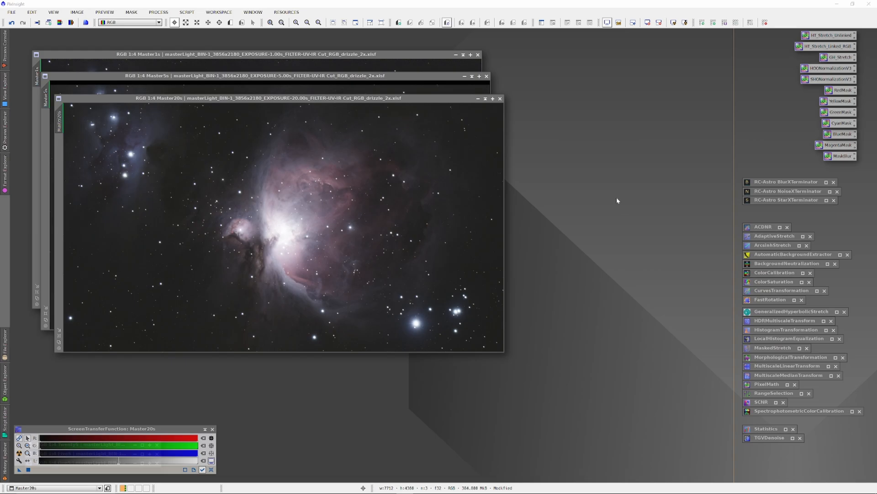
# Check the image identifiers of the 1-second, 5-second and 20-second masters without renaming them.
pyautogui.rightClick(270, 64)
pyautogui.click(294, 90)
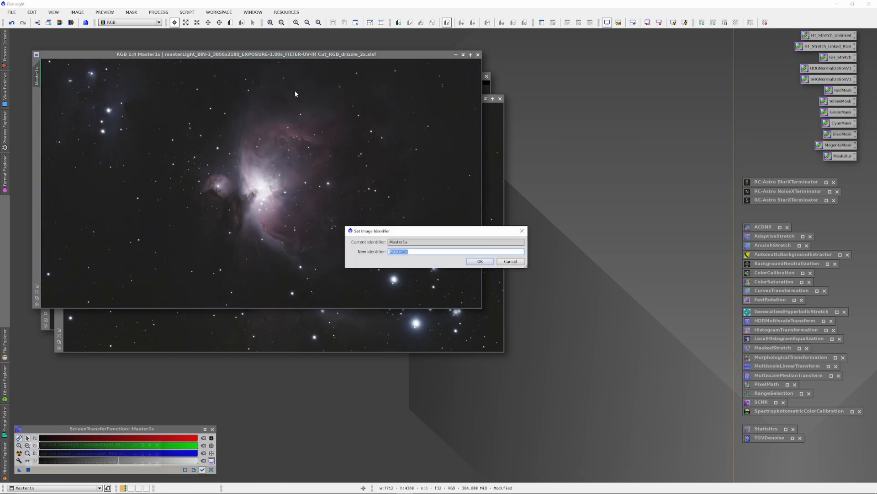
pyautogui.click(511, 261)
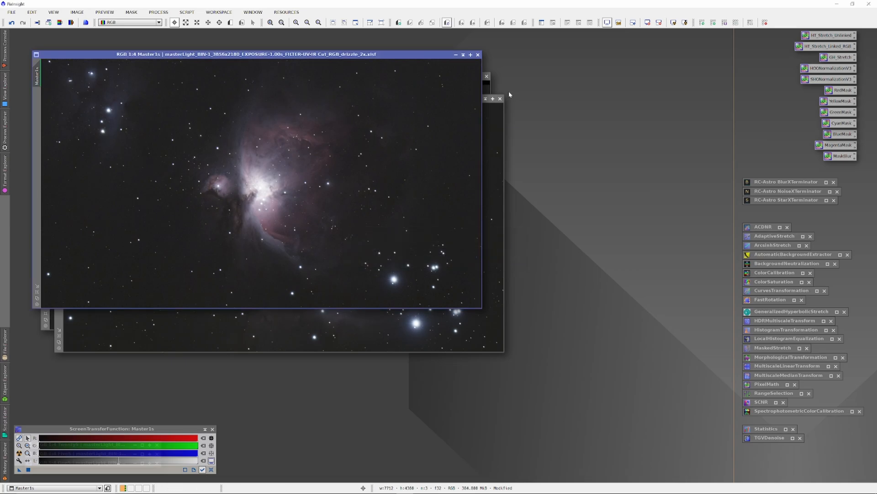
pyautogui.click(486, 88)
pyautogui.rightClick(387, 128)
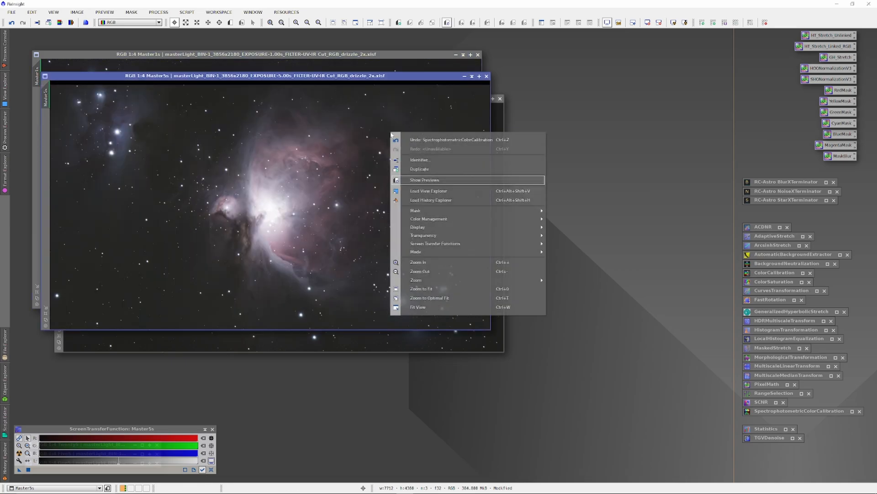
pyautogui.click(417, 160)
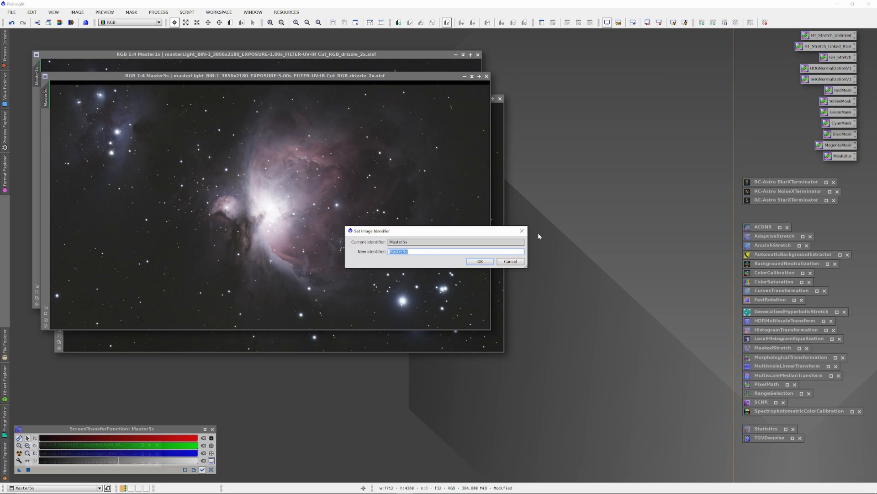
pyautogui.click(509, 262)
pyautogui.rightClick(501, 236)
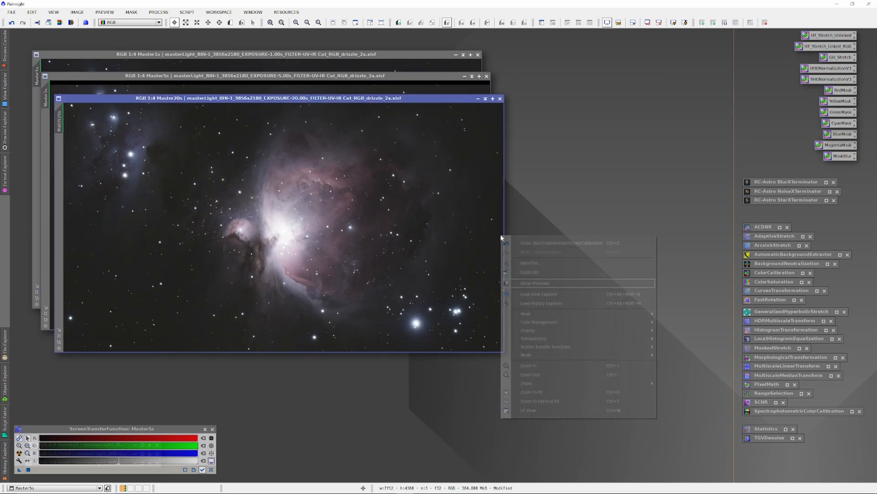
pyautogui.click(527, 262)
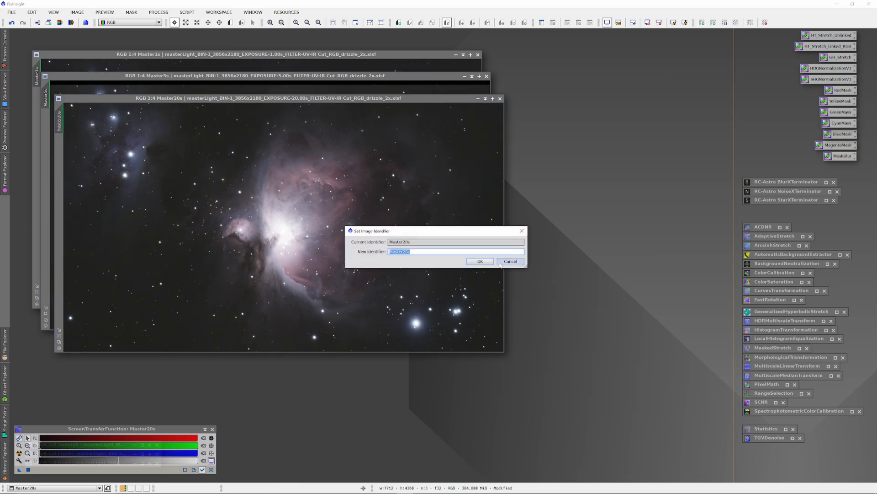
pyautogui.click(510, 262)
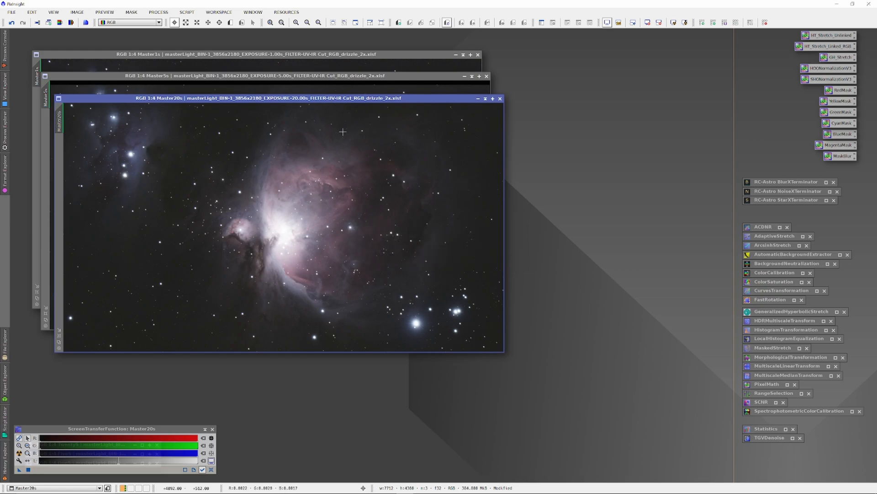
# Stack the Master5s and Master1s image windows exactly over Master20s to compare their framing.
pyautogui.moveTo(297, 77); pyautogui.dragTo(311, 98)
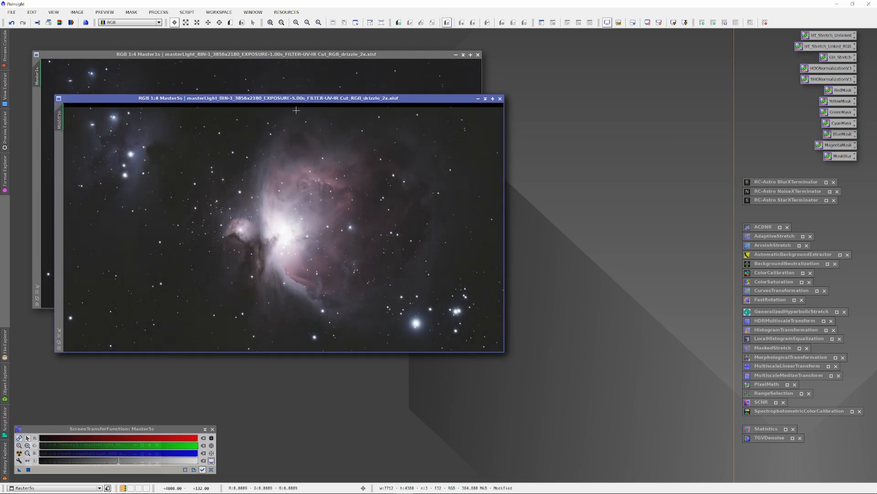
pyautogui.moveTo(249, 54); pyautogui.dragTo(269, 97)
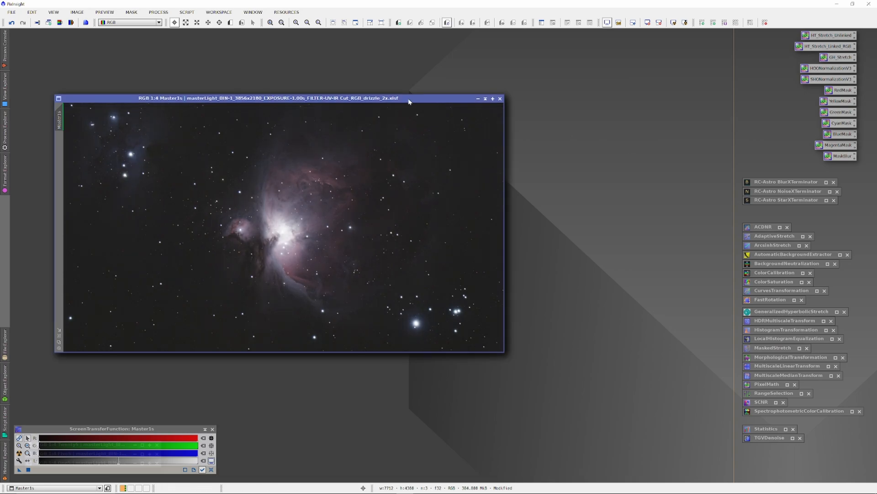
pyautogui.moveTo(409, 101); pyautogui.dragTo(411, 102)
# Open the DynamicCrop process and minimize the Master1s, Master5s and Master20s images.
pyautogui.click(158, 12)
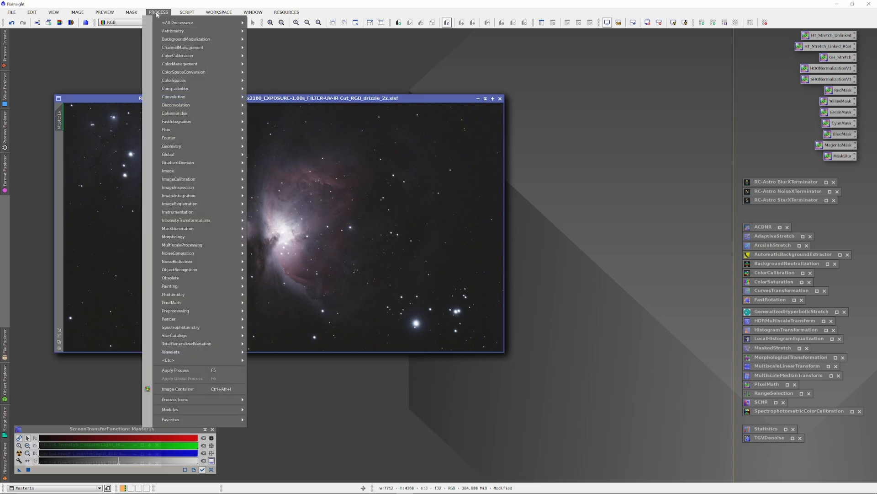
pyautogui.moveTo(170, 25)
pyautogui.moveTo(175, 148)
pyautogui.click(278, 164)
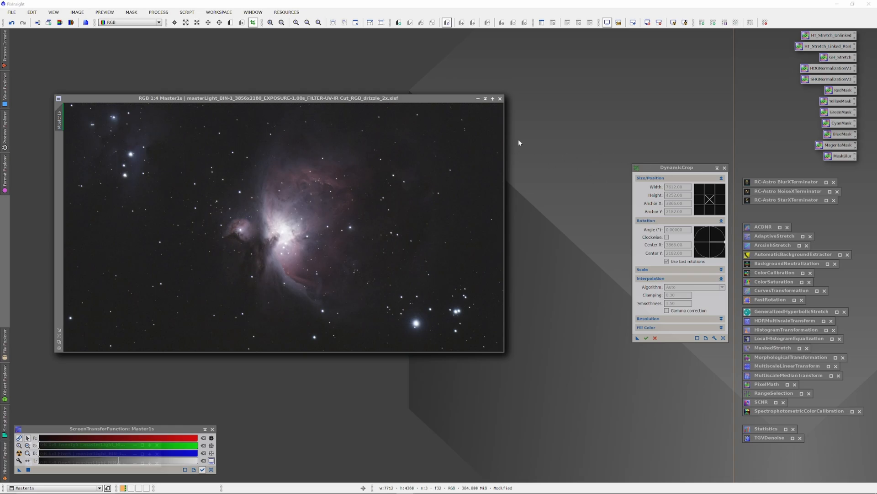
pyautogui.click(486, 99)
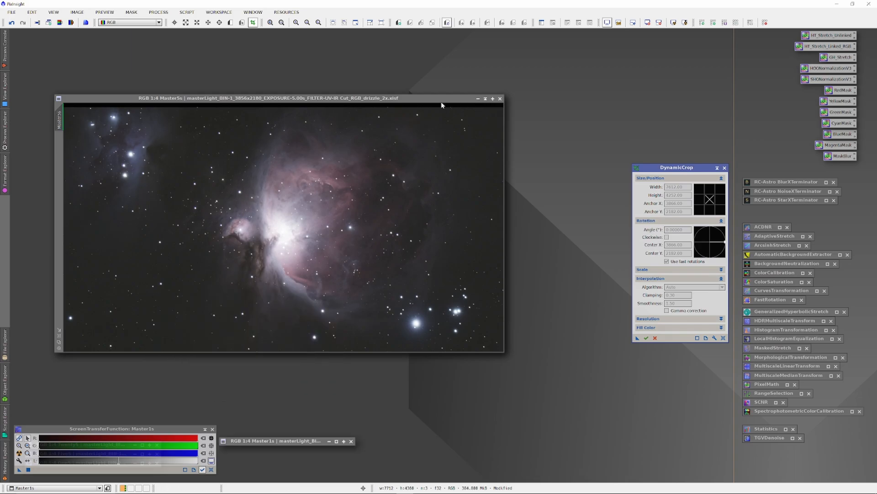
pyautogui.click(485, 99)
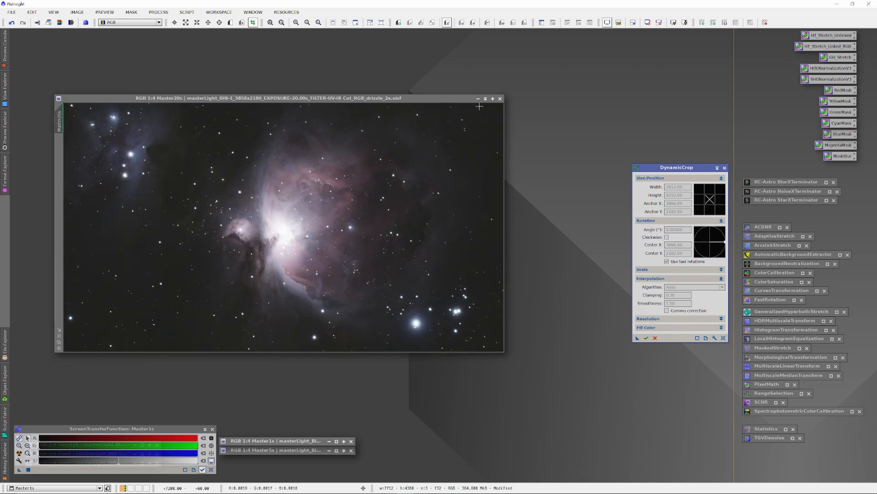
pyautogui.click(486, 98)
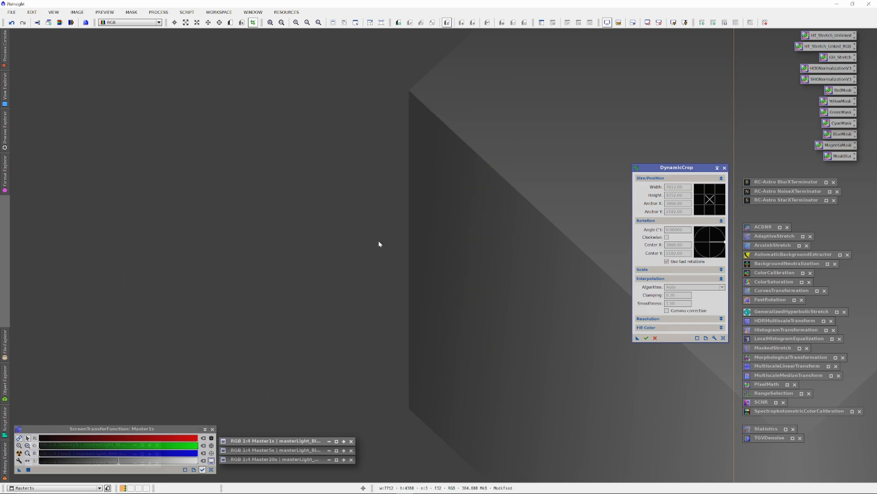
# Restore Master5s, draw a crop of about 7680 × 4244 pixels excluding its black upper edge, and save it as a process icon.
pyautogui.doubleClick(296, 451)
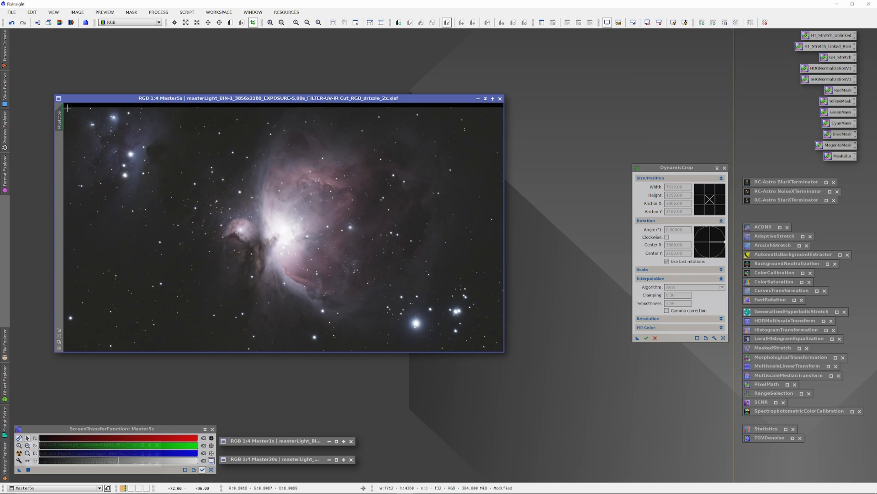
pyautogui.moveTo(65, 108)
pyautogui.mouseDown()
pyautogui.moveTo(358, 241)
pyautogui.moveTo(474, 318)
pyautogui.moveTo(503, 351)
pyautogui.mouseUp()
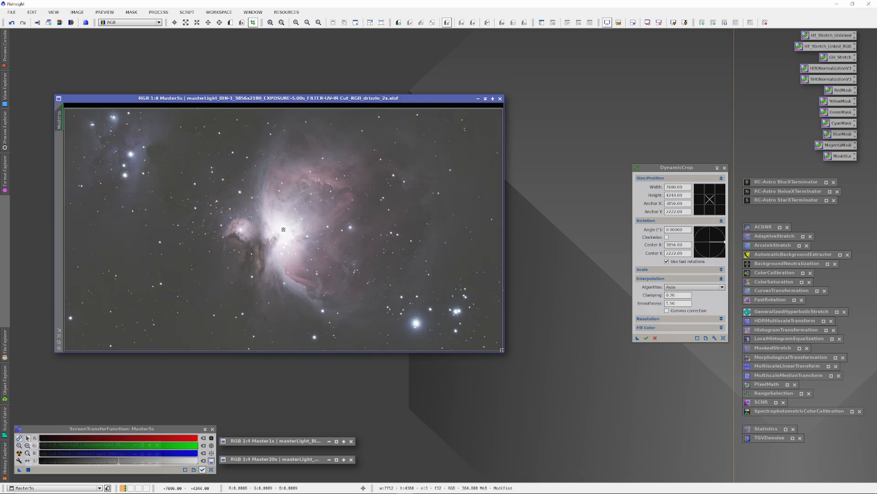
pyautogui.moveTo(637, 339); pyautogui.dragTo(619, 333)
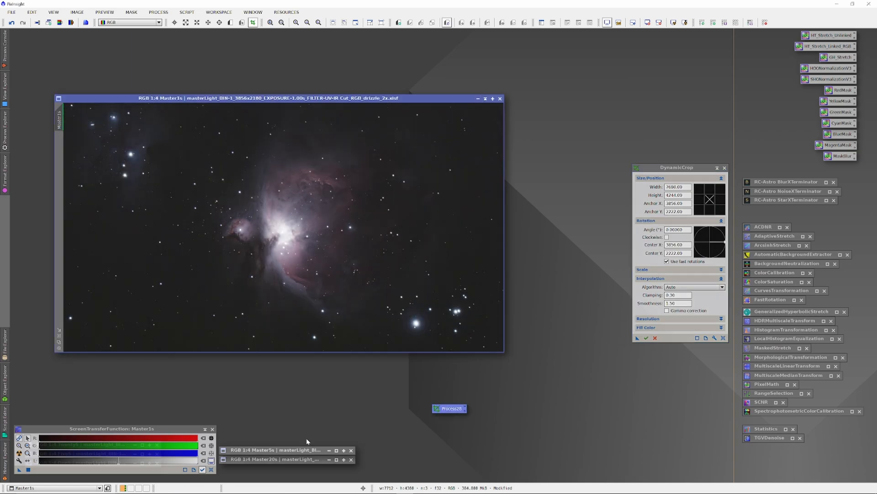
# Move the saved crop icon beside the DynamicCrop window and apply it to Master1s, accepting deletion of the astrometric solution.
pyautogui.moveTo(447, 414); pyautogui.dragTo(592, 346)
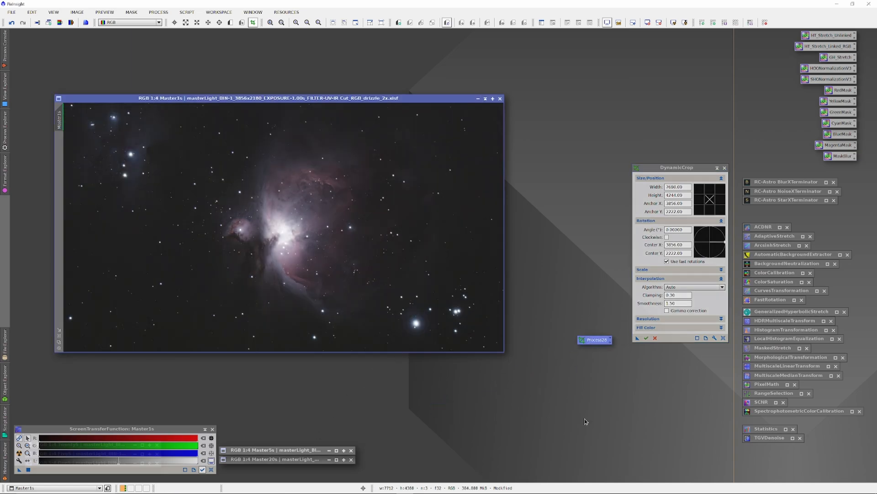
pyautogui.moveTo(594, 340); pyautogui.dragTo(428, 310)
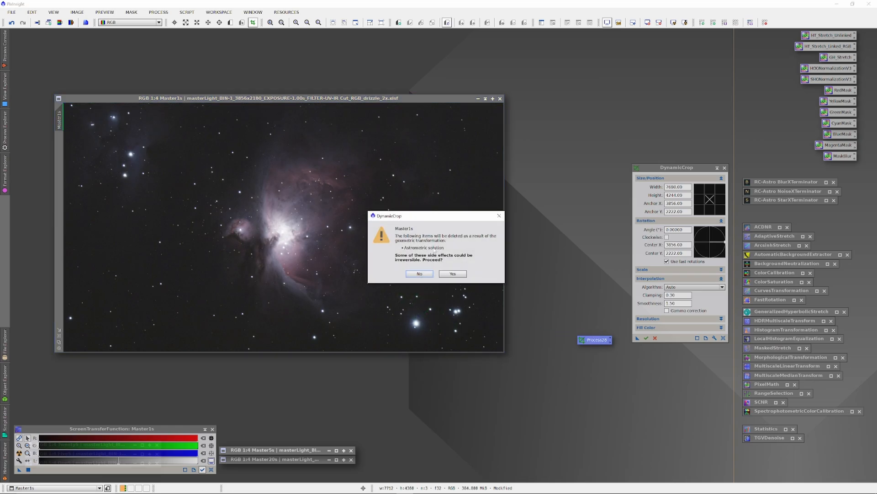
pyautogui.click(462, 273)
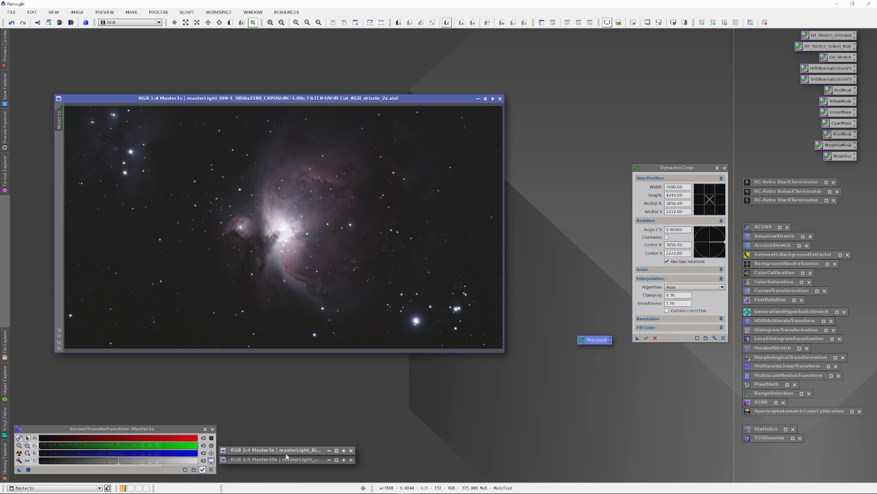
# Apply the saved crop to Master5s, accepting deletion of its astrometric solution, then close DynamicCrop and minimize the image.
pyautogui.doubleClick(302, 450)
pyautogui.moveTo(604, 340); pyautogui.dragTo(418, 293)
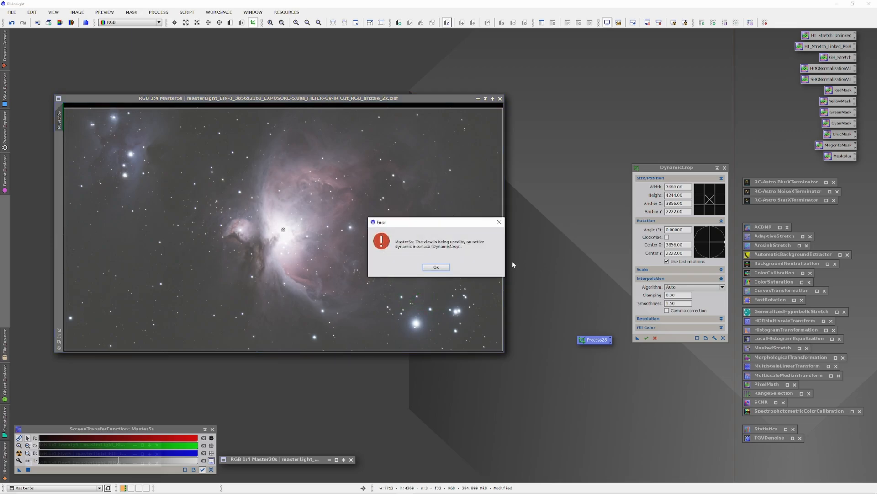
pyautogui.click(450, 267)
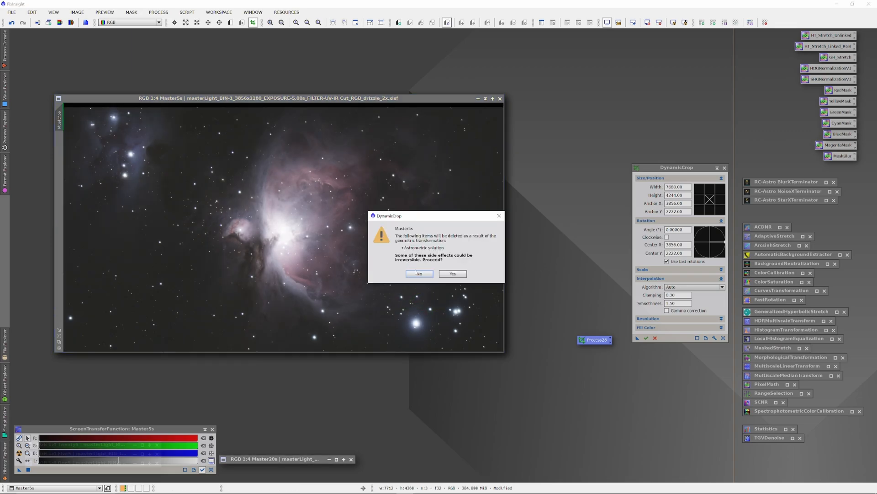
pyautogui.press('Return')
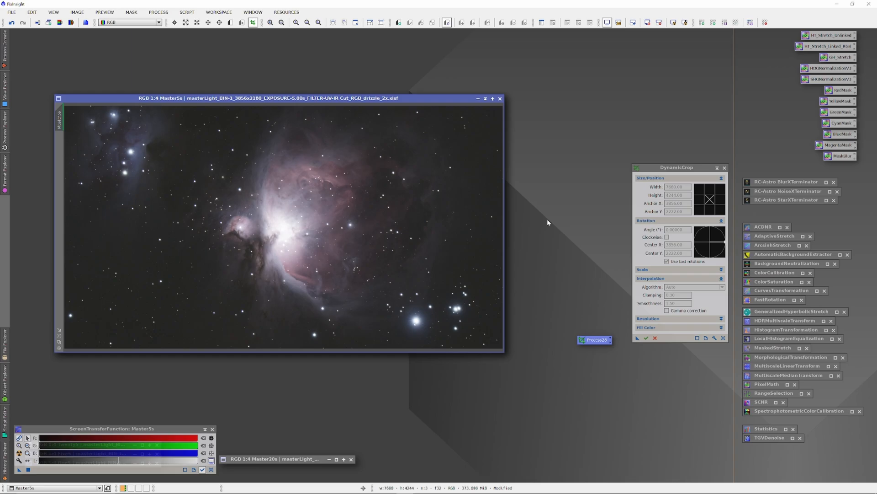
pyautogui.click(724, 168)
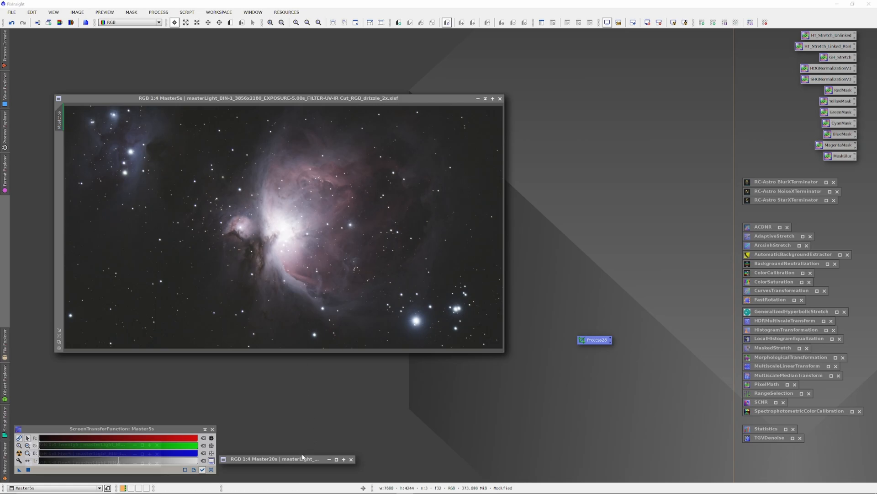
pyautogui.click(486, 100)
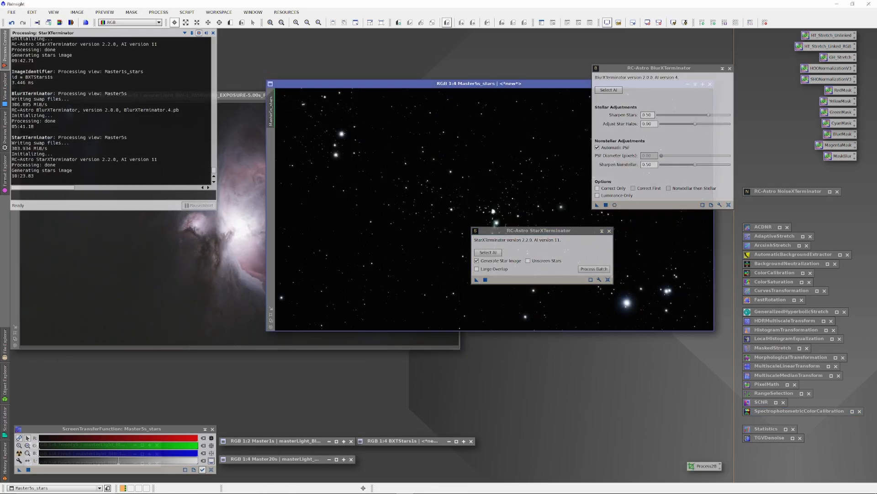
pyautogui.rightClick(399, 165)
pyautogui.click(429, 195)
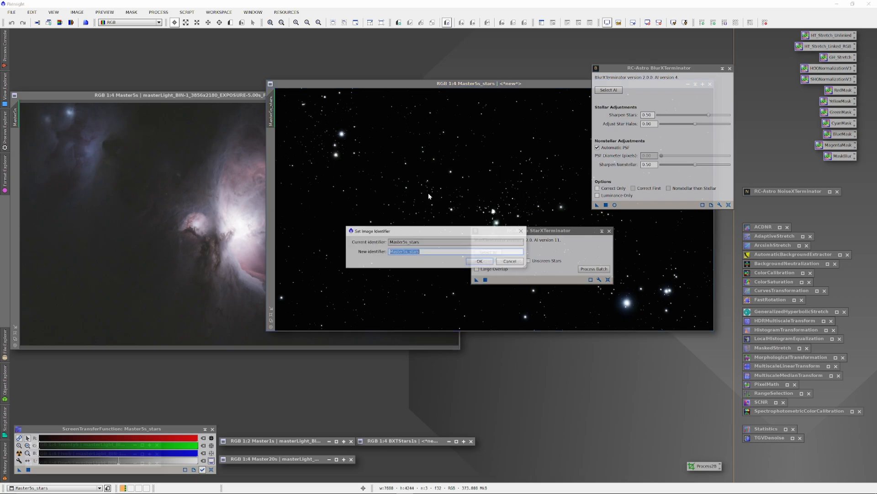
pyautogui.click(480, 261)
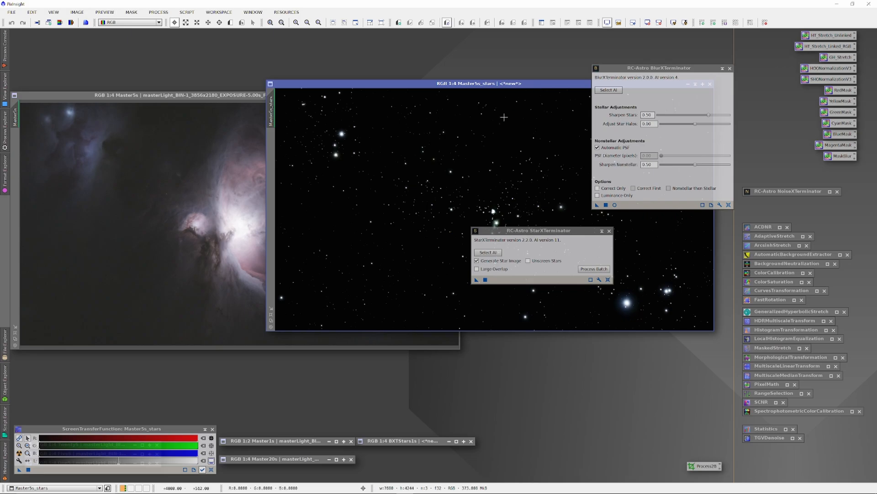
# Rename the Master5s_stars image as BXTStars5s.
pyautogui.rightClick(426, 177)
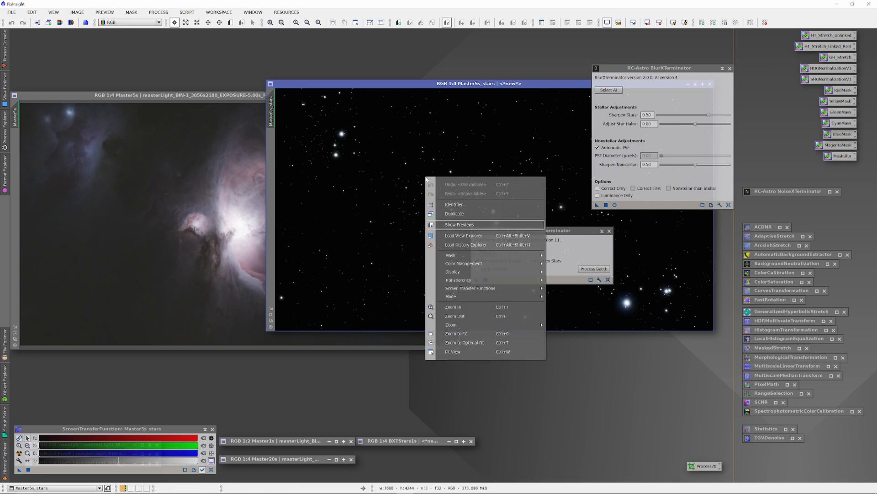
pyautogui.click(459, 205)
pyautogui.write('BXTSt')
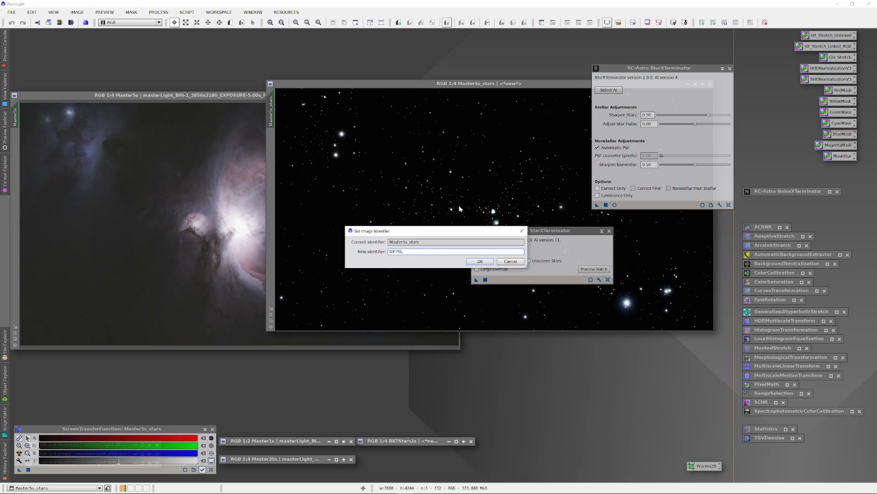
pyautogui.write('ars5s')
pyautogui.press('Return')
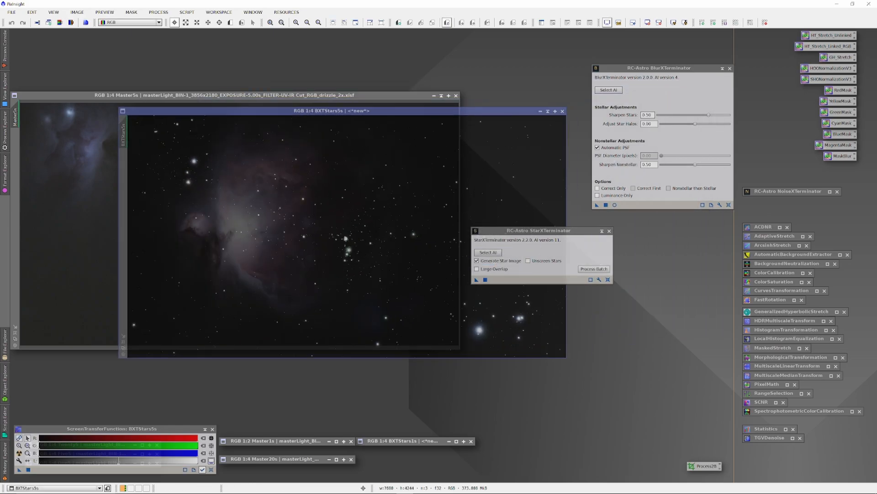
# Minimize the BXTStars5s image and place its icon directly beneath the BXTStars1s icon.
pyautogui.moveTo(427, 112); pyautogui.dragTo(396, 123)
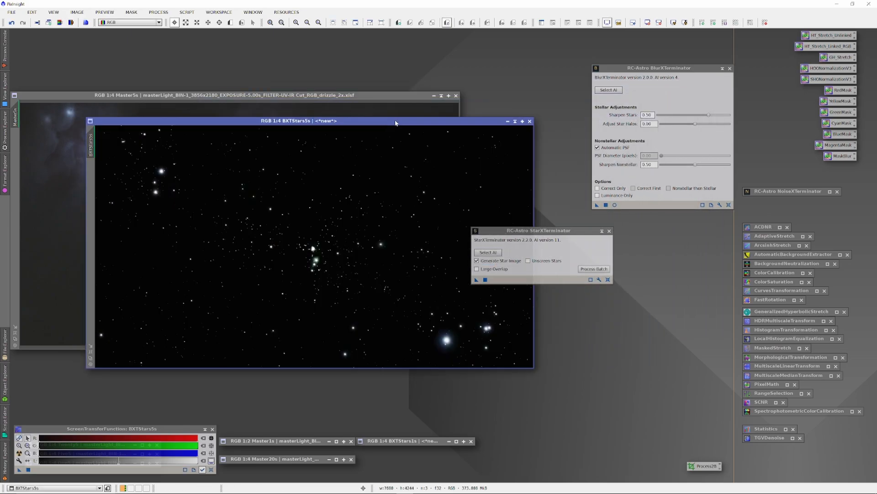
pyautogui.click(515, 121)
pyautogui.moveTo(326, 247); pyautogui.dragTo(430, 451)
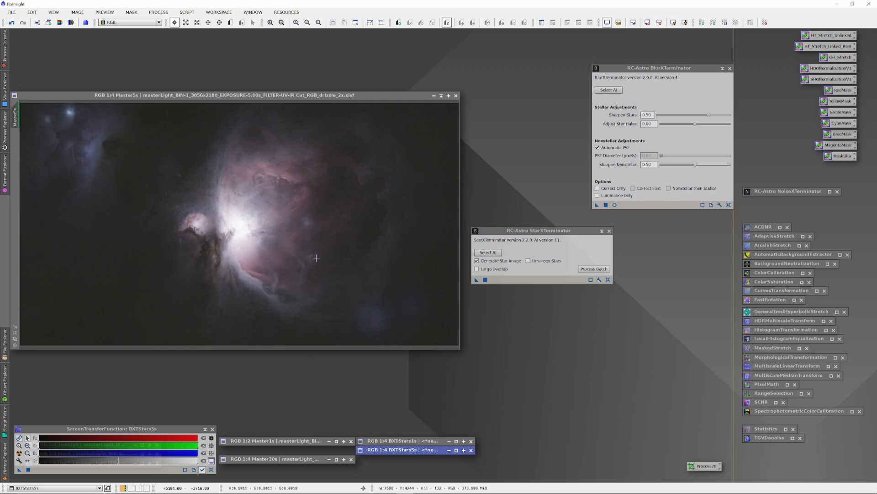
# Minimize the starless Master5s image, restore Master20s, and move it clear of the StarXTerminator window.
pyautogui.click(442, 96)
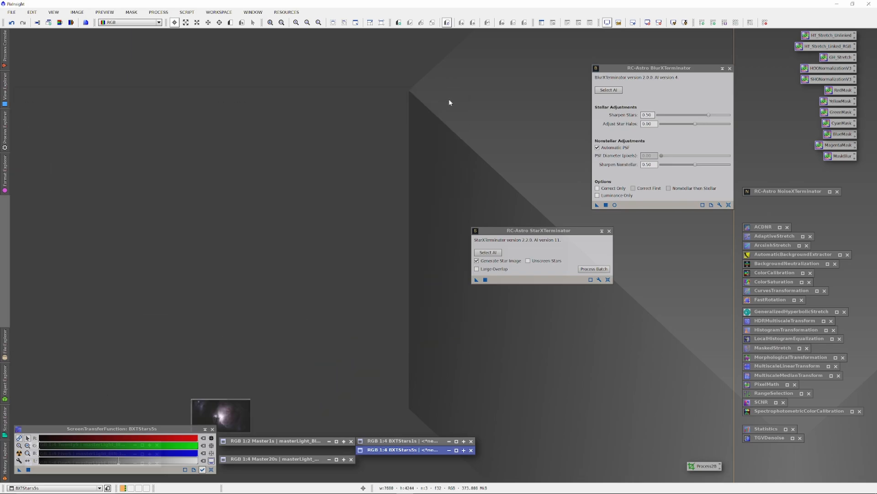
pyautogui.doubleClick(298, 459)
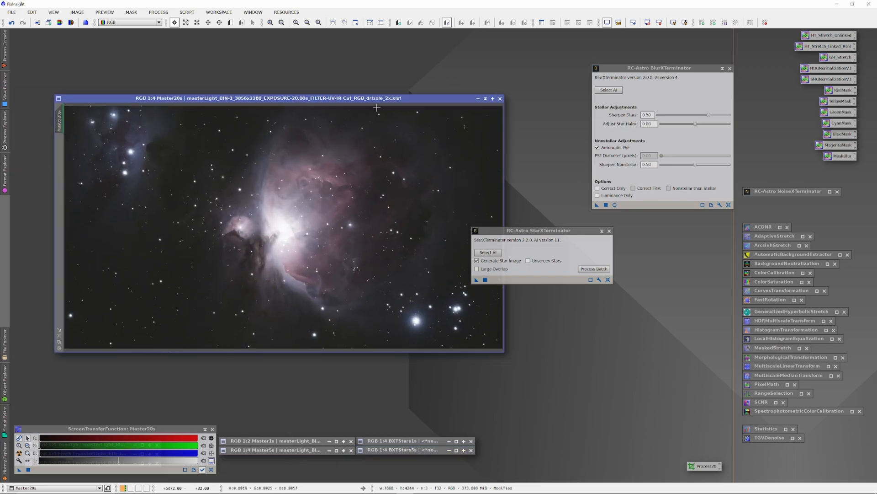
pyautogui.moveTo(415, 100); pyautogui.dragTo(379, 90)
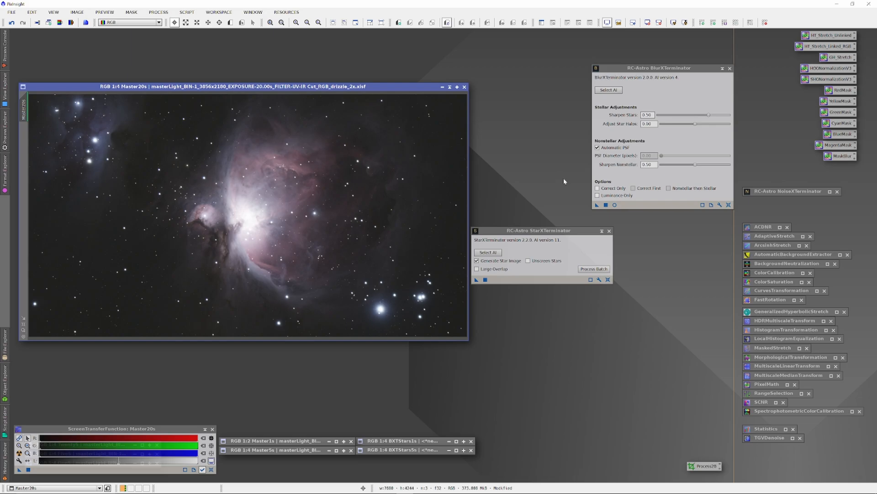
# Sharpen Master20s with BlurXTerminator and extract its stars as BXTStars20s, minimizing both resulting images.
pyautogui.moveTo(597, 205); pyautogui.dragTo(362, 197)
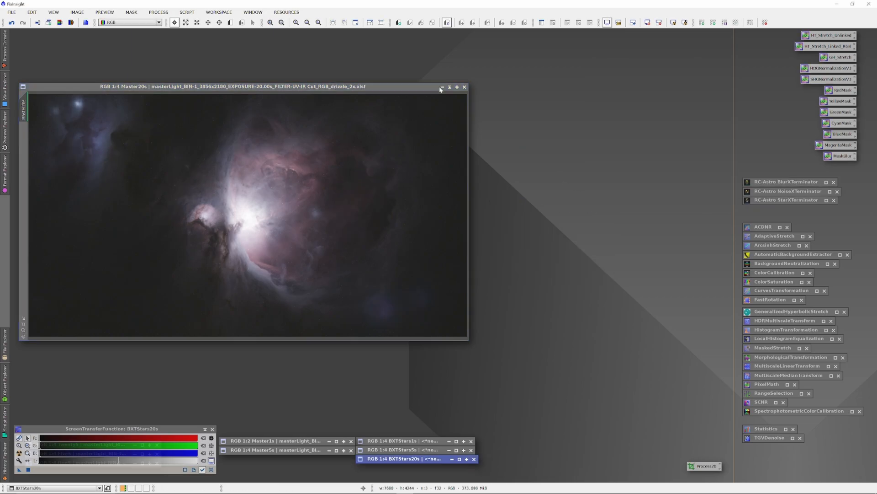
pyautogui.click(450, 87)
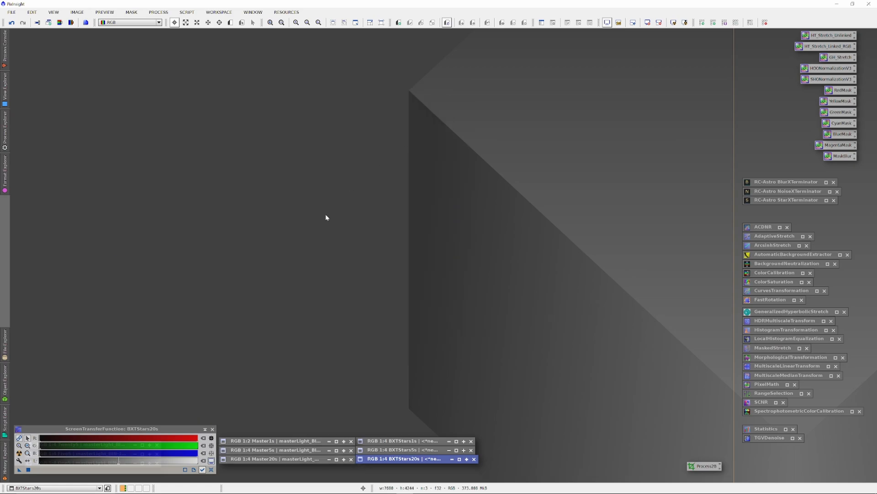
# Restore the Master1s image, undo its star removal, and minimize it again.
pyautogui.doubleClick(302, 441)
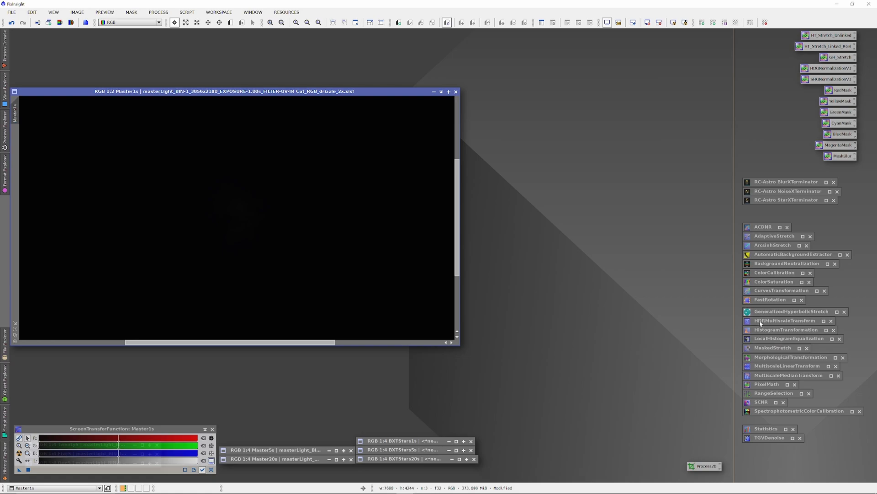
pyautogui.click(77, 13)
pyautogui.click(91, 23)
pyautogui.click(78, 12)
pyautogui.click(85, 22)
pyautogui.click(81, 14)
pyautogui.click(119, 6)
pyautogui.click(442, 92)
# Restore Master5s and undo its star removal, then bring the Master1s image back up.
pyautogui.doubleClick(299, 454)
pyautogui.click(77, 12)
pyautogui.click(77, 12)
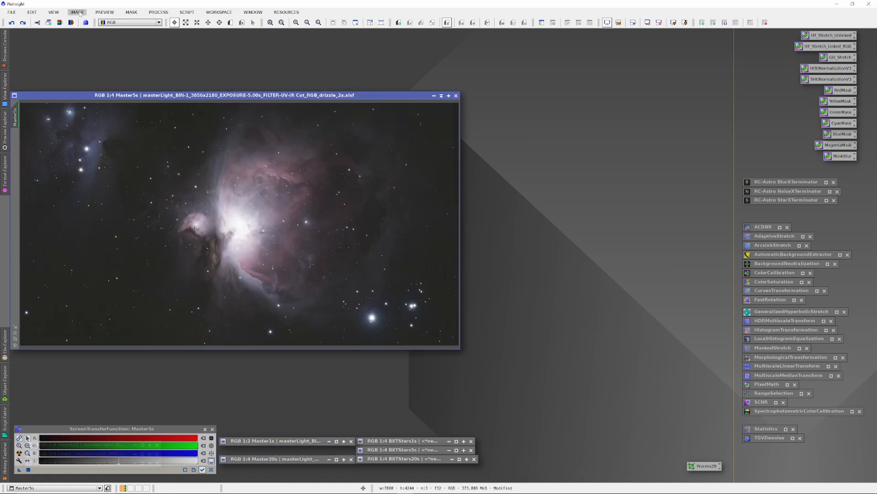
pyautogui.click(77, 13)
pyautogui.click(78, 13)
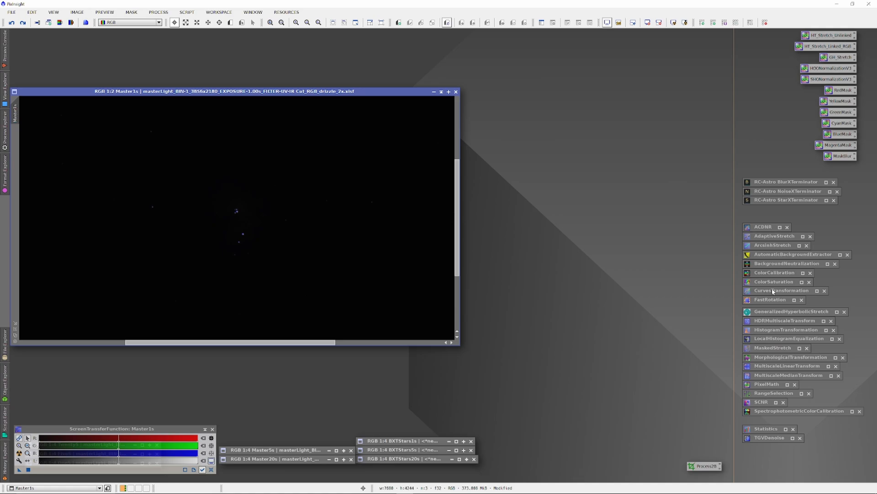
# Open HistogramTransformation with default settings and a histogram zoom of 1, and start a real-time preview of Master1s.
pyautogui.doubleClick(768, 330)
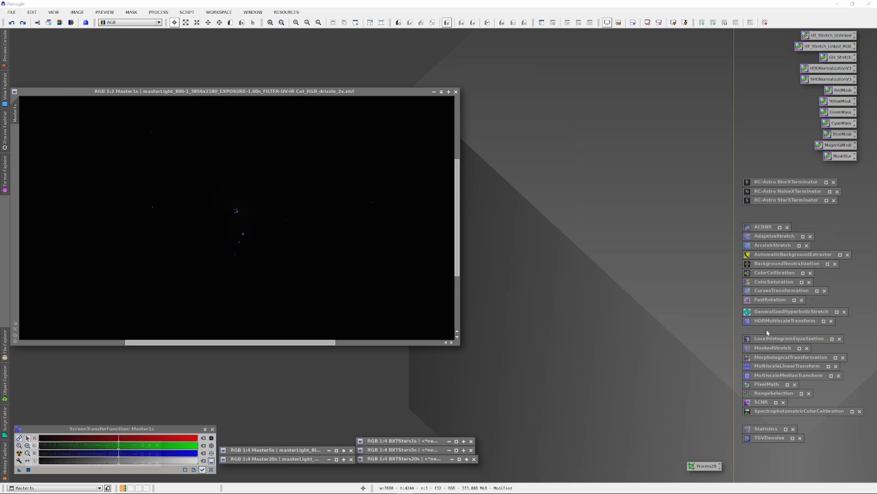
pyautogui.doubleClick(767, 330)
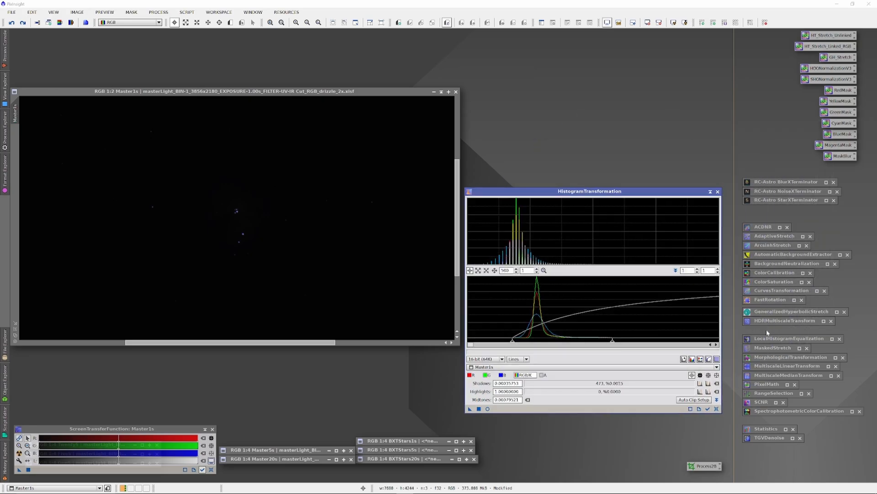
pyautogui.click(717, 409)
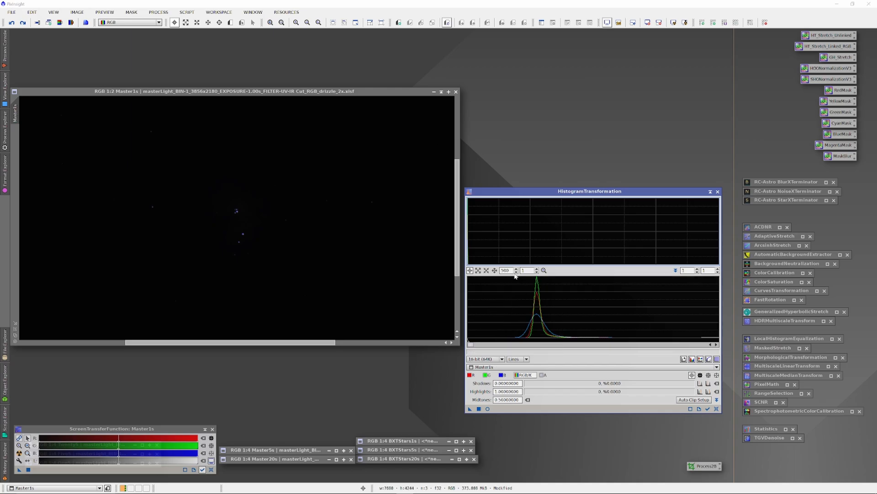
pyautogui.moveTo(511, 271); pyautogui.dragTo(459, 270)
pyautogui.write('1')
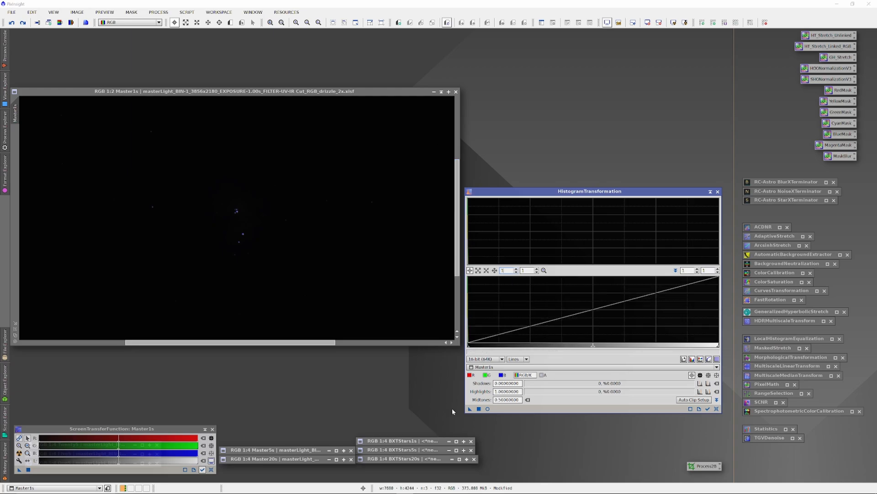
pyautogui.click(487, 408)
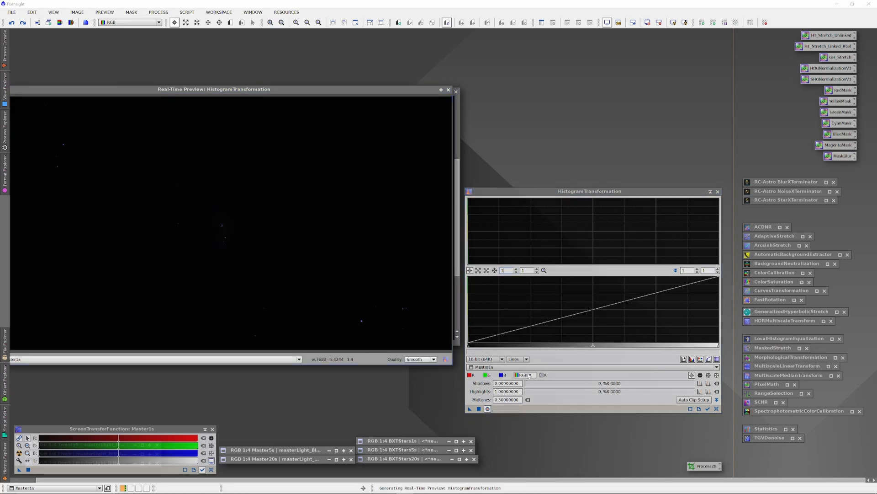
# Stretch Master1s by progressively lowering the midtones in HistogramTransformation, apply the stretch, and close the tool.
pyautogui.moveTo(593, 345); pyautogui.dragTo(469, 348)
pyautogui.moveTo(506, 270); pyautogui.dragTo(489, 273)
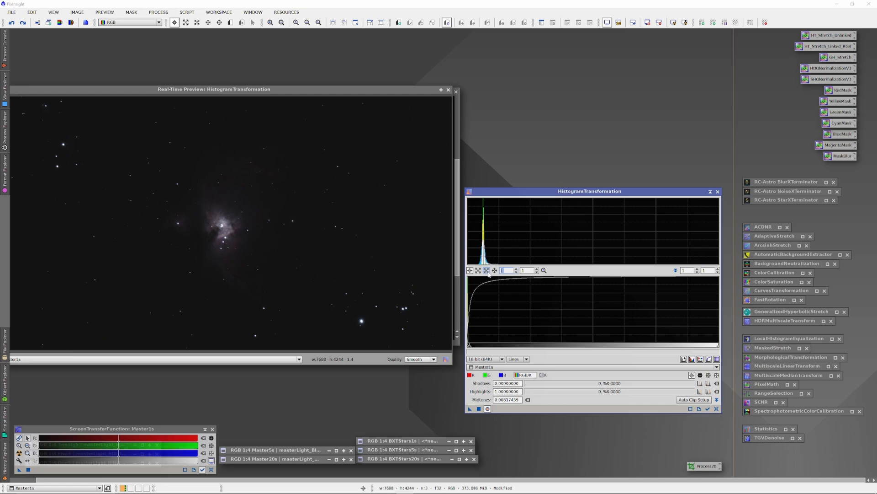
pyautogui.write('500')
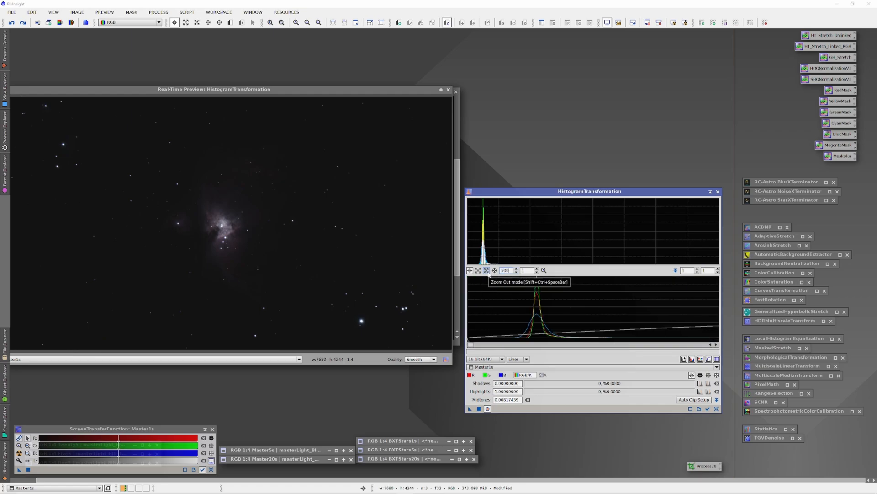
pyautogui.moveTo(471, 345); pyautogui.dragTo(473, 345)
pyautogui.moveTo(638, 341); pyautogui.dragTo(473, 345)
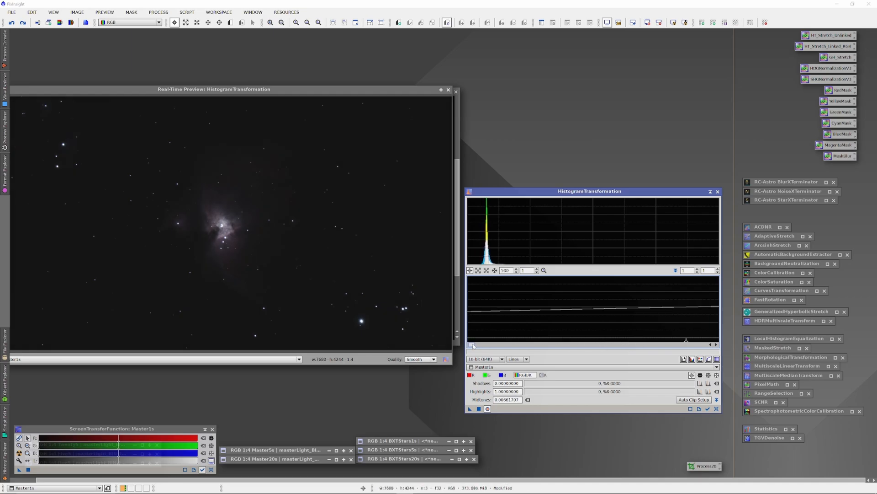
pyautogui.moveTo(686, 343); pyautogui.dragTo(469, 345)
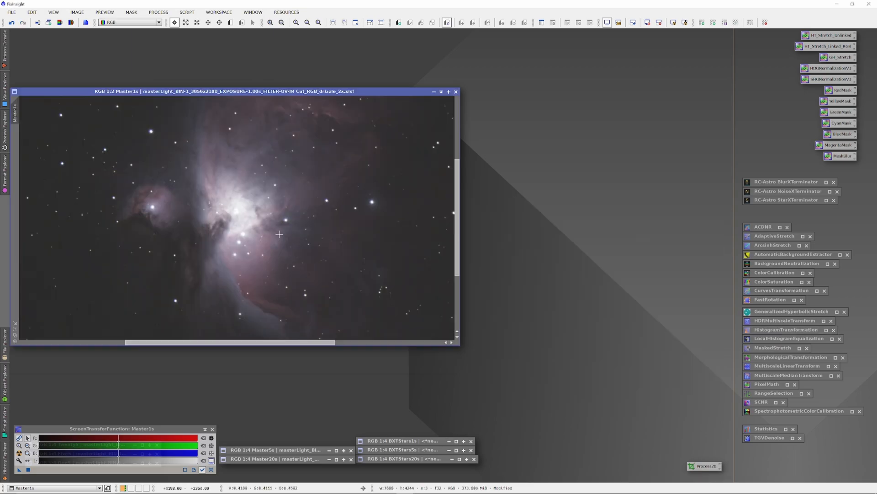
# Preview a reset CurvesTransformation on Master1s and lower the lightness highlights with a point at about 0.84 input, 0.76 output.
pyautogui.doubleClick(782, 290)
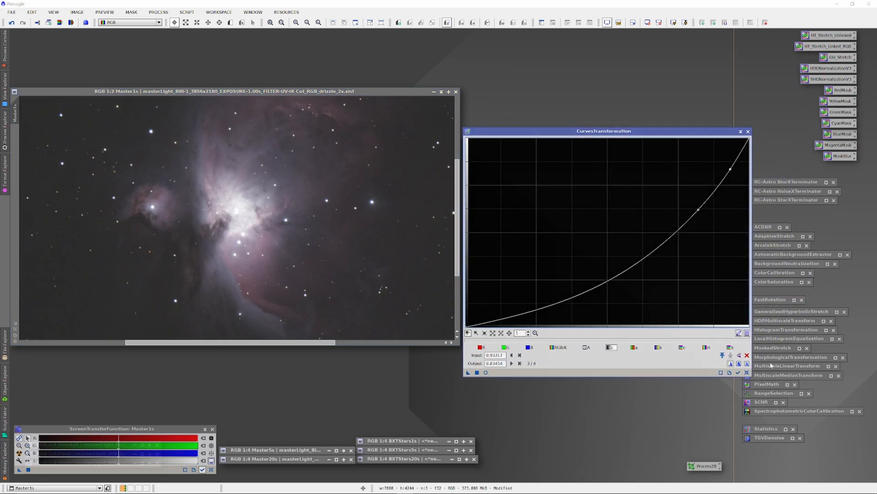
pyautogui.click(747, 372)
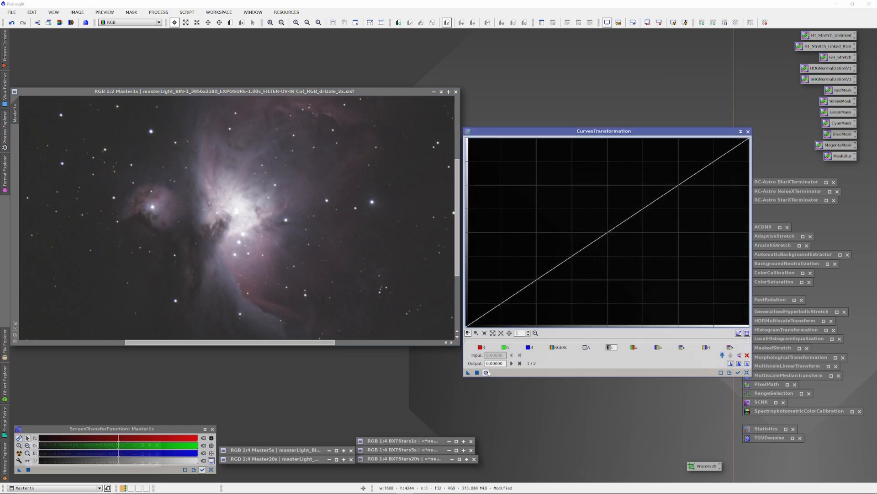
pyautogui.click(487, 372)
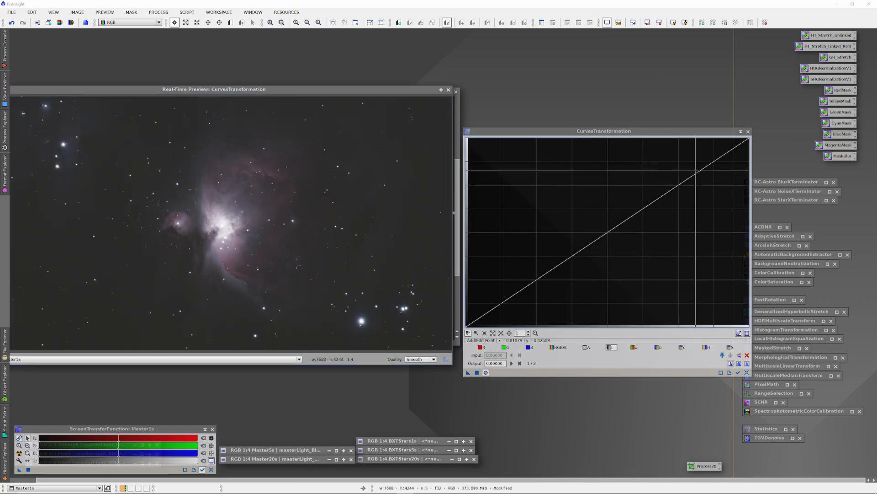
pyautogui.moveTo(695, 171); pyautogui.dragTo(705, 184)
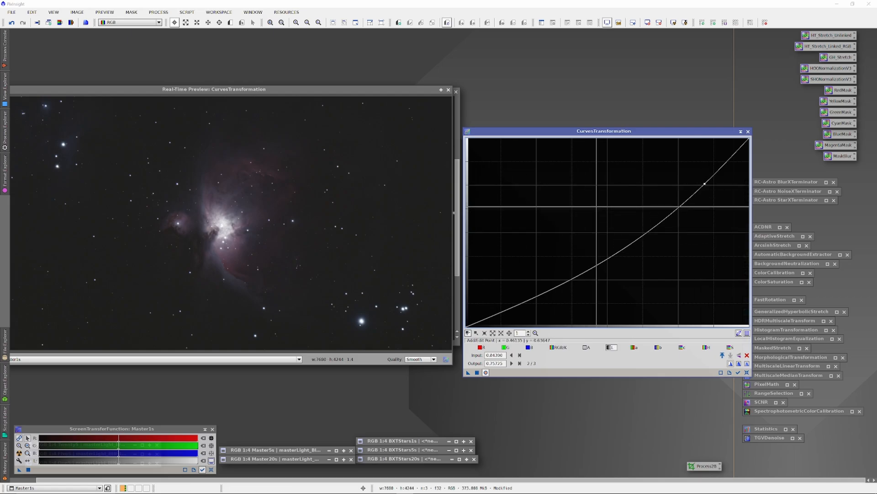
# Try a second lightness curve point in the upper midtones at about 0.65 input and 0.56 output, then delete it.
pyautogui.click(647, 227)
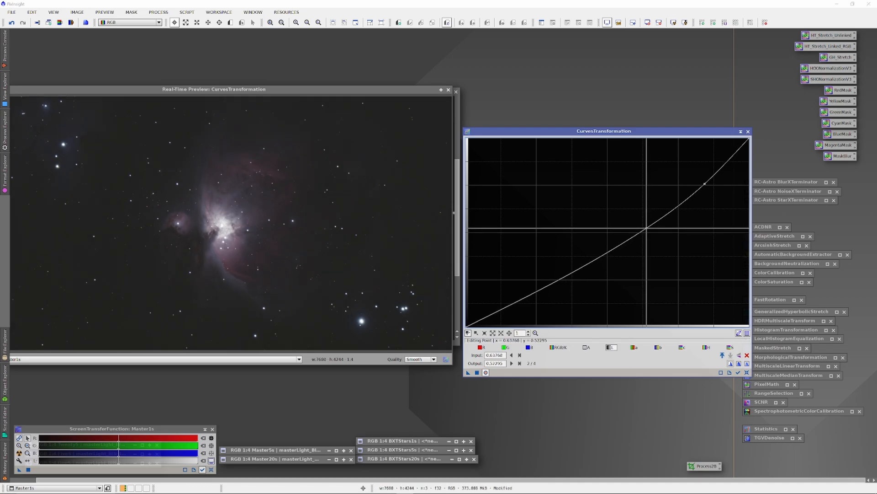
pyautogui.moveTo(646, 228); pyautogui.dragTo(643, 216)
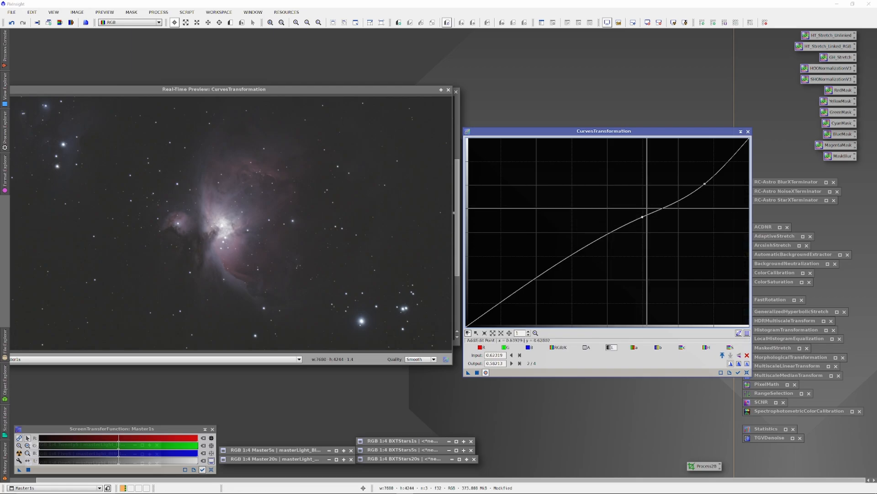
pyautogui.moveTo(643, 217); pyautogui.dragTo(648, 219)
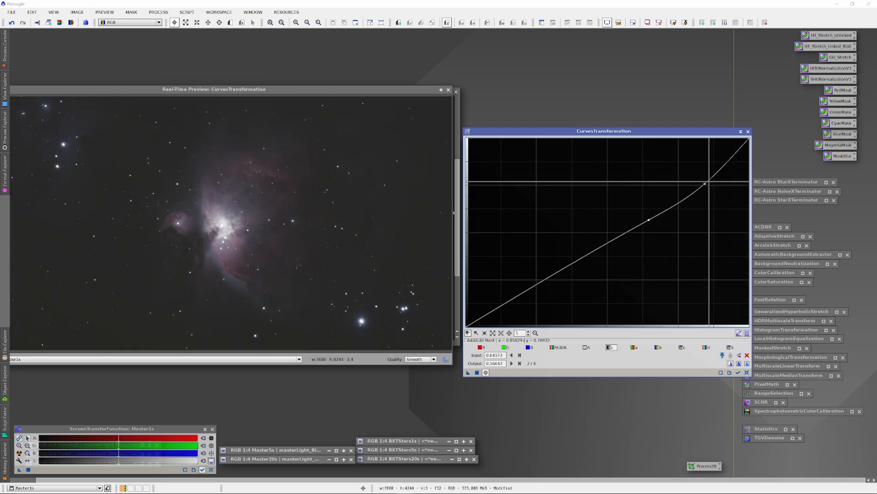
pyautogui.rightClick(648, 221)
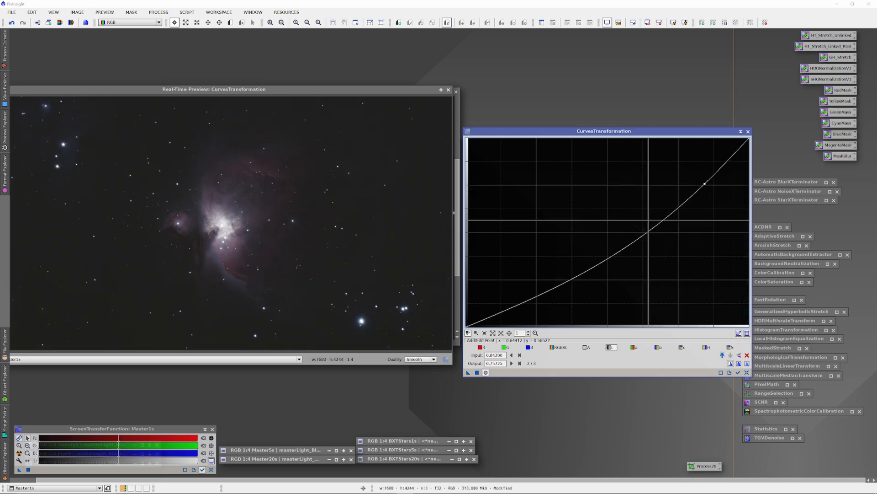
# Lower the highlight curve point further, add a darkening point in the midtones, and apply the curve to Master1s.
pyautogui.moveTo(705, 183); pyautogui.dragTo(714, 186)
pyautogui.click(675, 228)
pyautogui.moveTo(674, 228); pyautogui.dragTo(651, 236)
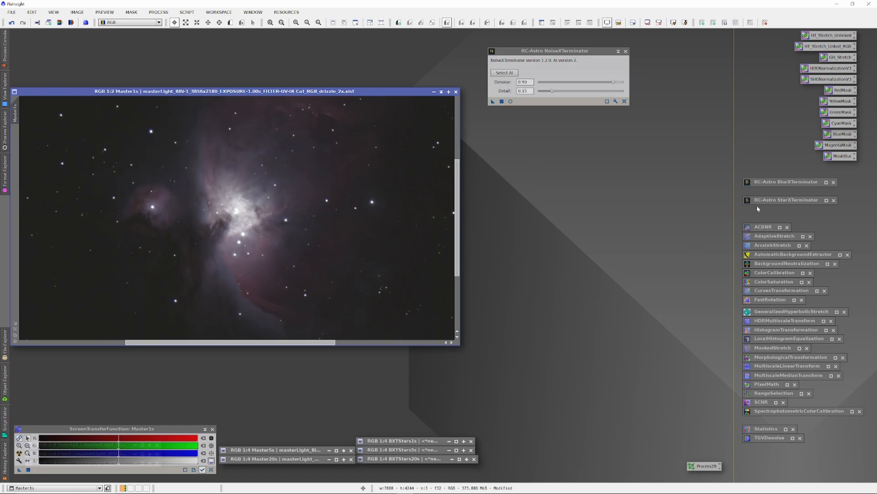
# Open BlurXTerminator and StarXTerminator and stack their windows directly beneath NoiseXTerminator.
pyautogui.click(782, 183)
pyautogui.doubleClick(783, 183)
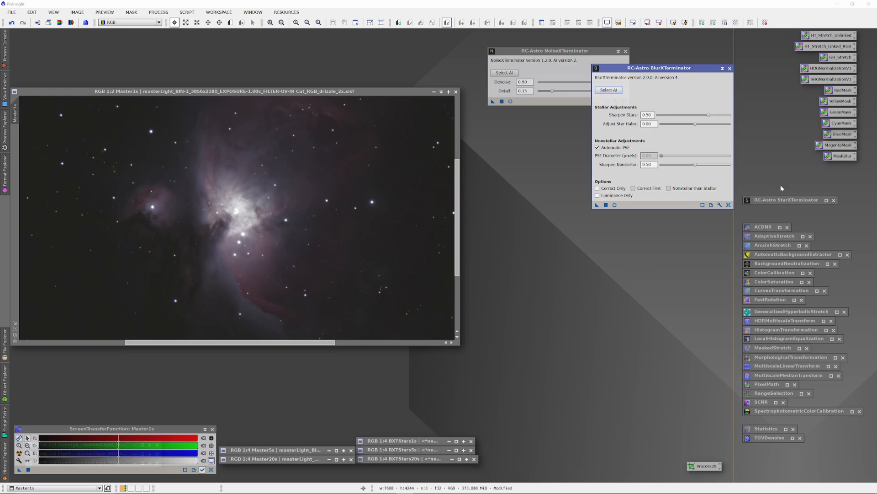
pyautogui.moveTo(667, 68); pyautogui.dragTo(564, 111)
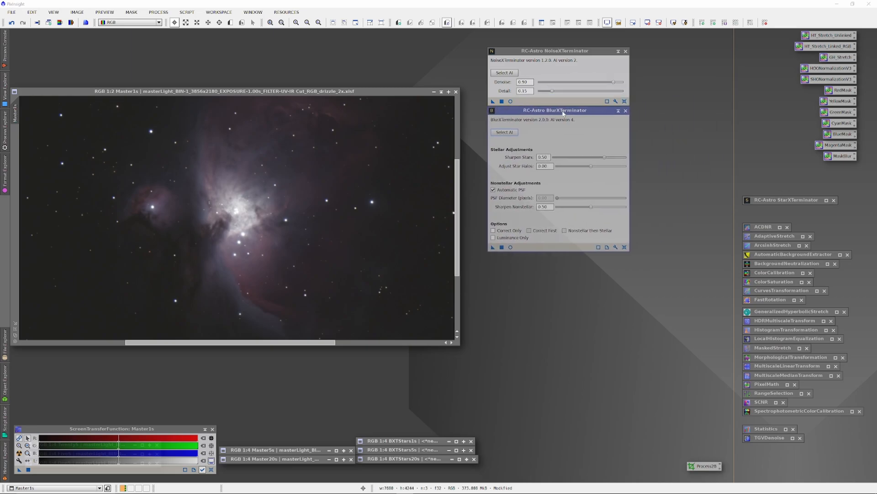
pyautogui.click(782, 199)
pyautogui.doubleClick(783, 200)
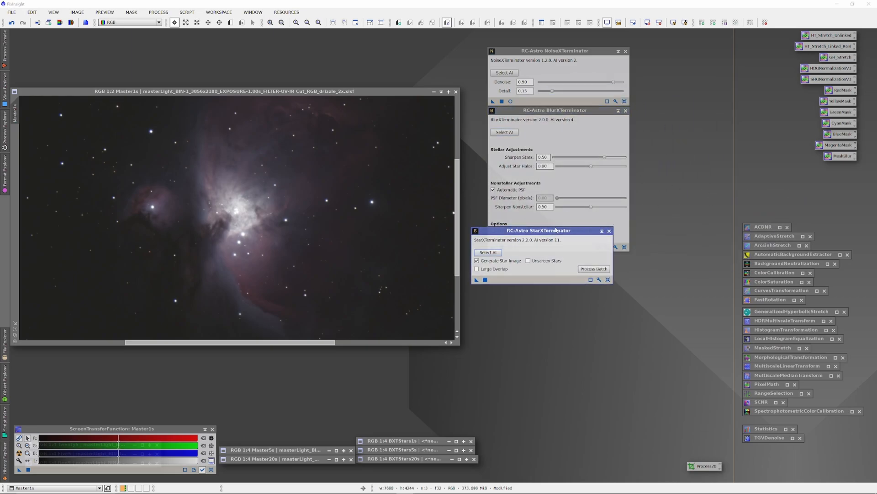
pyautogui.moveTo(557, 226); pyautogui.dragTo(570, 251)
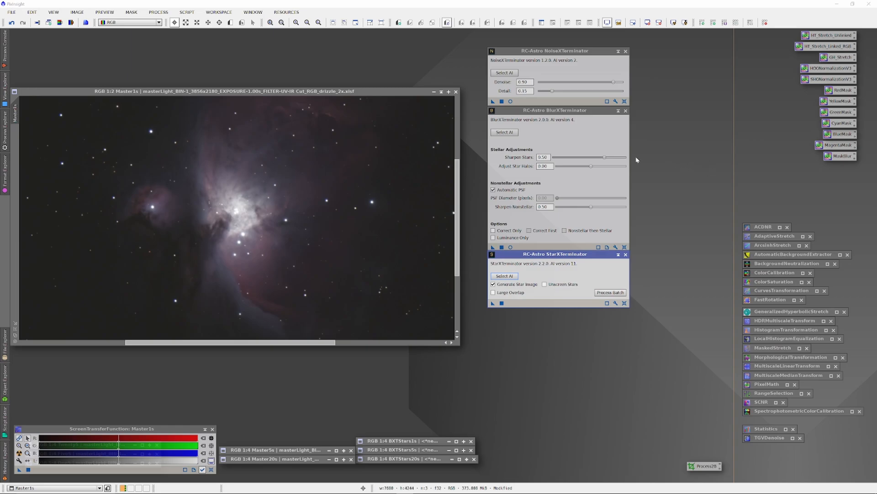
# Sharpen the stretched Master1s with BlurXTerminator and separate its stars with StarXTerminator using Unscreen Stars.
pyautogui.moveTo(493, 246); pyautogui.dragTo(429, 239)
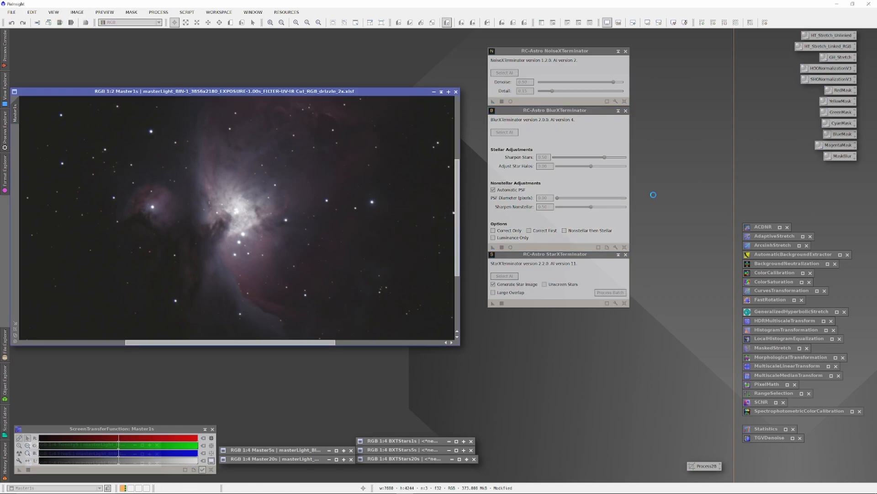
# Rename the Master1s_stars image as junkstars1s.
pyautogui.rightClick(366, 227)
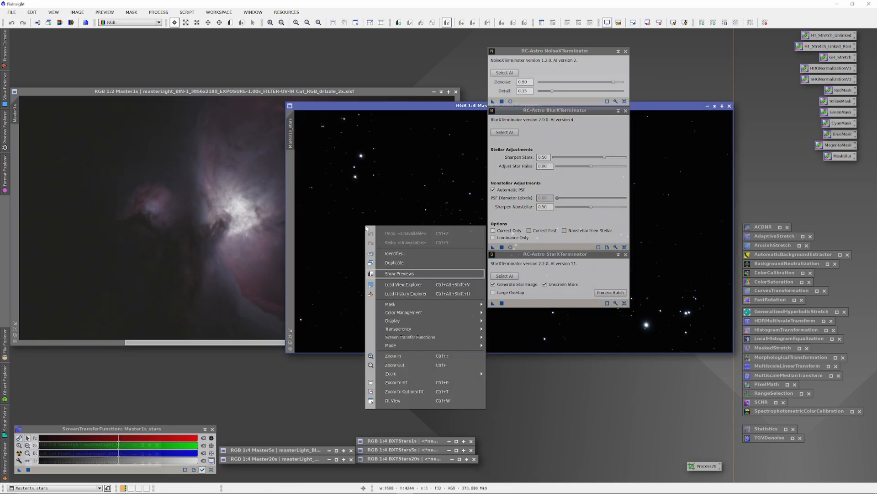
pyautogui.click(394, 253)
pyautogui.write('junkstars')
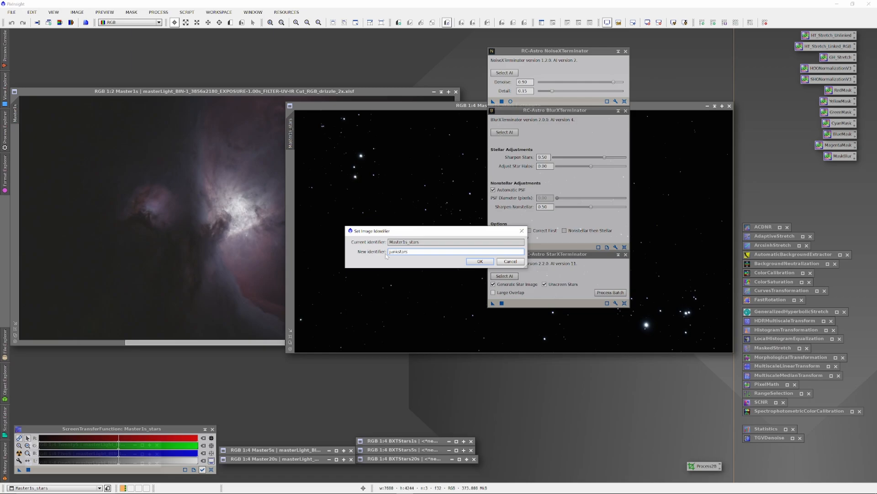
pyautogui.press('Return')
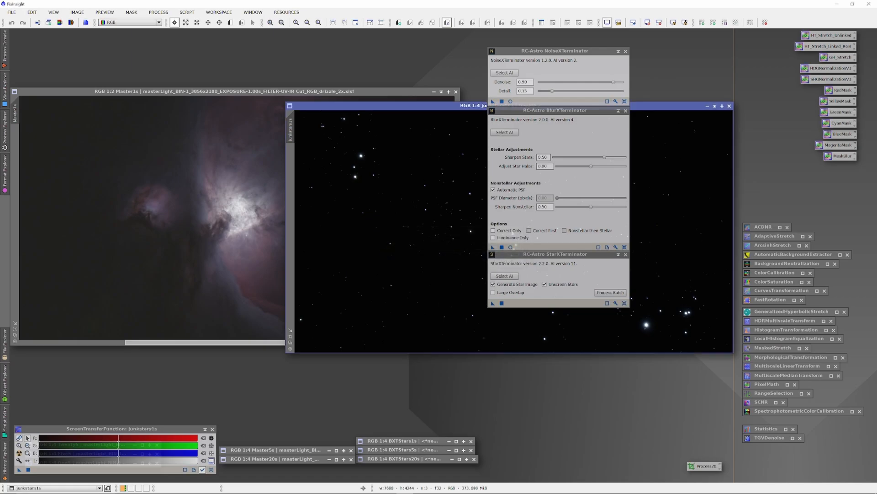
# Minimize the junkstars1s image and place its icon beneath the TGVDenoise process icon.
pyautogui.click(707, 107)
pyautogui.moveTo(467, 226); pyautogui.dragTo(765, 454)
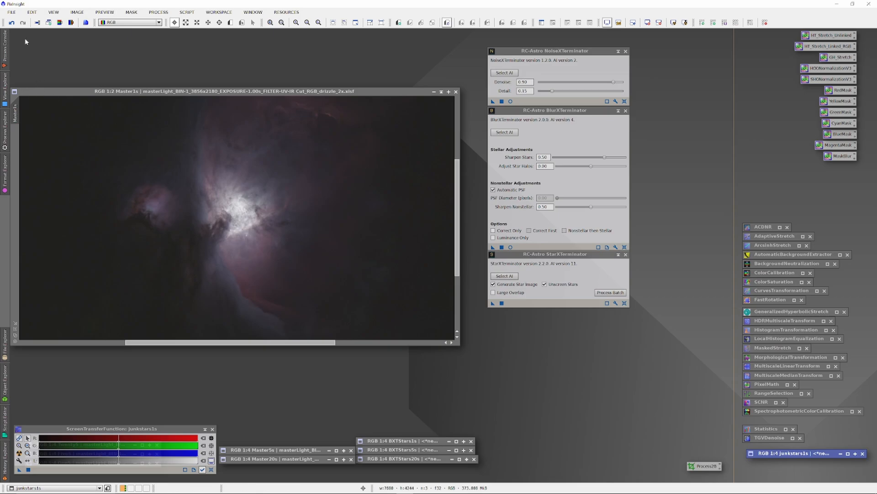
pyautogui.click(11, 11)
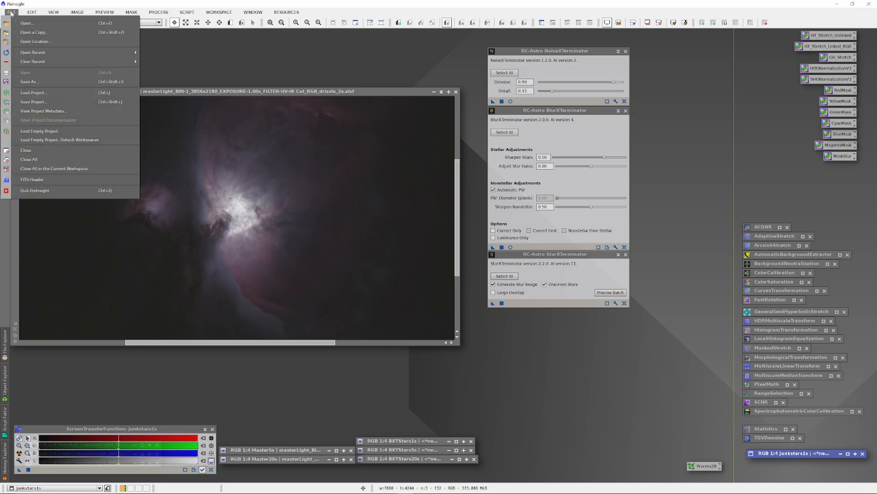
pyautogui.click(32, 82)
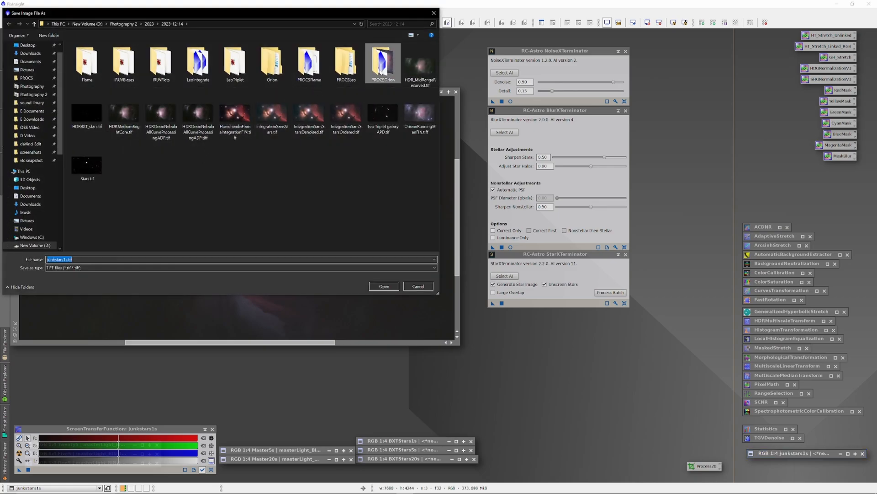
pyautogui.doubleClick(383, 64)
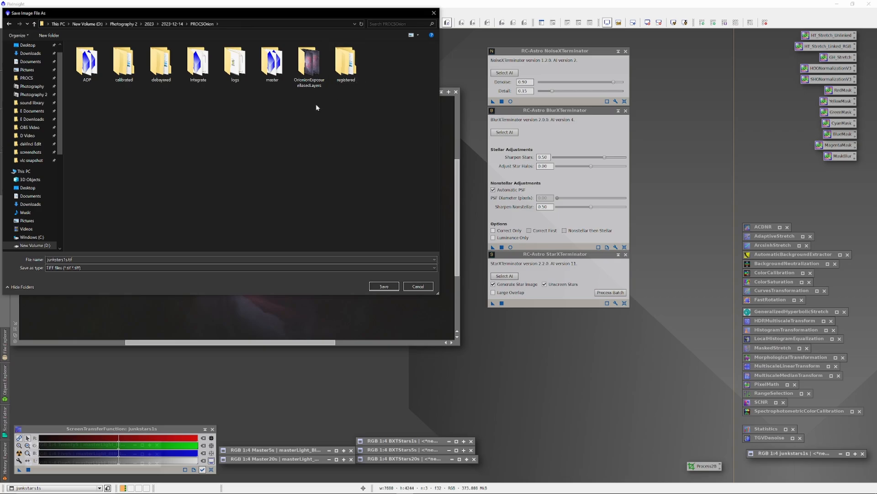
pyautogui.doubleClick(86, 68)
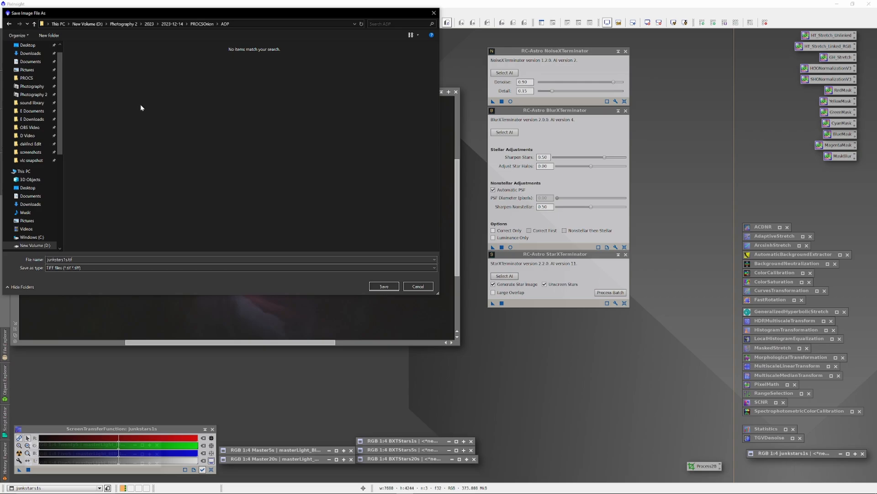
pyautogui.click(417, 287)
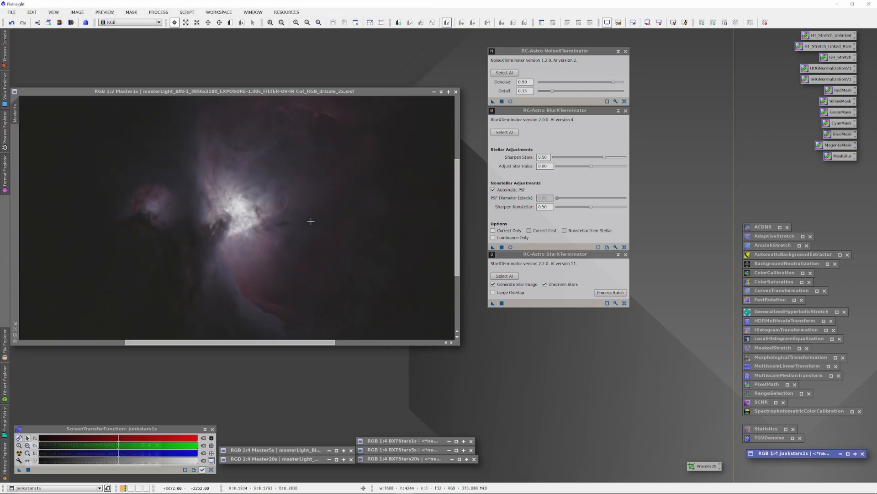
# Save the Master1s image under the new file name OrionSansStars1s.xisf.
pyautogui.click(11, 12)
pyautogui.click(28, 83)
# Restore the BXTStars1s image over the Master1s window and remove its screen stretch.
pyautogui.click(412, 442)
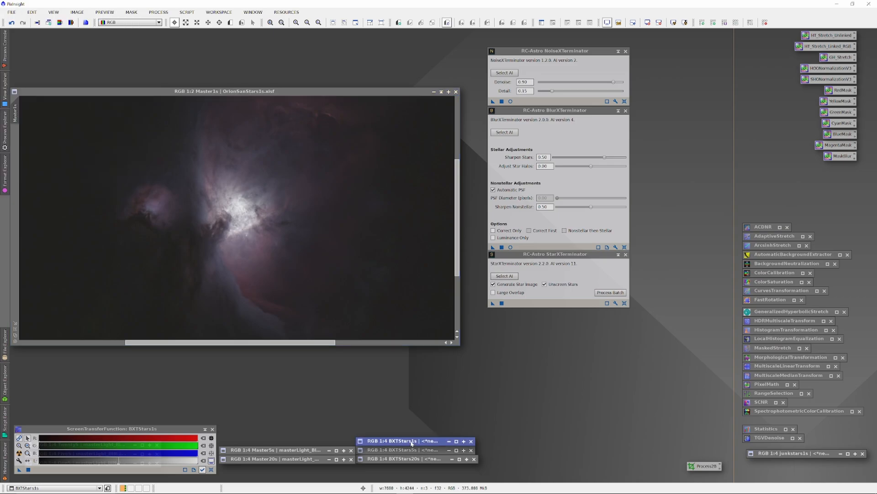
pyautogui.doubleClick(412, 442)
pyautogui.moveTo(400, 105); pyautogui.dragTo(343, 106)
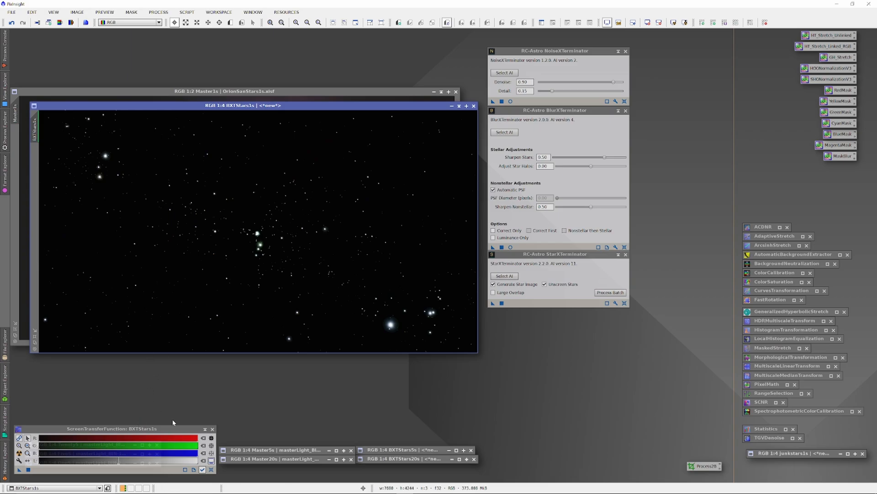
pyautogui.click(210, 462)
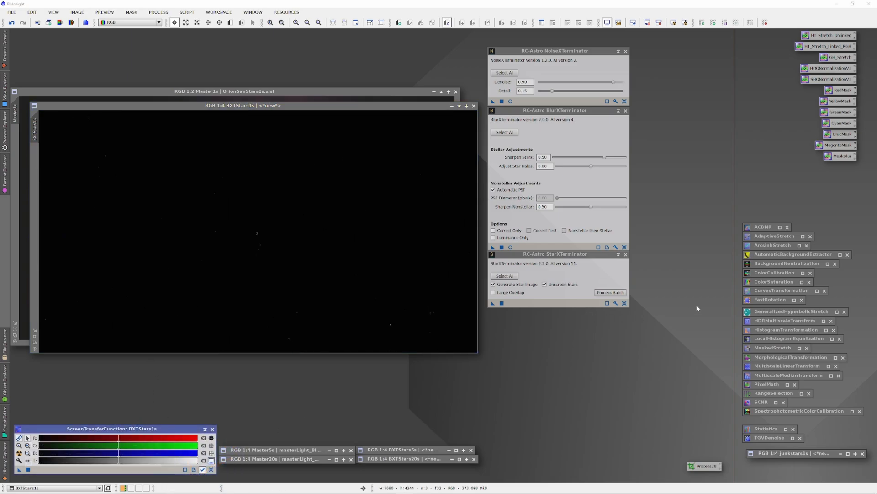
# Preview HistogramTransformation live on BXTStars1s with midtones at about 0.0082, and set the shadows to about 0.00058 at 600x horizontal zoom.
pyautogui.doubleClick(764, 330)
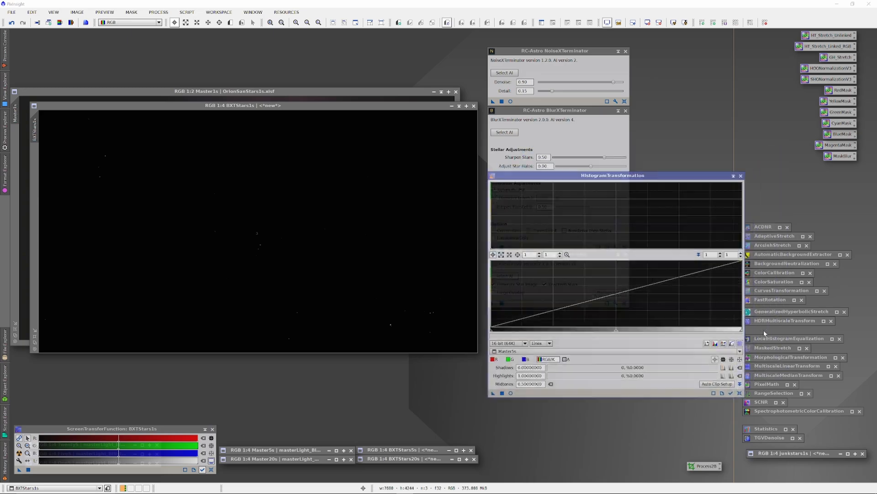
pyautogui.click(488, 408)
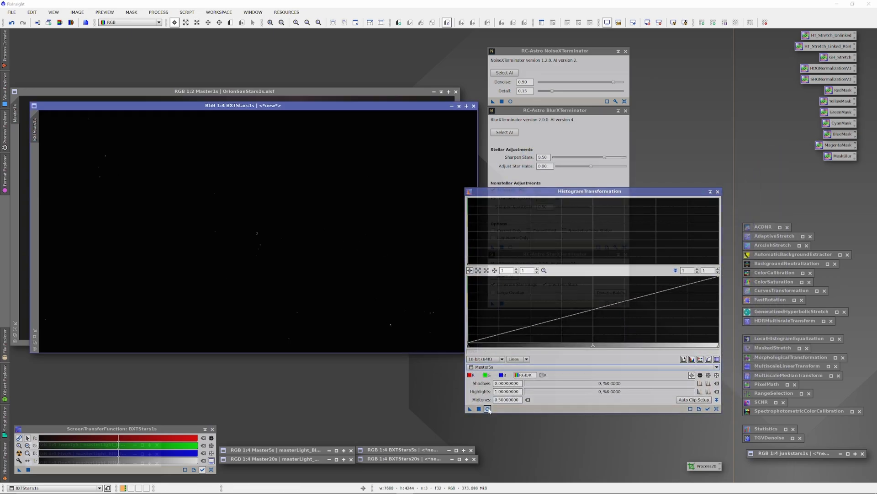
pyautogui.moveTo(594, 348); pyautogui.dragTo(469, 348)
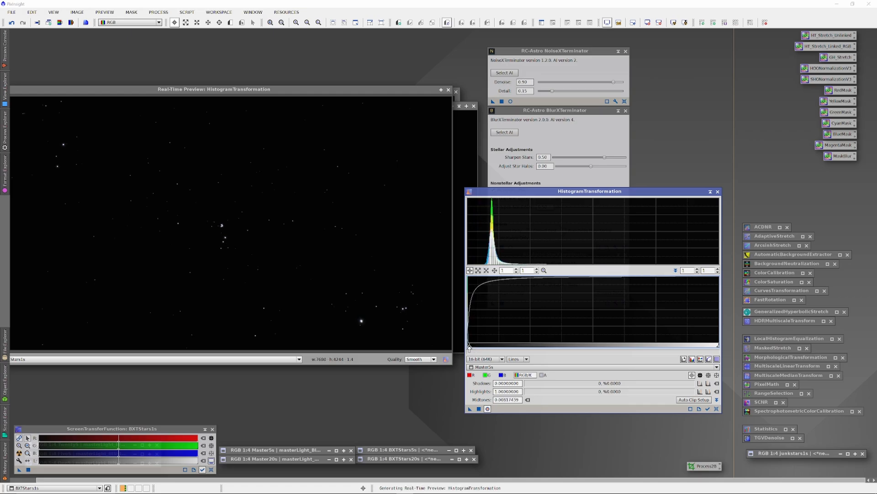
pyautogui.click(506, 270)
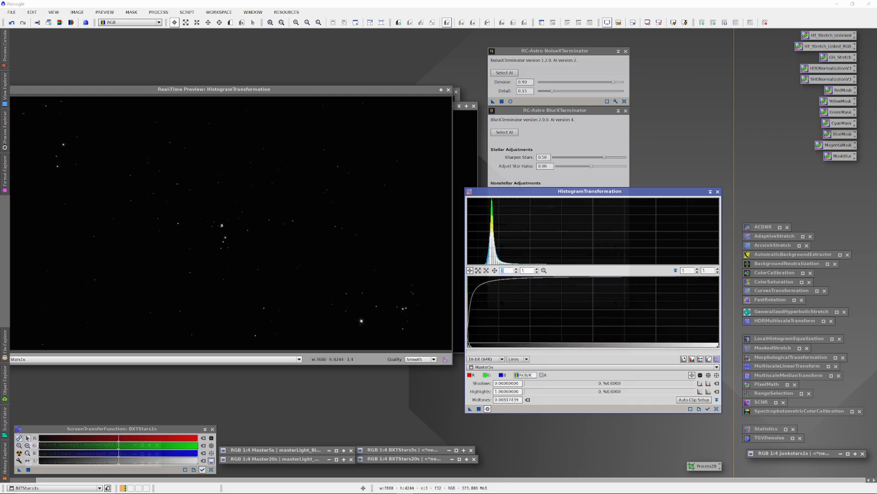
pyautogui.write('600')
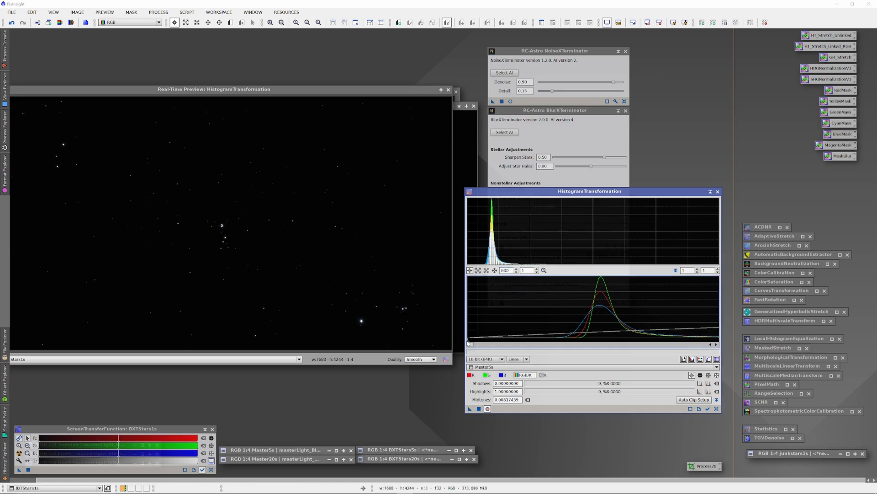
pyautogui.moveTo(468, 343); pyautogui.dragTo(556, 348)
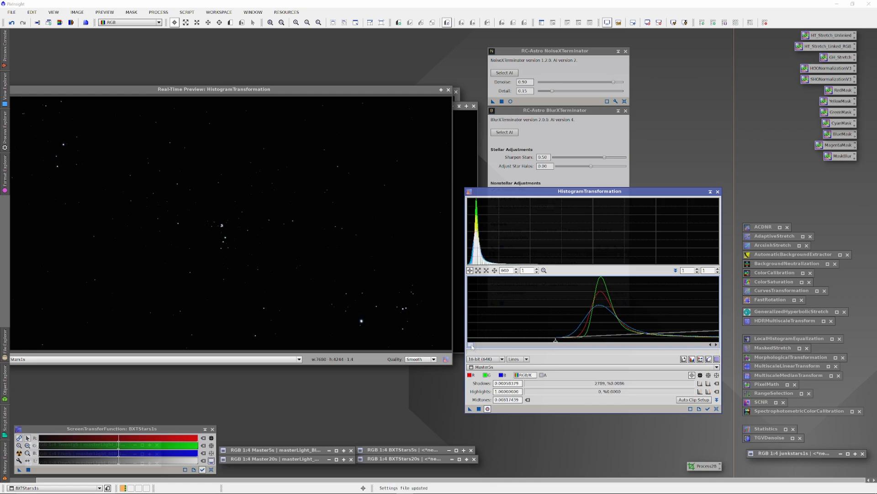
# Raise the BXTStars1s histogram midtones in stages to about 0.0263 while reducing the horizontal zoom to 23.
pyautogui.moveTo(471, 345); pyautogui.dragTo(472, 345)
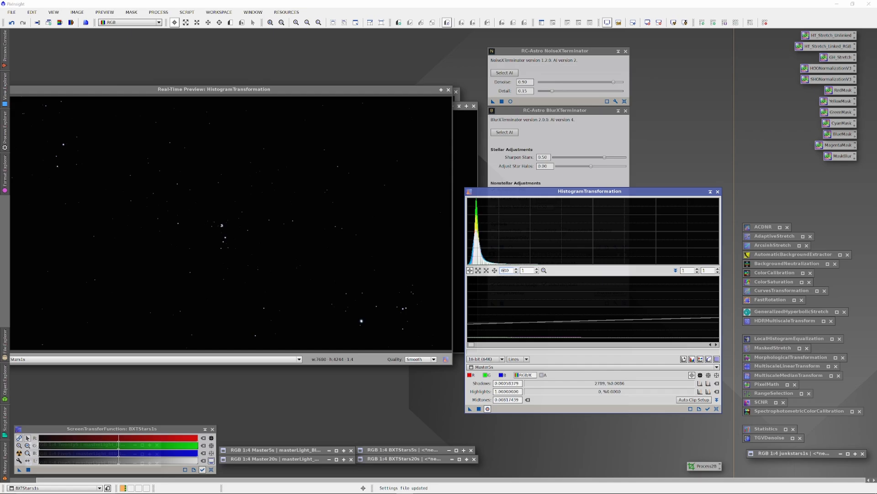
pyautogui.write('2')
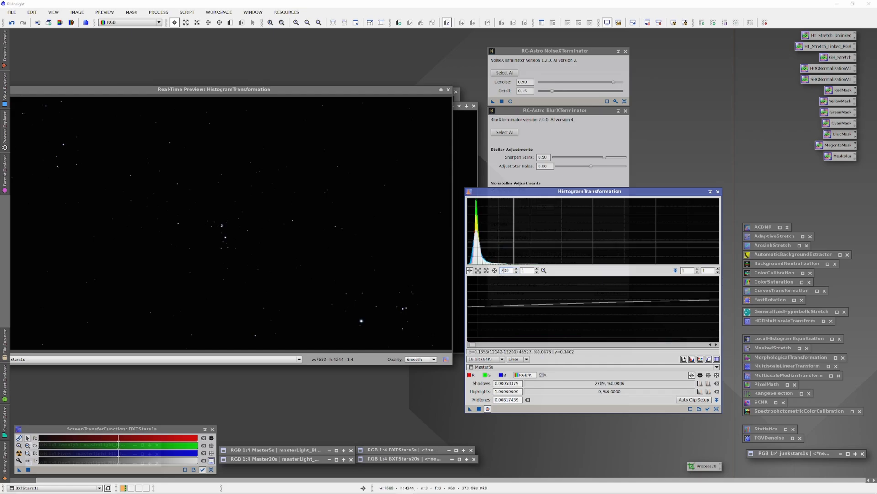
pyautogui.moveTo(472, 345); pyautogui.dragTo(471, 345)
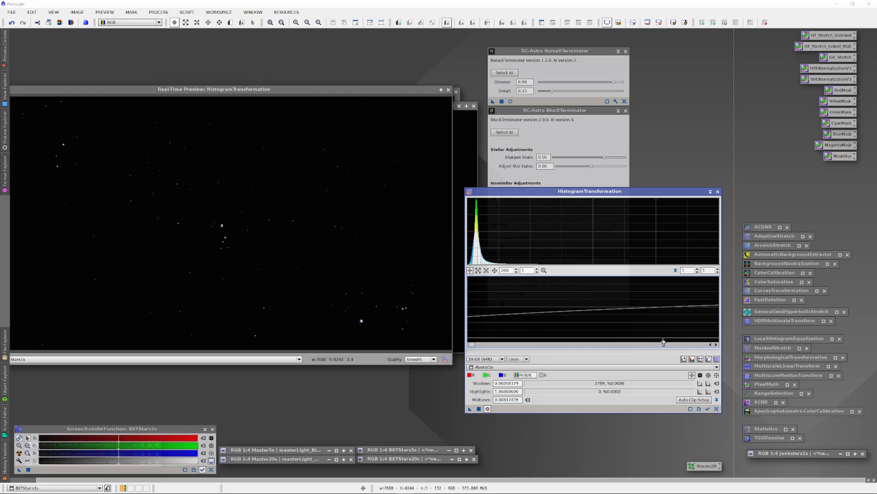
pyautogui.moveTo(663, 343)
pyautogui.mouseDown()
pyautogui.moveTo(472, 341)
pyautogui.moveTo(677, 340)
pyautogui.mouseUp()
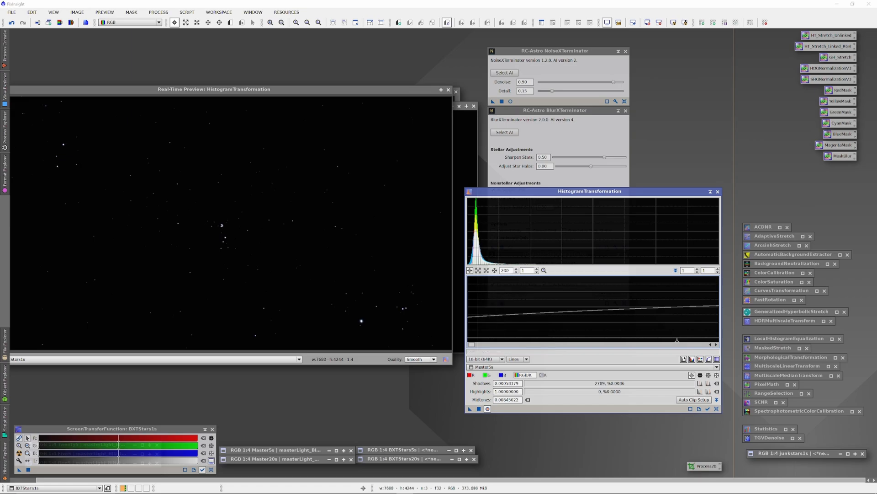
pyautogui.write('1')
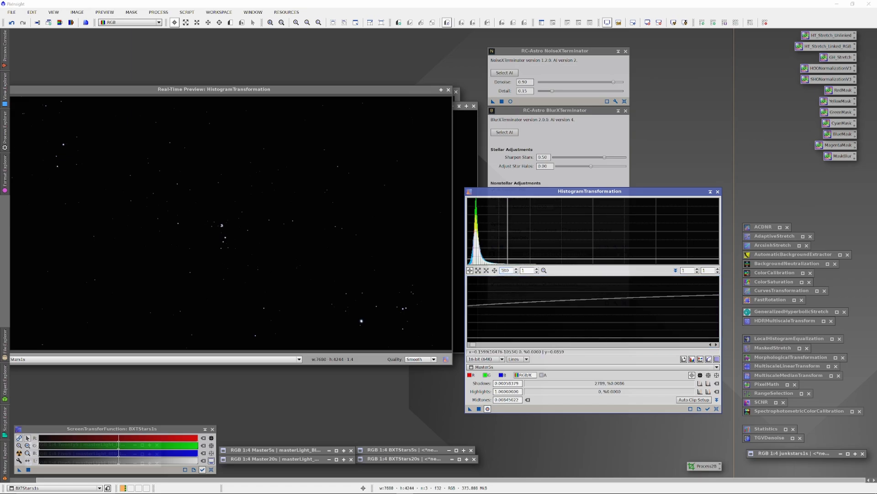
pyautogui.moveTo(473, 345); pyautogui.dragTo(469, 345)
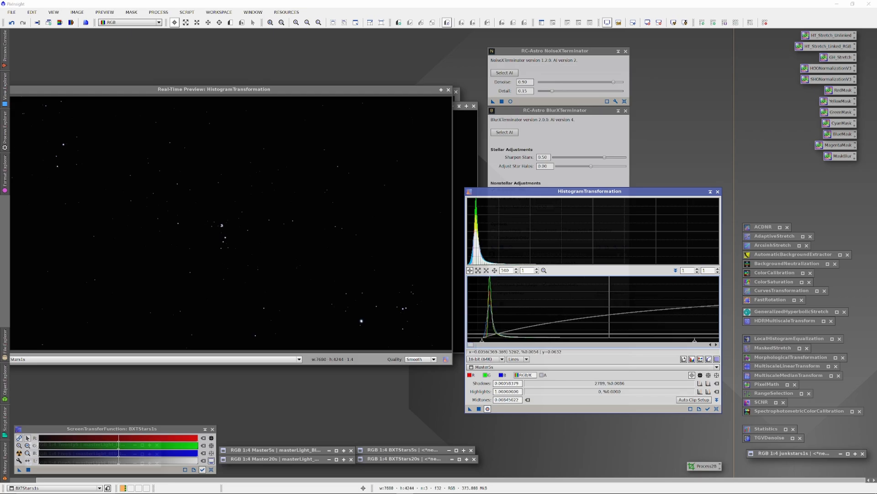
pyautogui.moveTo(694, 342)
pyautogui.mouseDown()
pyautogui.moveTo(720, 343)
pyautogui.moveTo(509, 342)
pyautogui.moveTo(706, 341)
pyautogui.mouseUp()
pyautogui.scroll(-20, 505, 270)
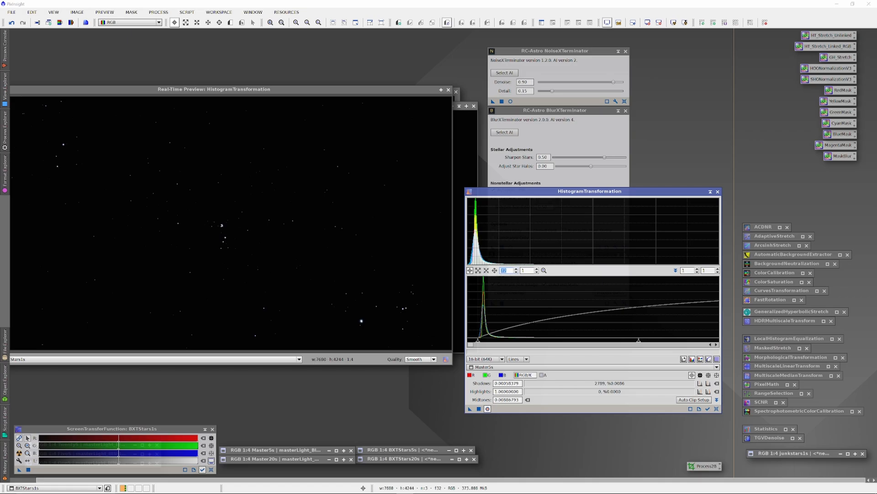
pyautogui.moveTo(591, 341); pyautogui.dragTo(703, 337)
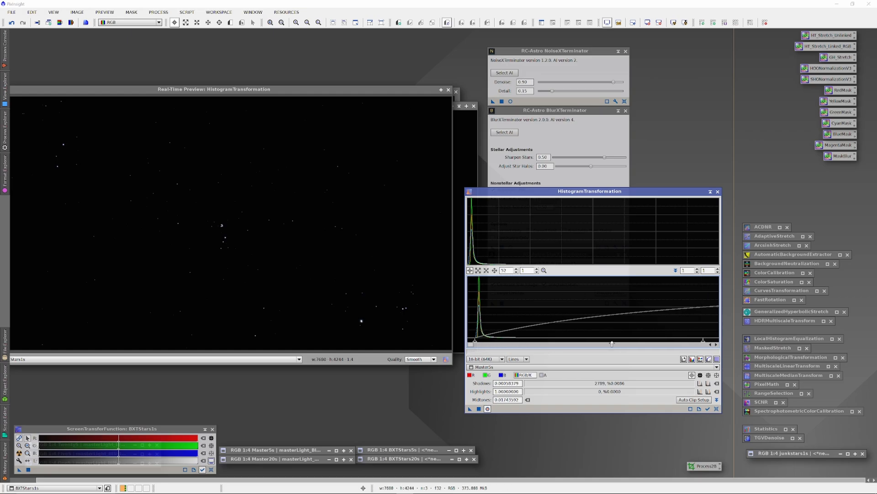
pyautogui.scroll(-20, 506, 271)
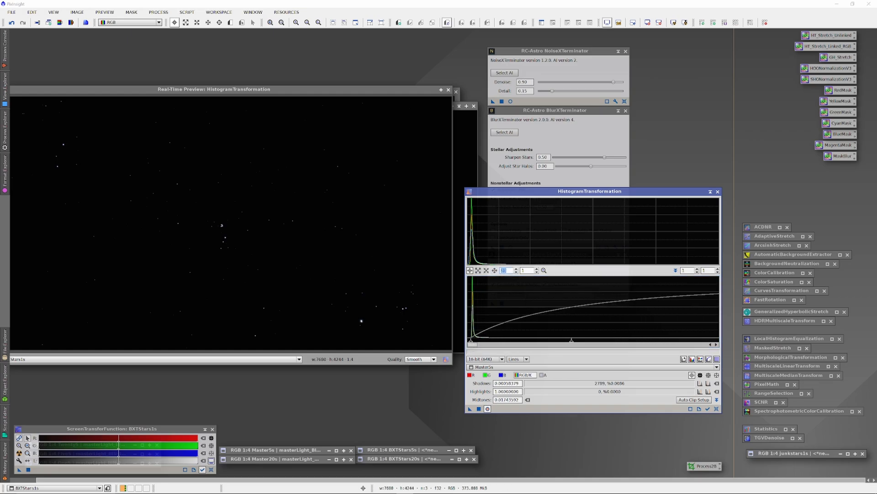
pyautogui.moveTo(571, 343); pyautogui.dragTo(623, 341)
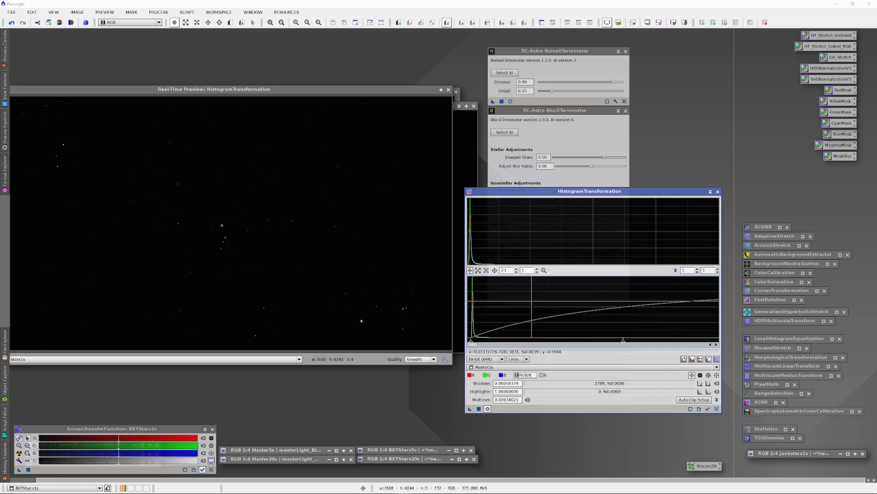
# Close the live preview, apply the histogram stretch to BXTStars1s and collapse HistogramTransformation.
pyautogui.click(449, 91)
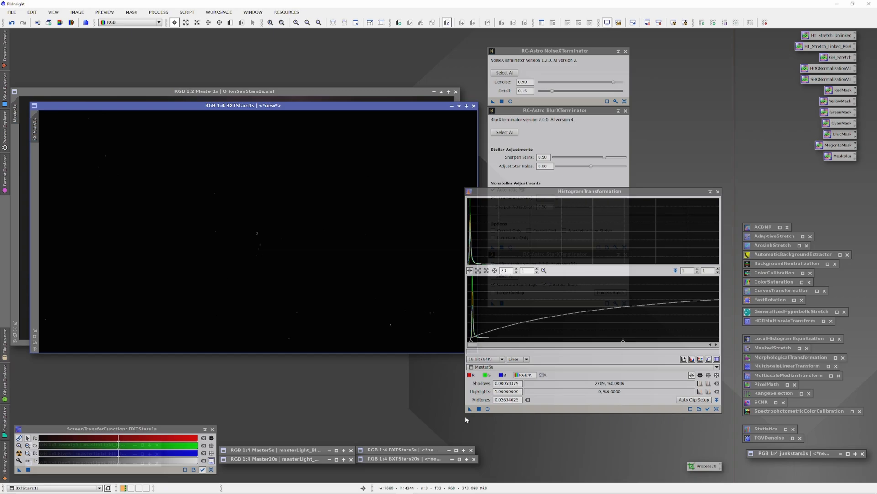
pyautogui.moveTo(469, 409); pyautogui.dragTo(397, 318)
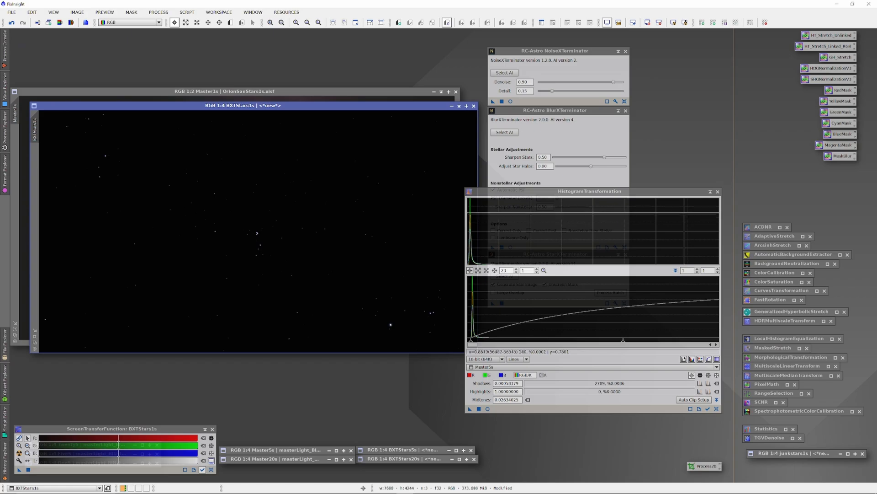
pyautogui.click(710, 193)
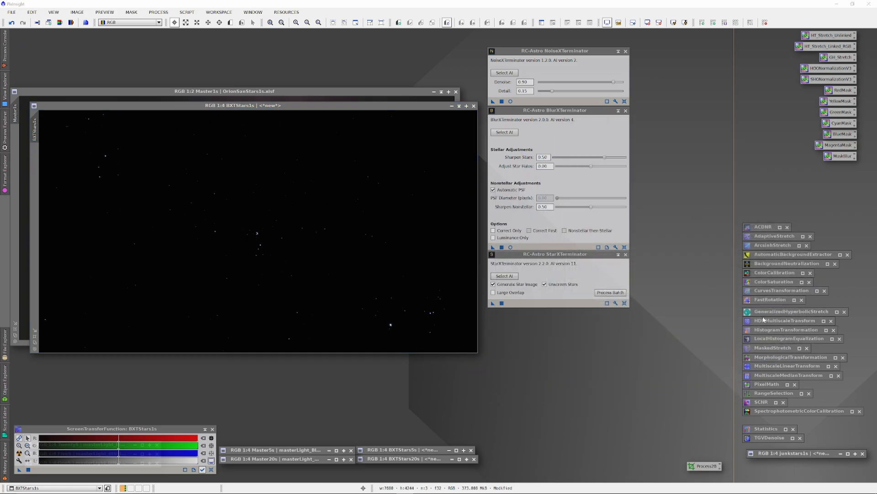
# Reset CurvesTransformation, preview it live on BXTStars1s and lift the upper part of the curve with an added point.
pyautogui.click(336, 273)
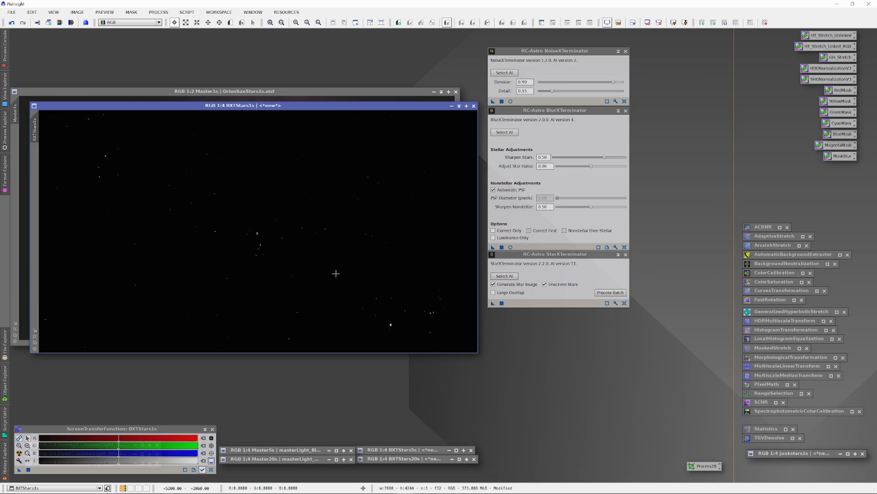
pyautogui.doubleClick(777, 291)
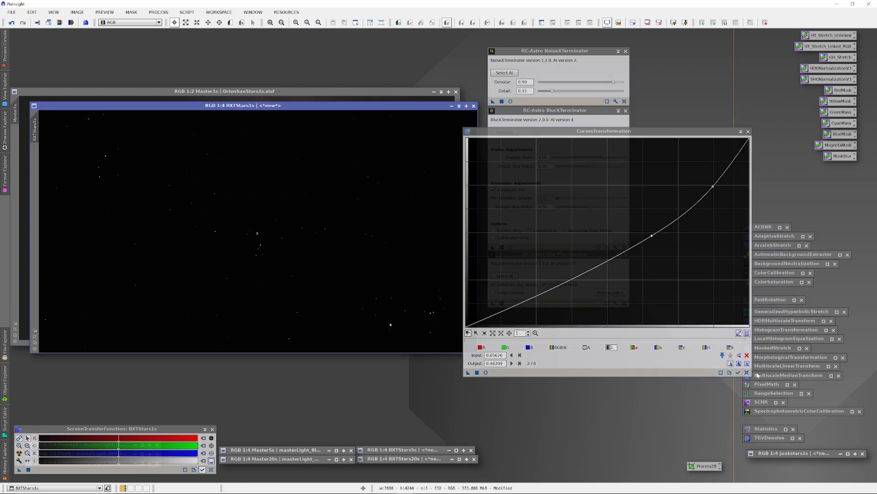
pyautogui.click(747, 372)
pyautogui.click(486, 372)
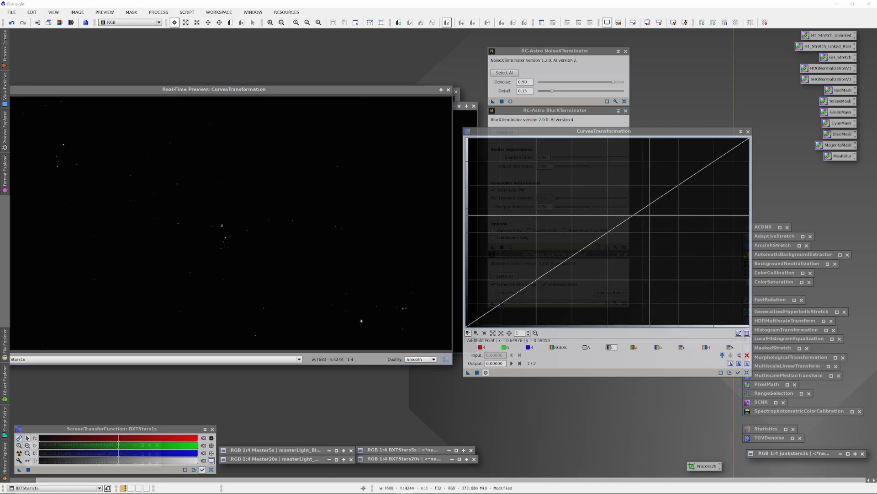
pyautogui.moveTo(686, 176); pyautogui.dragTo(666, 158)
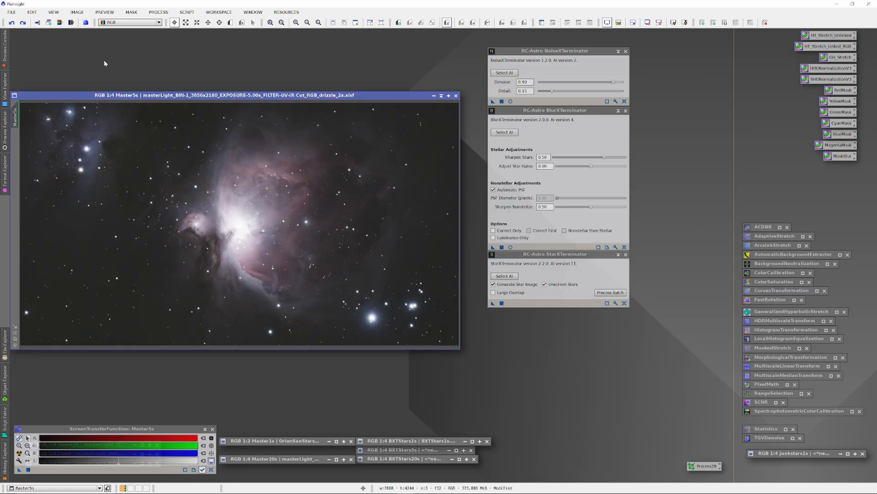
pyautogui.click(76, 12)
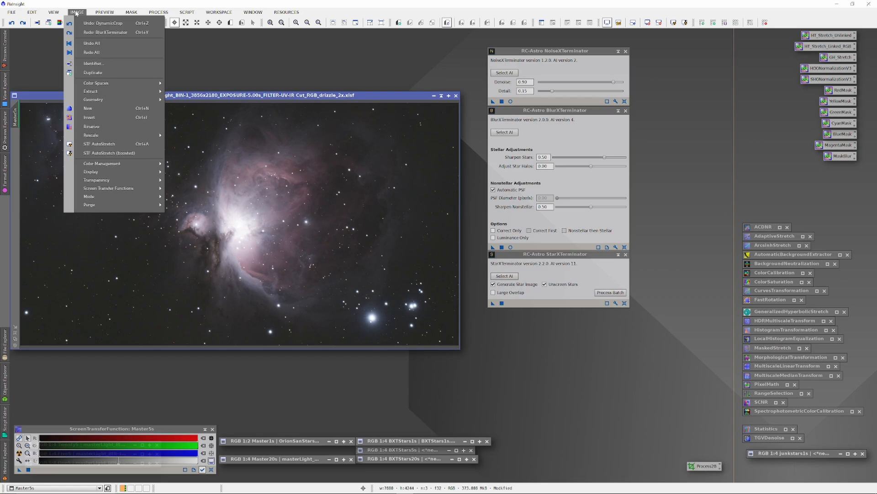
pyautogui.click(155, 3)
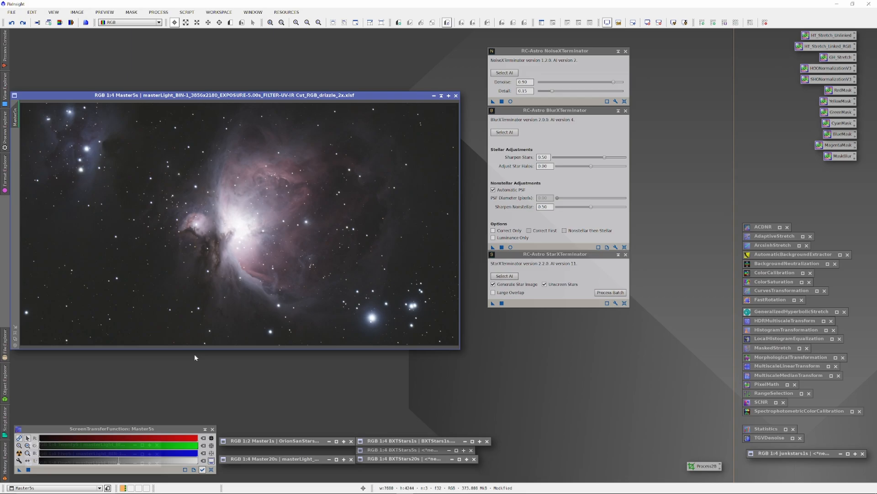
# Clear the screen stretch from Master5s and preview HistogramTransformation live on it with midtones at about 0.0031.
pyautogui.click(211, 469)
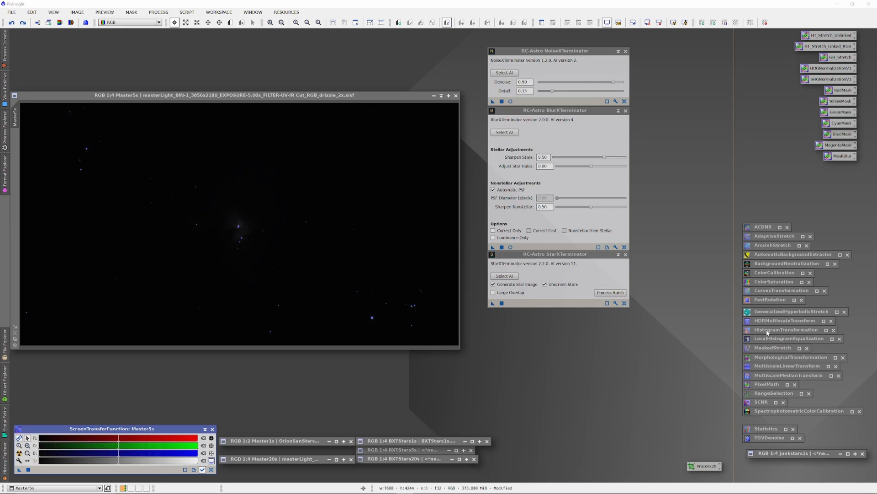
pyautogui.doubleClick(768, 333)
pyautogui.click(293, 263)
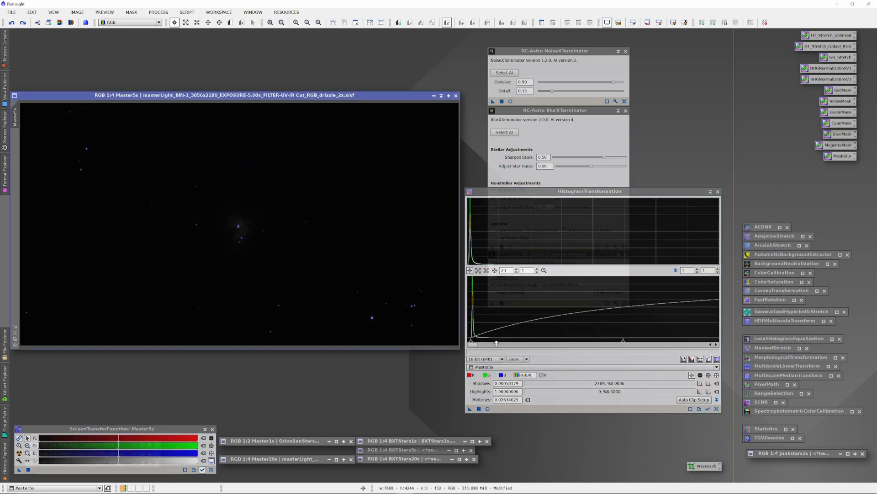
pyautogui.click(487, 408)
pyautogui.moveTo(624, 343); pyautogui.dragTo(489, 343)
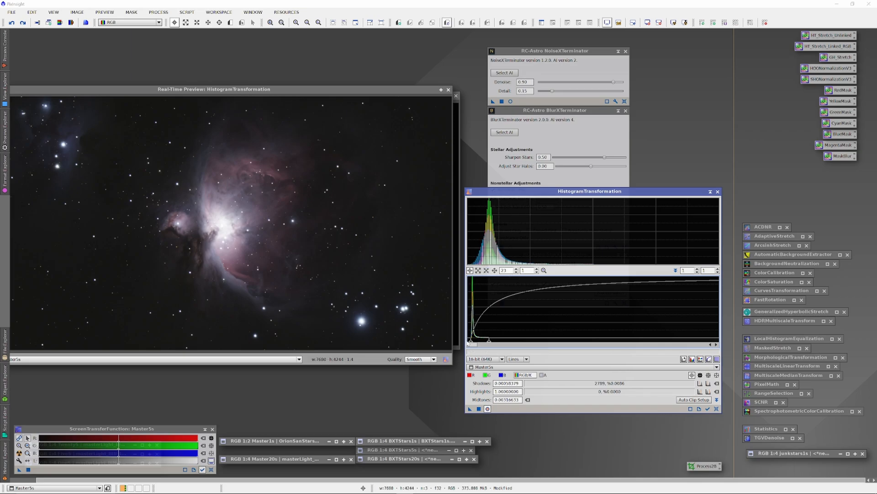
# Set the Master5s shadows to about 0.00056 at 500x horizontal zoom, apply the stretch and collapse HistogramTransformation.
pyautogui.doubleClick(504, 270)
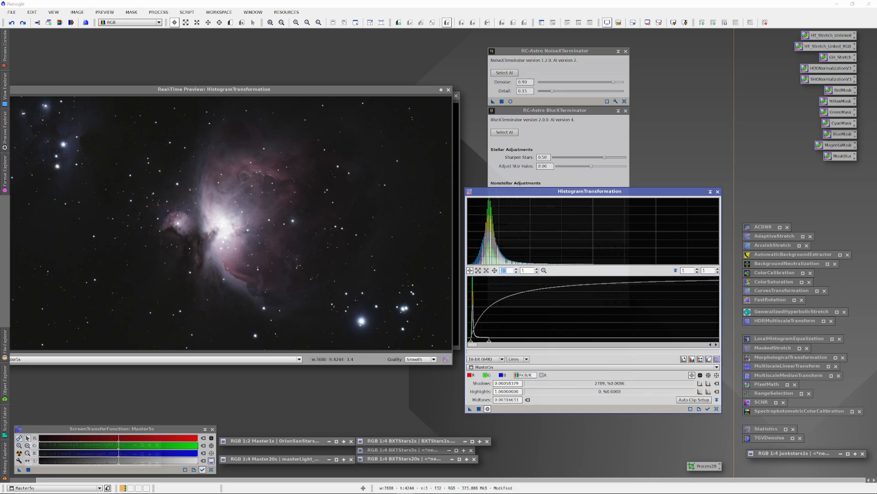
pyautogui.write('100')
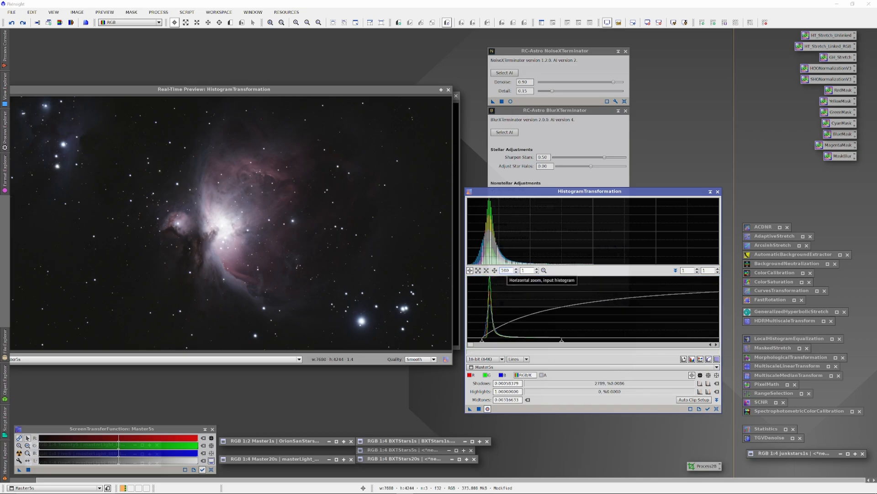
pyautogui.doubleClick(504, 270)
pyautogui.write('5')
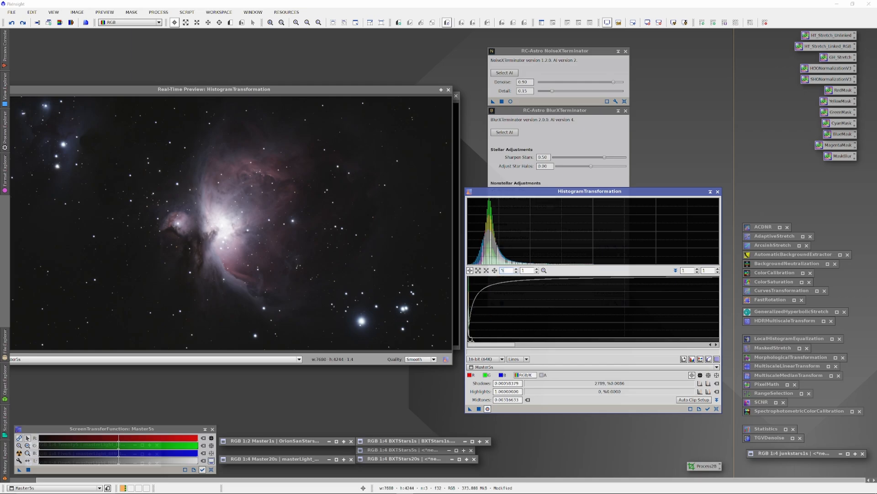
pyautogui.write('00')
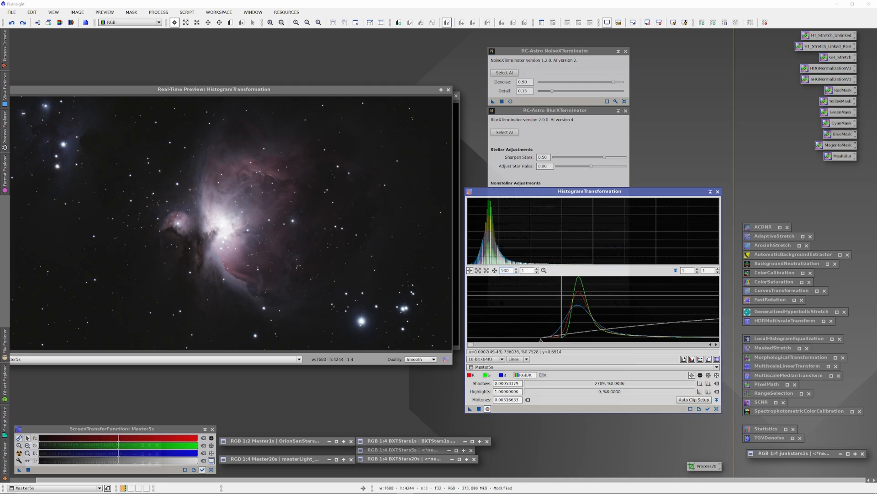
pyautogui.moveTo(541, 344)
pyautogui.mouseDown()
pyautogui.moveTo(550, 344)
pyautogui.moveTo(538, 344)
pyautogui.mouseUp()
pyautogui.moveTo(473, 346); pyautogui.dragTo(474, 346)
pyautogui.moveTo(567, 342); pyautogui.dragTo(564, 343)
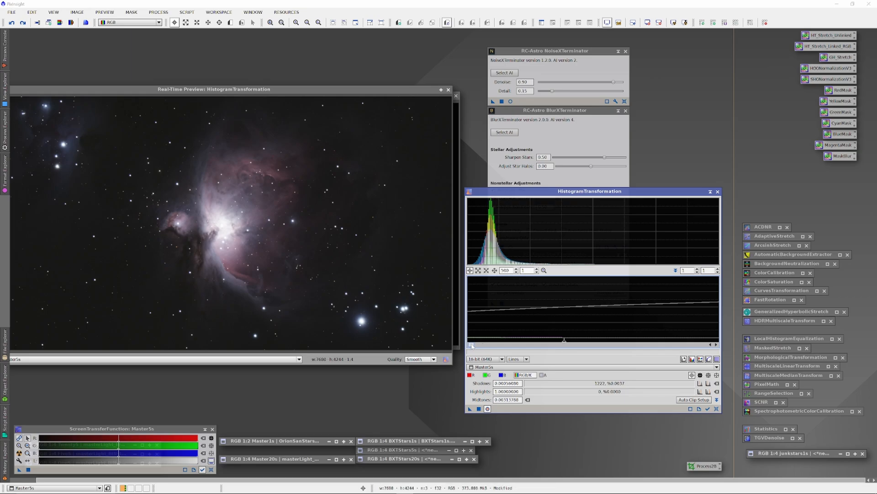
pyautogui.scroll(-7, 505, 271)
pyautogui.scroll(-12, 504, 270)
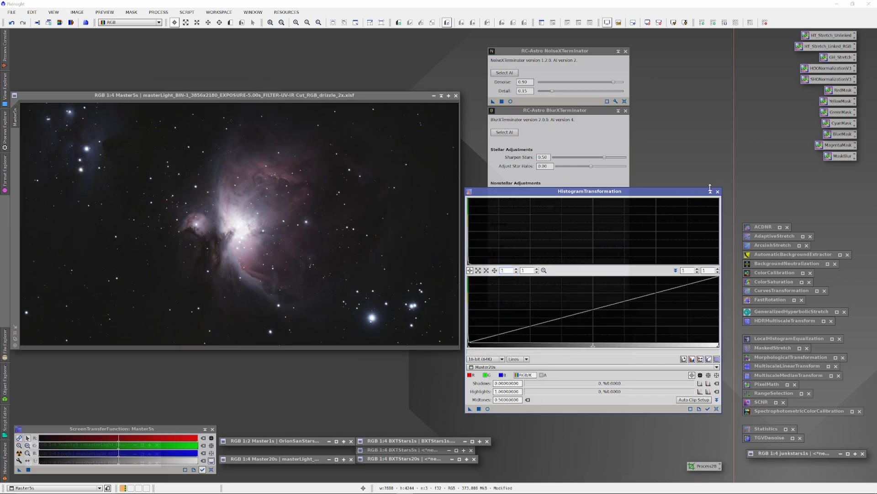
pyautogui.click(711, 191)
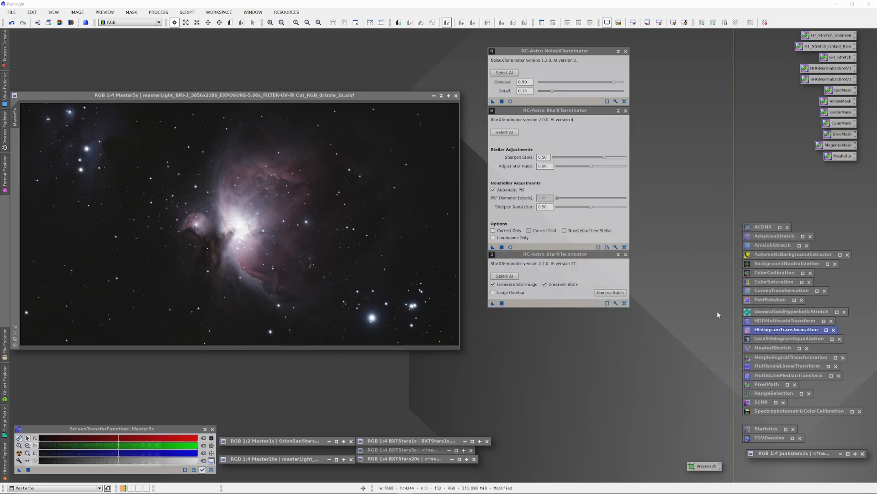
# Preview CurvesTransformation live on Master5s, reset the leftover saturation curve and switch to the lightness channel.
pyautogui.click(476, 373)
pyautogui.click(486, 373)
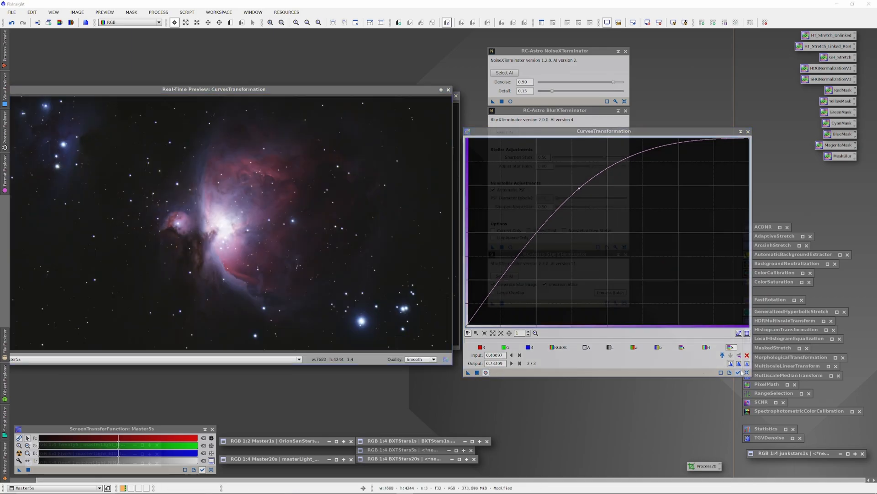
pyautogui.click(747, 372)
pyautogui.click(610, 347)
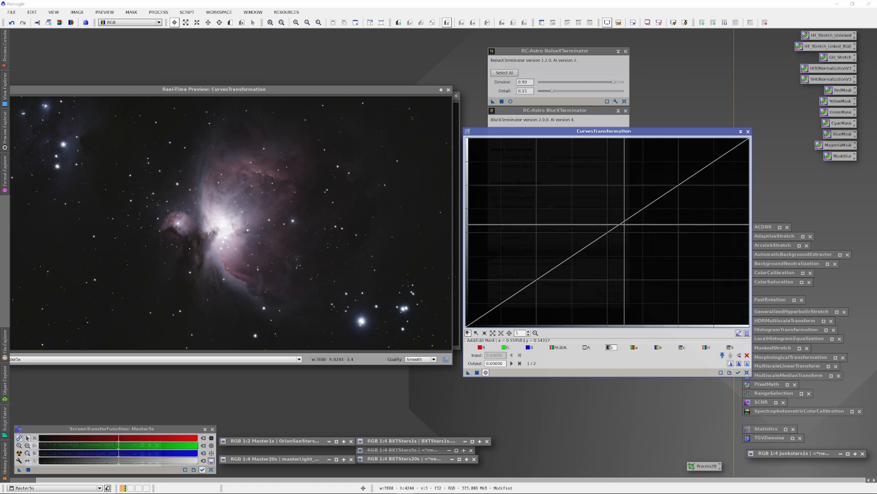
# Try brightening Master5s by lifting the upper lightness curve with added highlight and shadow control points, and reset the curve.
pyautogui.moveTo(607, 232); pyautogui.dragTo(649, 161)
pyautogui.press('Delete')
pyautogui.moveTo(704, 143); pyautogui.dragTo(709, 151)
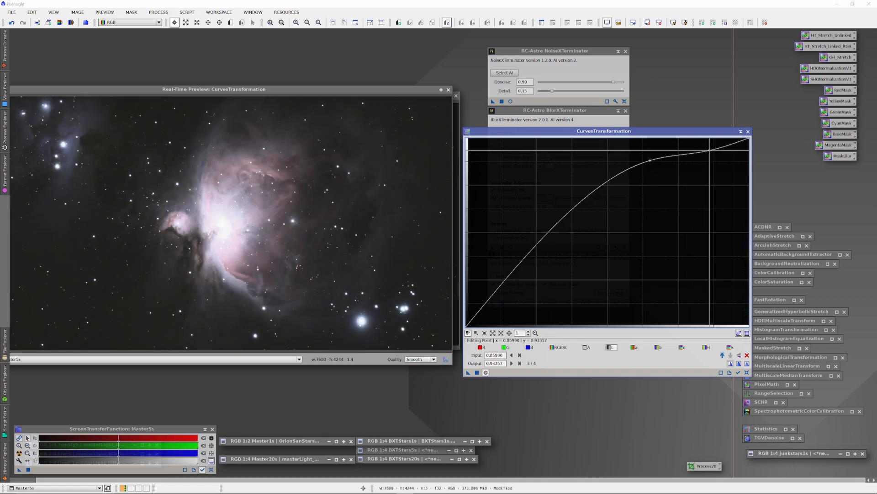
pyautogui.moveTo(649, 160); pyautogui.dragTo(647, 165)
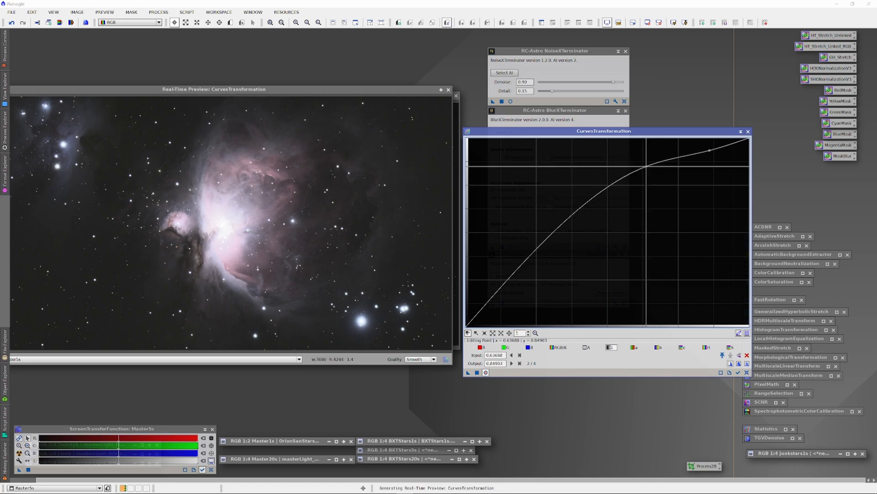
pyautogui.click(534, 252)
pyautogui.moveTo(533, 252); pyautogui.dragTo(537, 269)
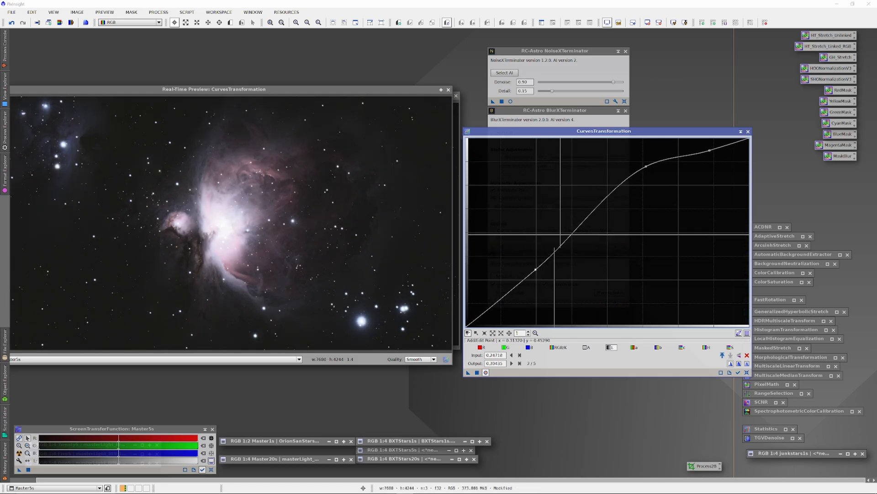
pyautogui.moveTo(646, 166); pyautogui.dragTo(630, 236)
pyautogui.click(746, 372)
# Try an S-shaped lightness curve on Master5s with a lowered shadow point and raised highlights, and reset it.
pyautogui.moveTo(692, 177); pyautogui.dragTo(657, 173)
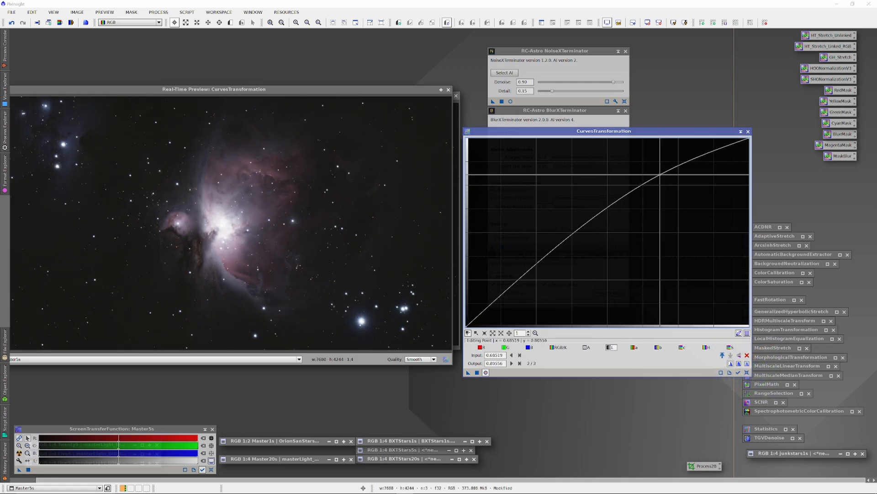
pyautogui.moveTo(530, 269); pyautogui.dragTo(536, 287)
pyautogui.moveTo(658, 173); pyautogui.dragTo(648, 168)
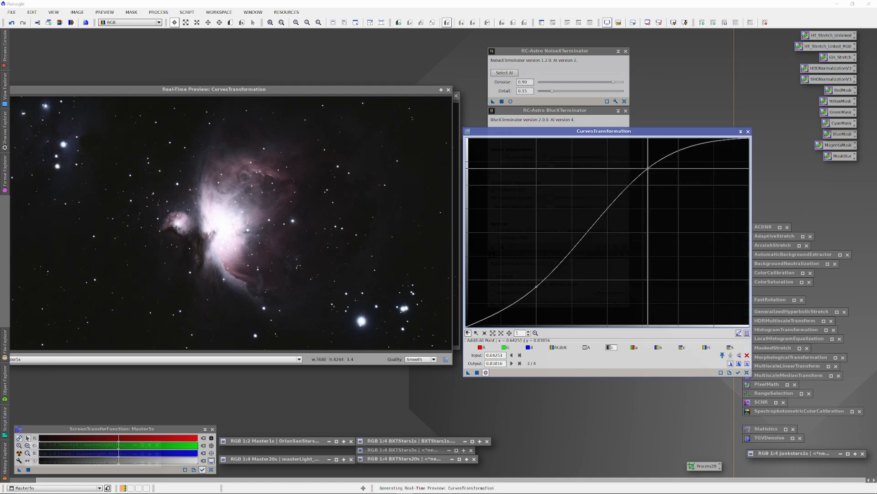
pyautogui.click(702, 147)
pyautogui.moveTo(702, 147); pyautogui.dragTo(705, 151)
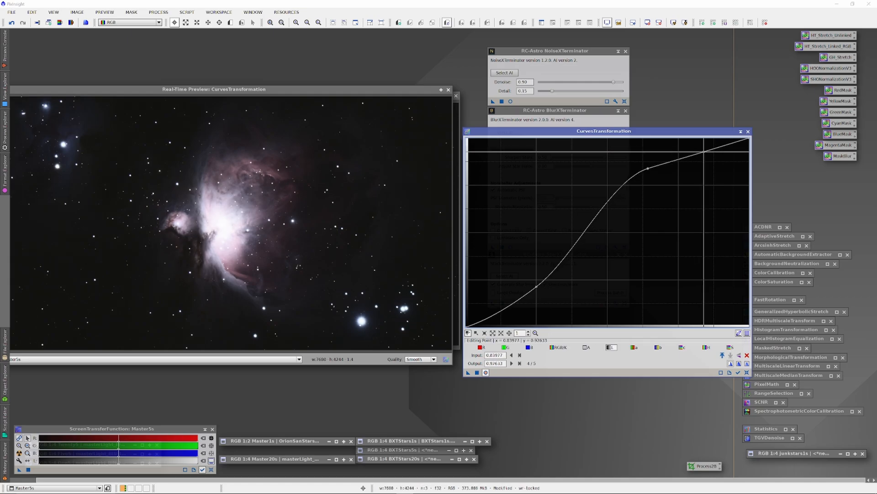
pyautogui.rightClick(705, 152)
pyautogui.click(747, 372)
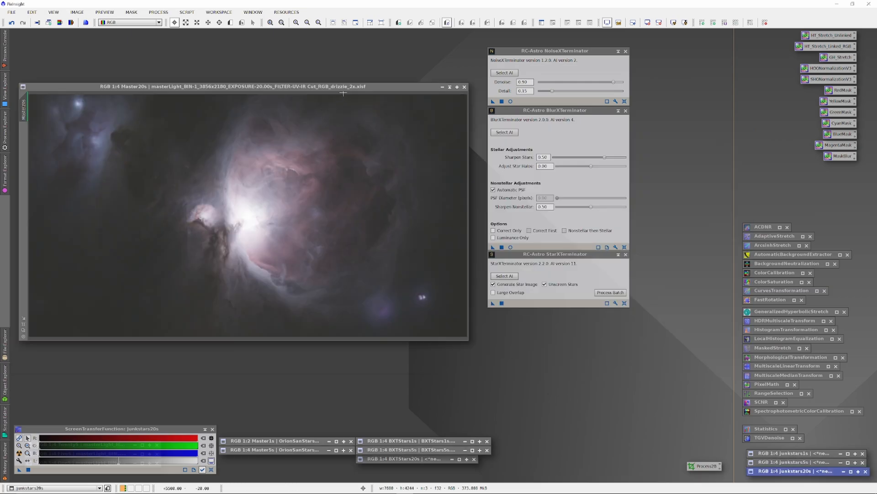
# Clear the screen stretch from Master20s, open HistogramTransformation and take a brief look at the processed Master5s image.
pyautogui.click(343, 93)
pyautogui.click(212, 470)
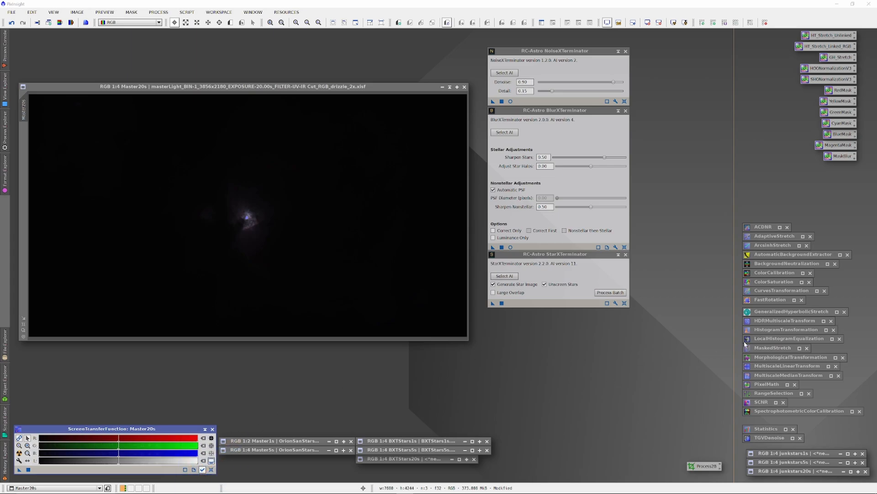
pyautogui.doubleClick(779, 330)
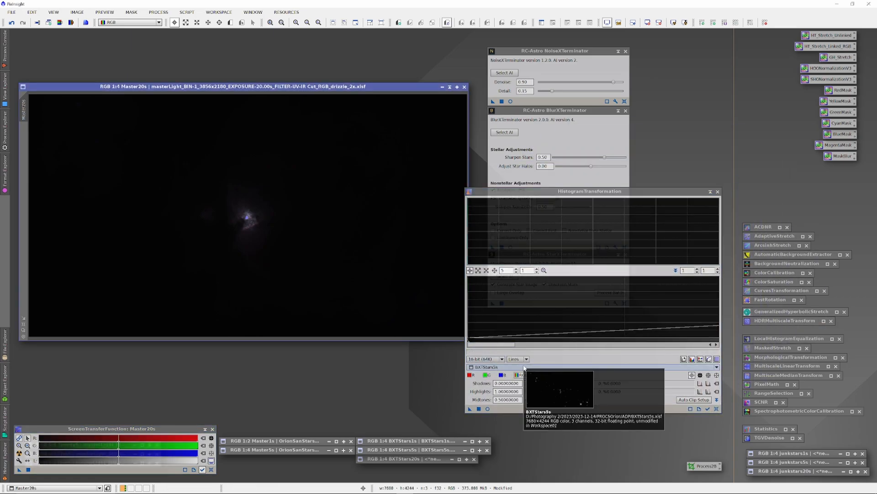
pyautogui.doubleClick(317, 449)
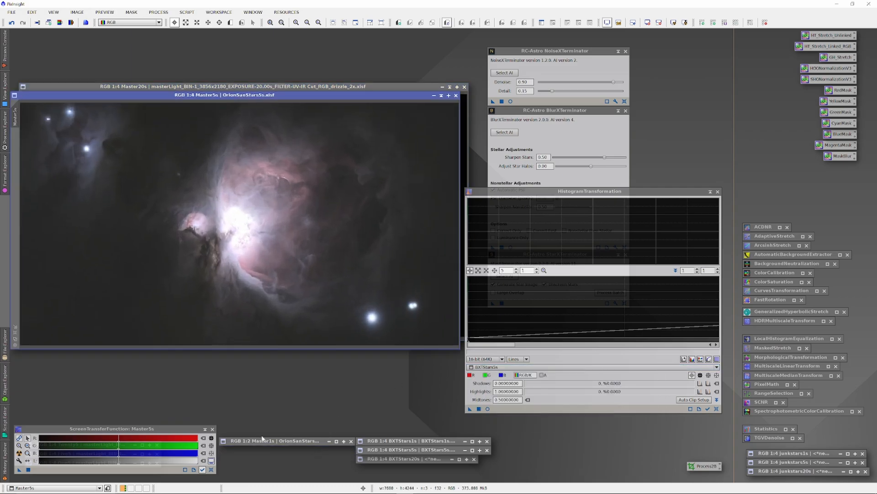
pyautogui.click(442, 96)
# Target Master20s in HistogramTransformation at 1x zoom and preview it live with midtones at about 0.0209.
pyautogui.click(520, 368)
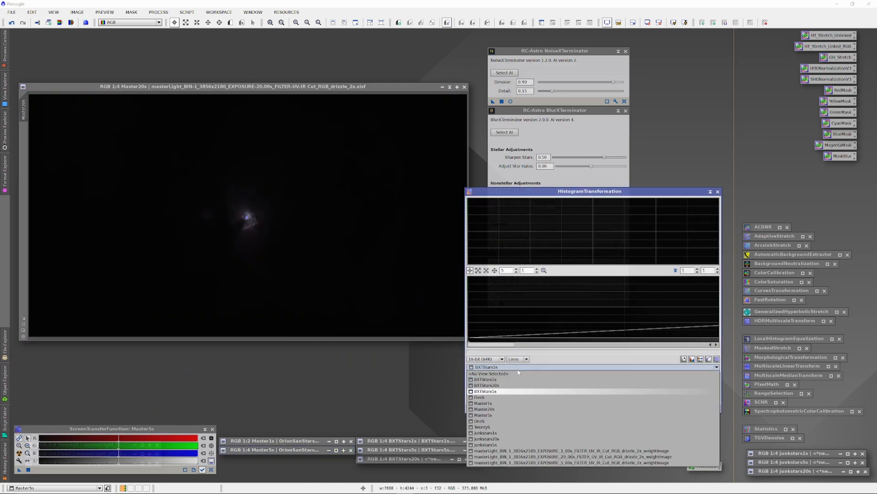
pyautogui.click(521, 409)
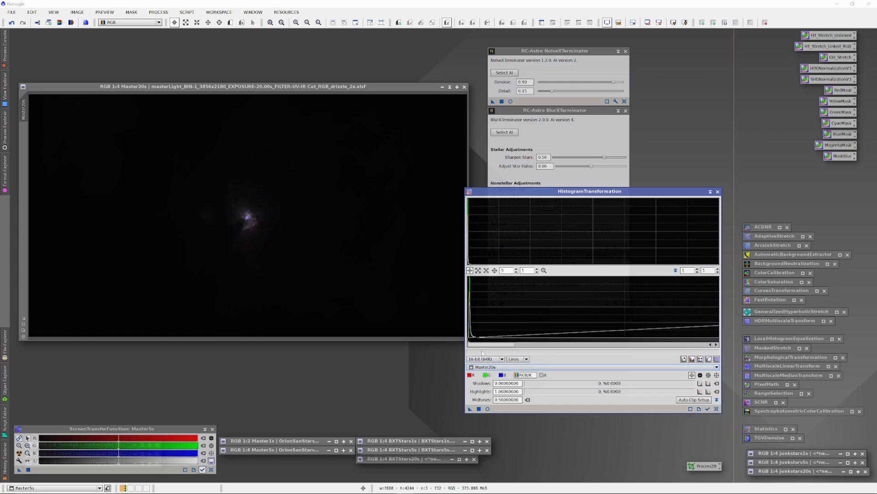
pyautogui.click(486, 271)
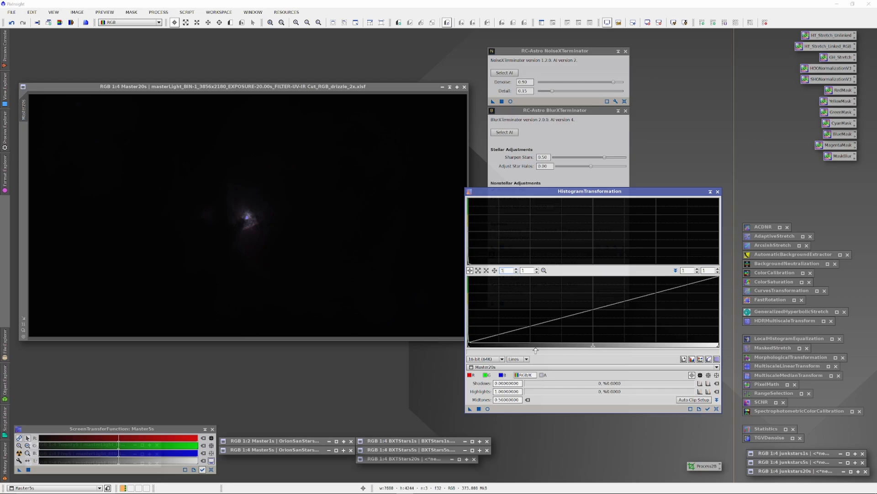
pyautogui.click(487, 409)
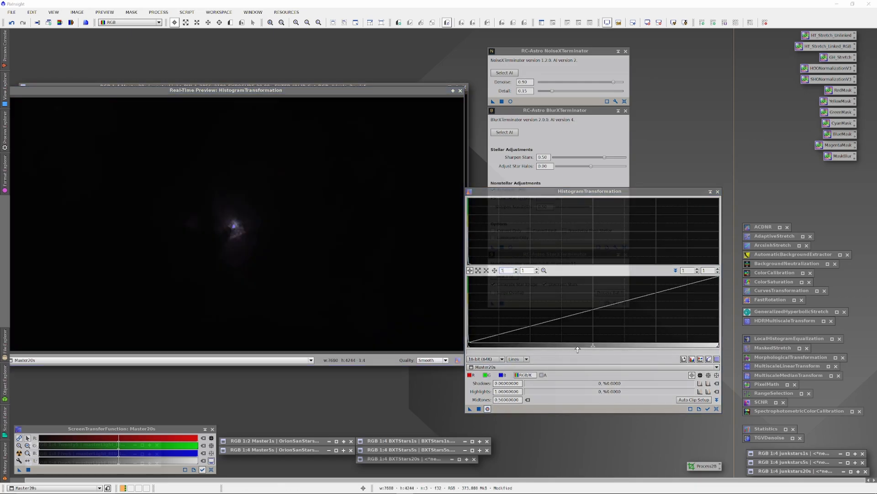
pyautogui.moveTo(591, 348); pyautogui.dragTo(475, 345)
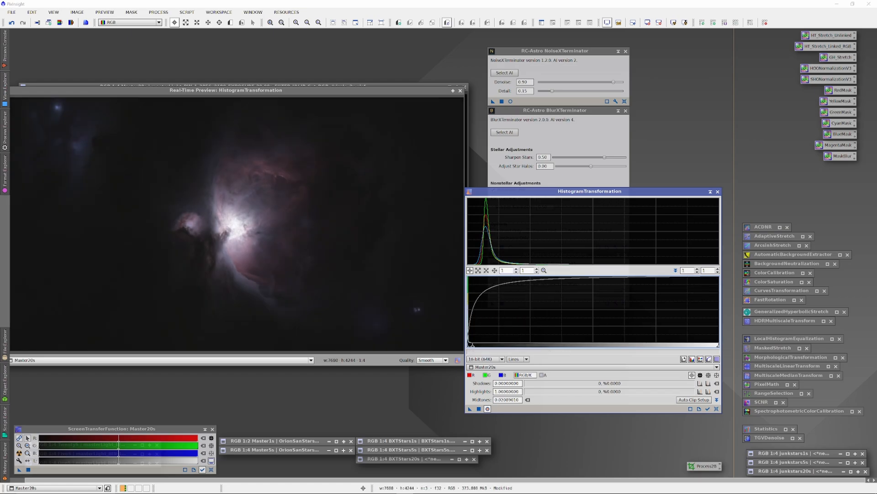
# Raise the Master20s shadows point toward the foot of the histogram peaks at 500x horizontal zoom, and apply the stretch.
pyautogui.scroll(6, 506, 270)
pyautogui.write('500')
pyautogui.press('Return')
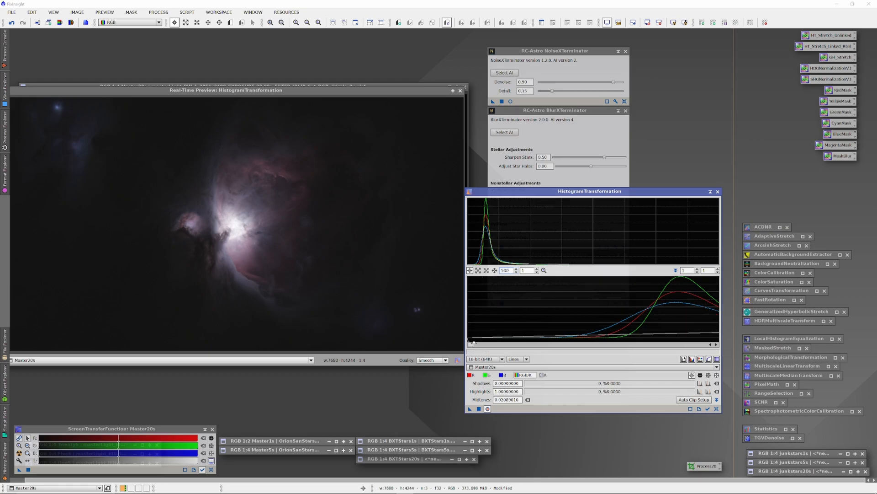
pyautogui.click(470, 343)
pyautogui.moveTo(469, 343); pyautogui.dragTo(467, 351)
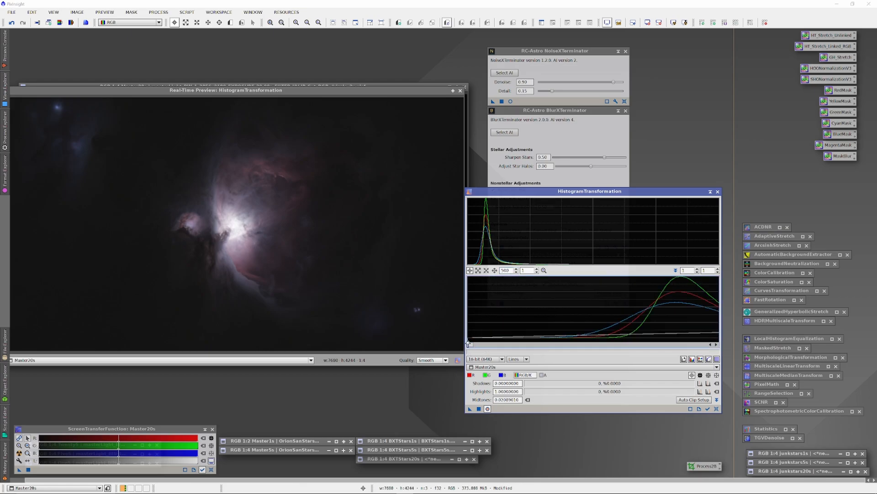
pyautogui.moveTo(468, 342); pyautogui.dragTo(540, 350)
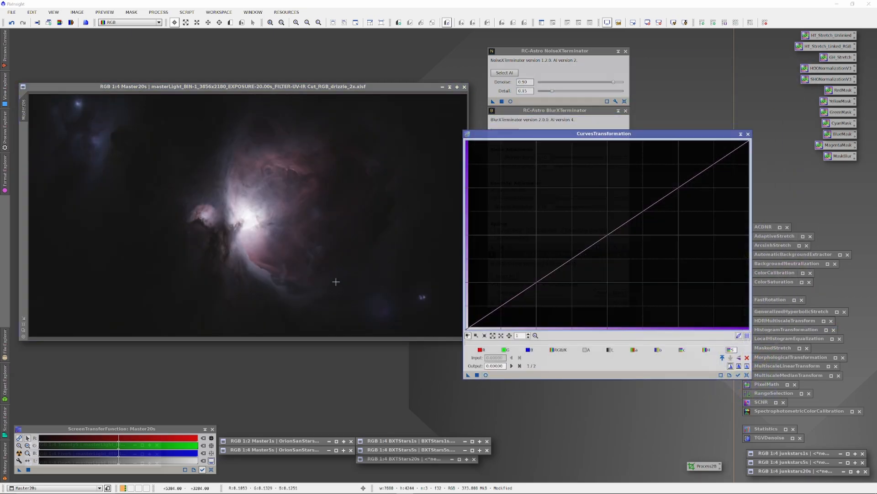
# Preview a lightness curve on Master20s live, trying a shadows point at about 0.12/0.28 and a highlights point at about 0.78/0.90.
pyautogui.click(486, 374)
pyautogui.click(611, 350)
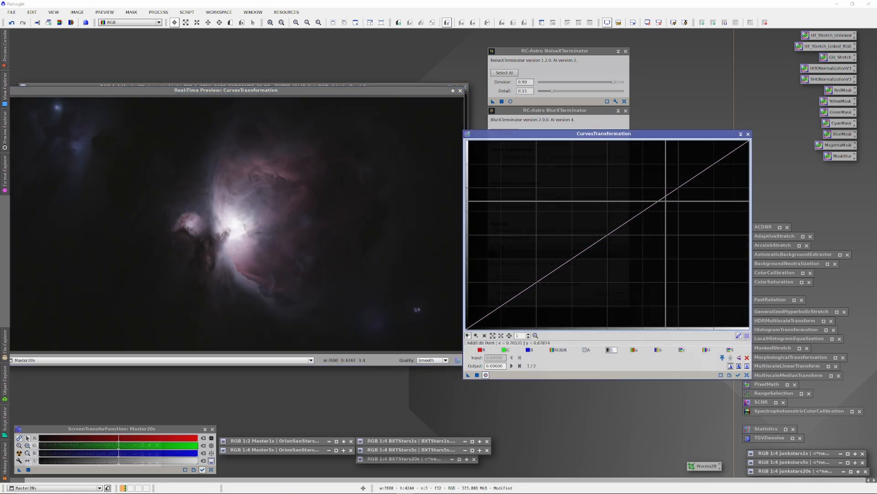
pyautogui.moveTo(513, 290); pyautogui.dragTo(502, 278)
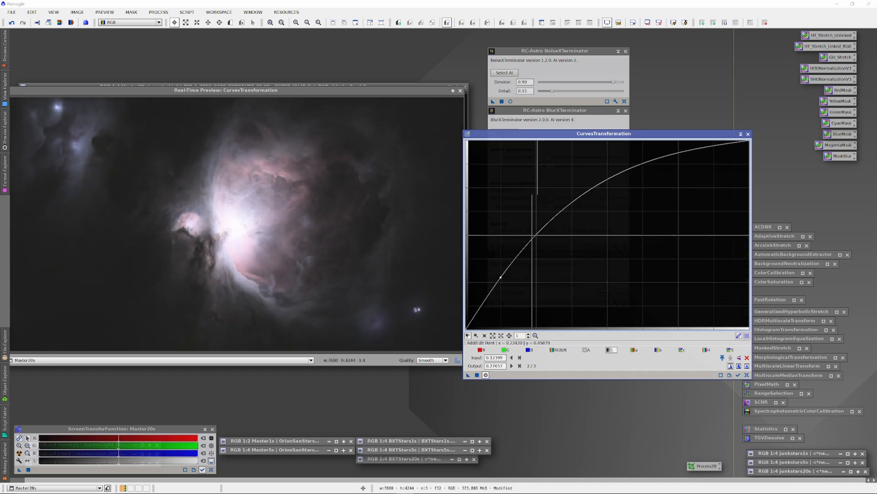
pyautogui.click(591, 188)
pyautogui.moveTo(591, 188); pyautogui.dragTo(622, 194)
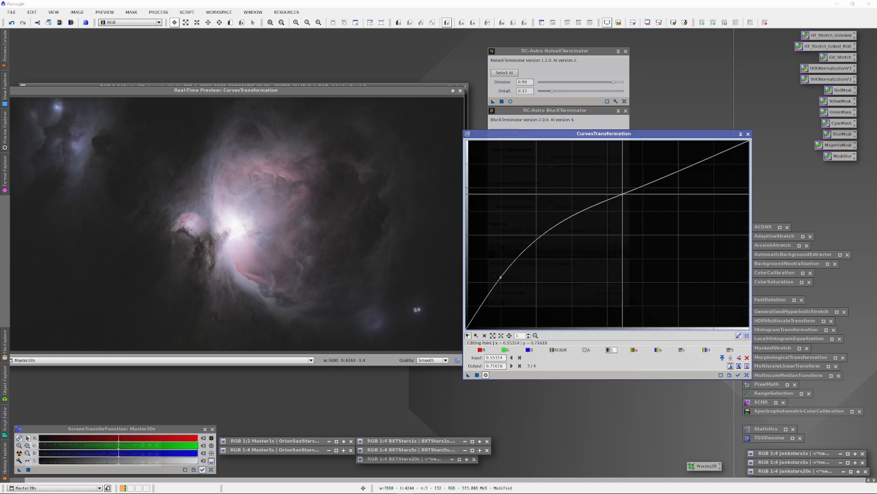
pyautogui.moveTo(622, 194); pyautogui.dragTo(686, 159)
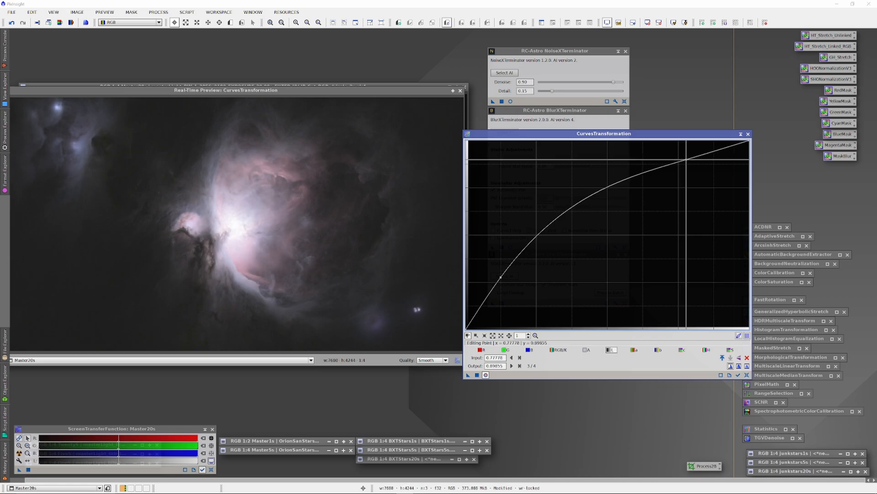
# Try raising the lightness curve's shadows point to about 0.10/0.30, and add and remove a midtone point.
pyautogui.moveTo(501, 276); pyautogui.dragTo(494, 272)
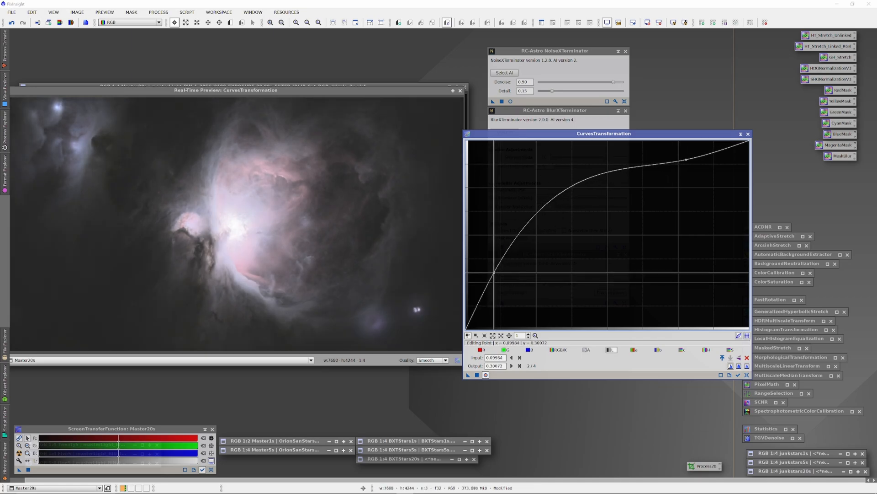
pyautogui.click(568, 191)
pyautogui.moveTo(568, 192); pyautogui.dragTo(565, 184)
pyautogui.rightClick(565, 184)
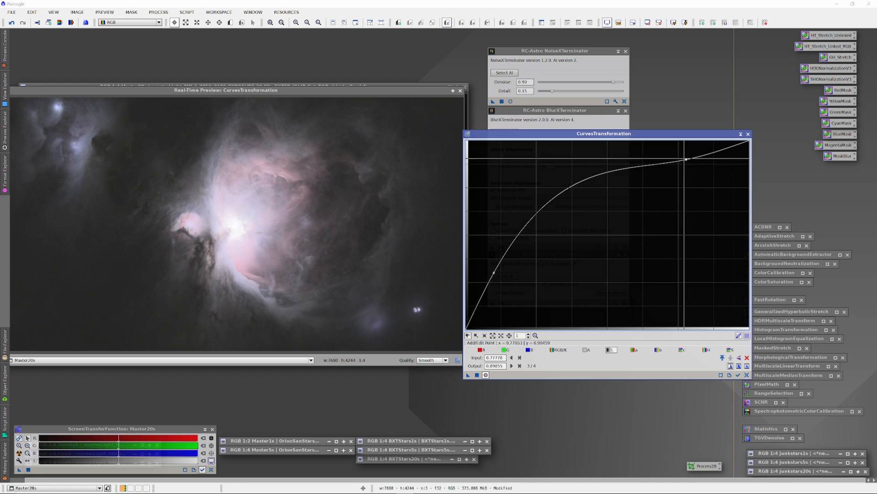
# Try the lightness curve with highlights at about 0.69/0.95 and shadows at about 0.15/0.26, and reset it.
pyautogui.moveTo(686, 159); pyautogui.dragTo(663, 150)
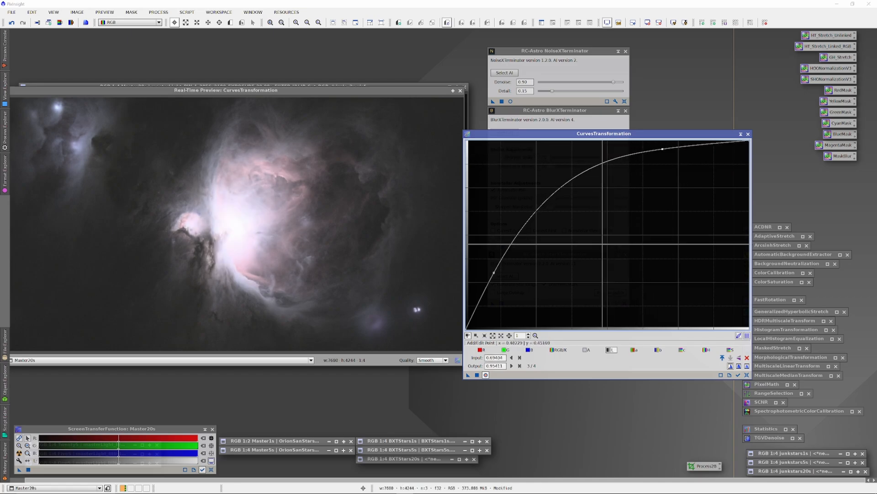
pyautogui.click(496, 272)
pyautogui.moveTo(495, 273); pyautogui.dragTo(509, 280)
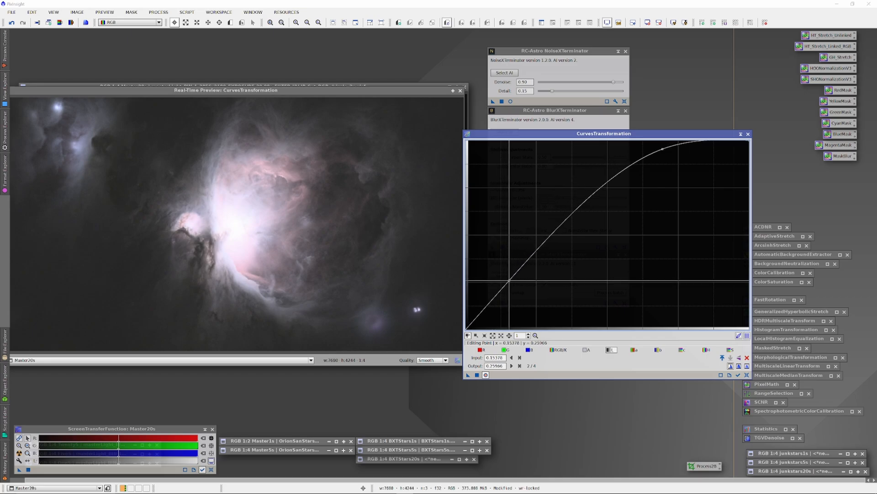
pyautogui.moveTo(667, 148); pyautogui.dragTo(689, 155)
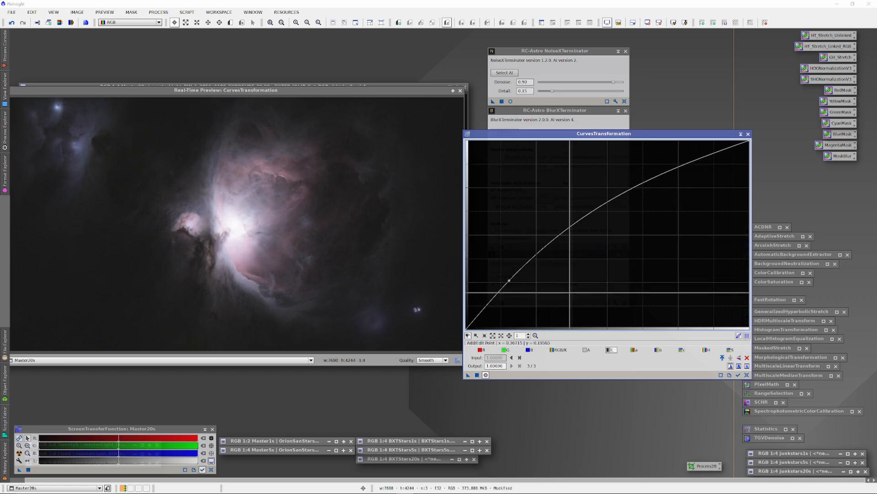
pyautogui.click(748, 375)
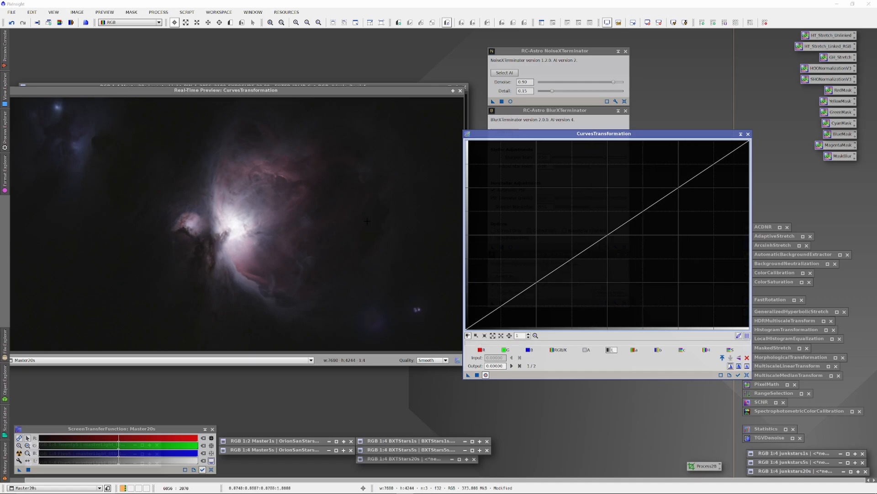
# Shape a gentle lightness curve for Master20s with points at about 0.24/0.35 and 0.64/0.69.
pyautogui.moveTo(701, 136); pyautogui.dragTo(669, 136)
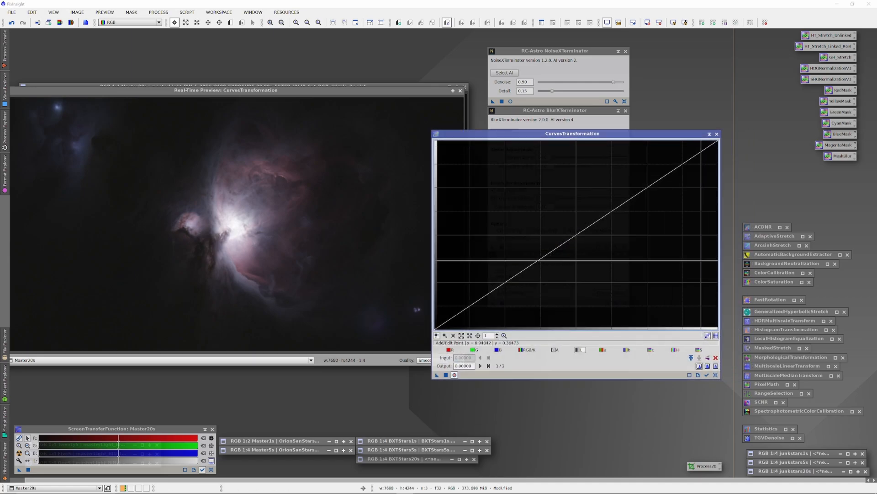
pyautogui.moveTo(514, 276); pyautogui.dragTo(502, 264)
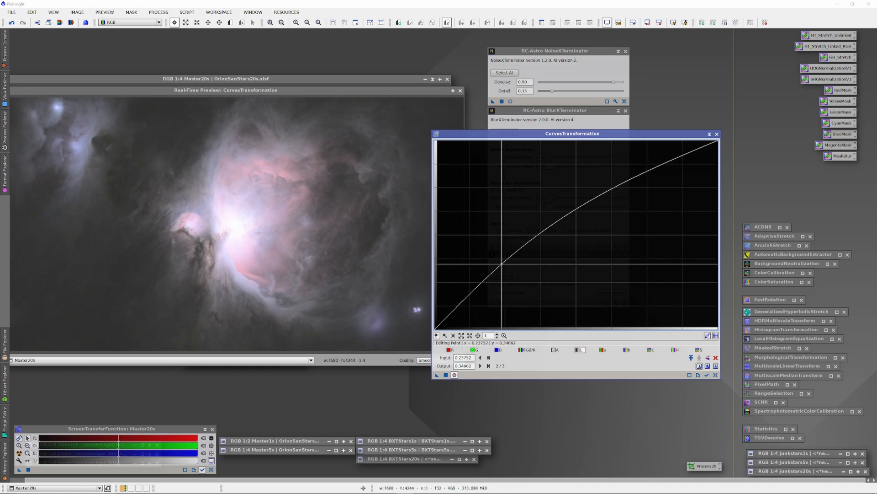
pyautogui.moveTo(613, 189); pyautogui.dragTo(615, 198)
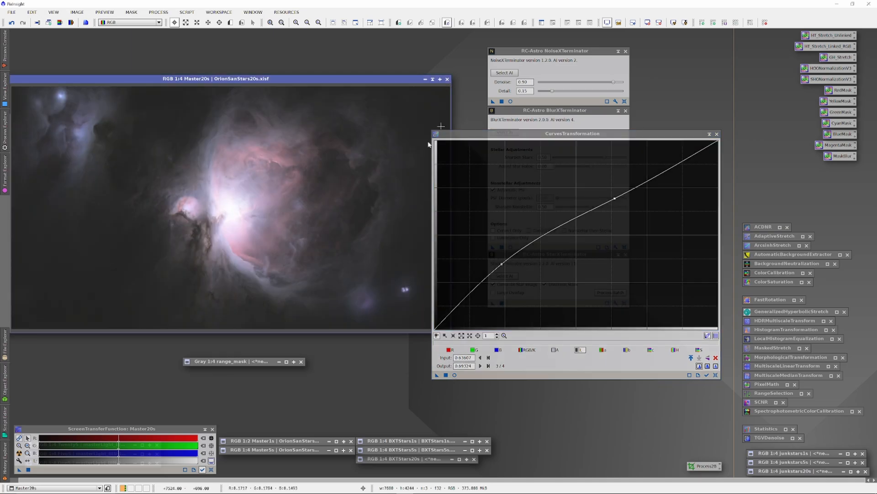
# Close the live preview, apply the lightness curve to Master20s and undo it to compare the brightness.
pyautogui.click(455, 375)
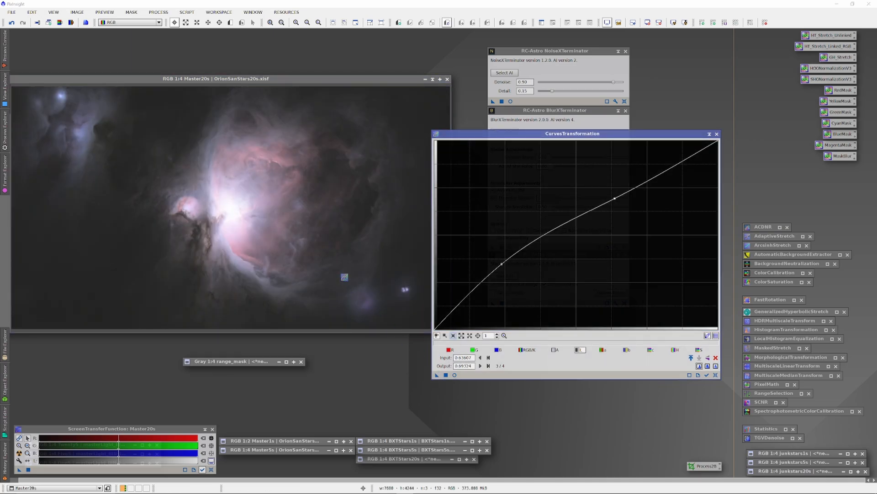
pyautogui.moveTo(344, 277); pyautogui.dragTo(344, 277)
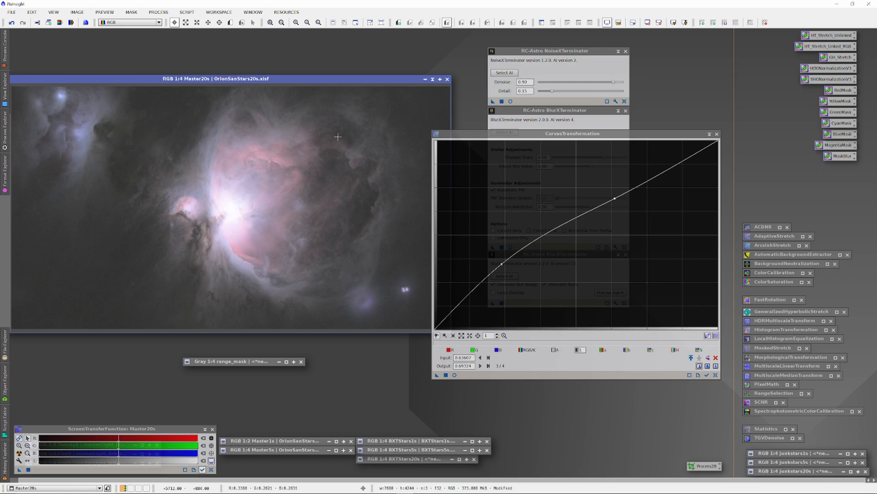
pyautogui.click(11, 23)
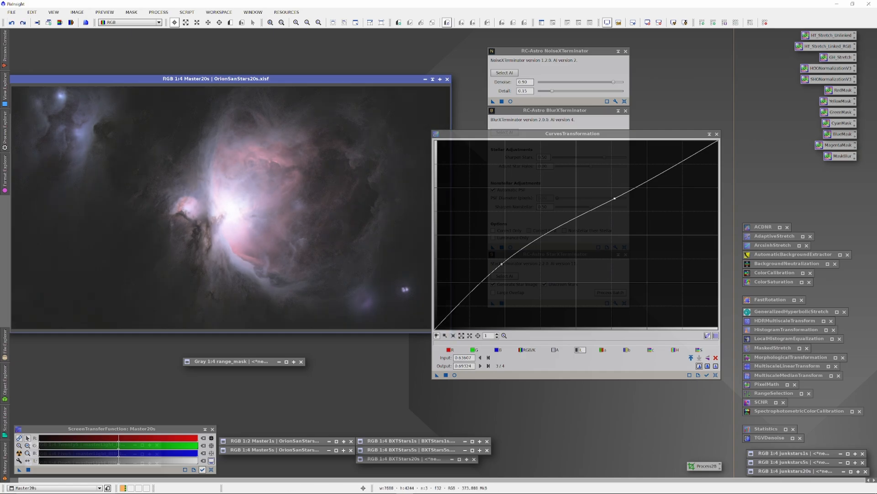
# Store the curve settings as a process icon on the workspace, and close the range mask and the CurvesTransformation window.
pyautogui.click(437, 375)
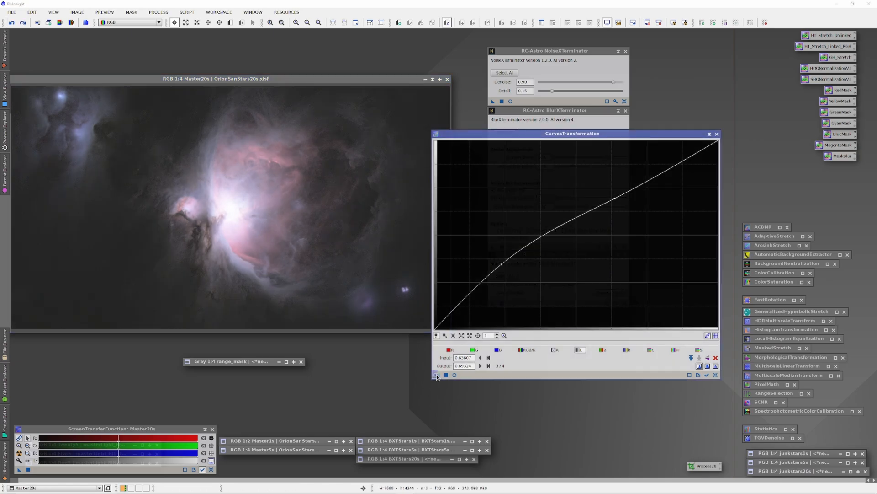
pyautogui.moveTo(84, 343); pyautogui.dragTo(85, 353)
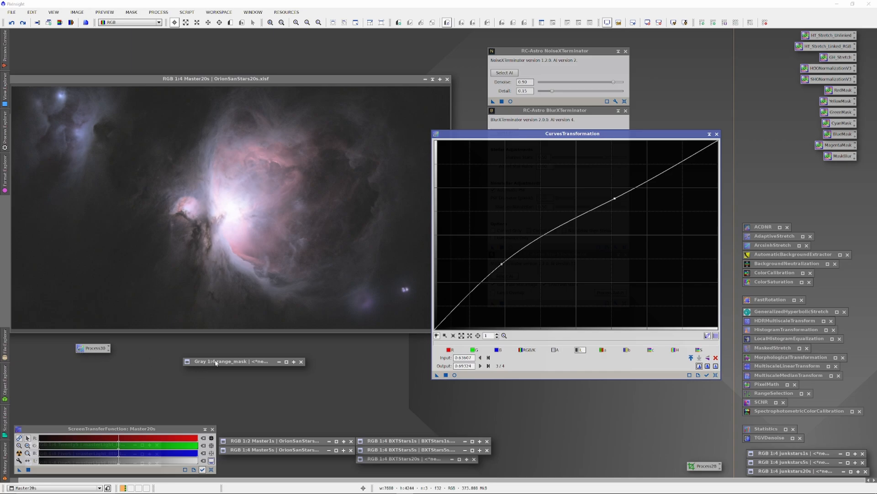
pyautogui.click(300, 362)
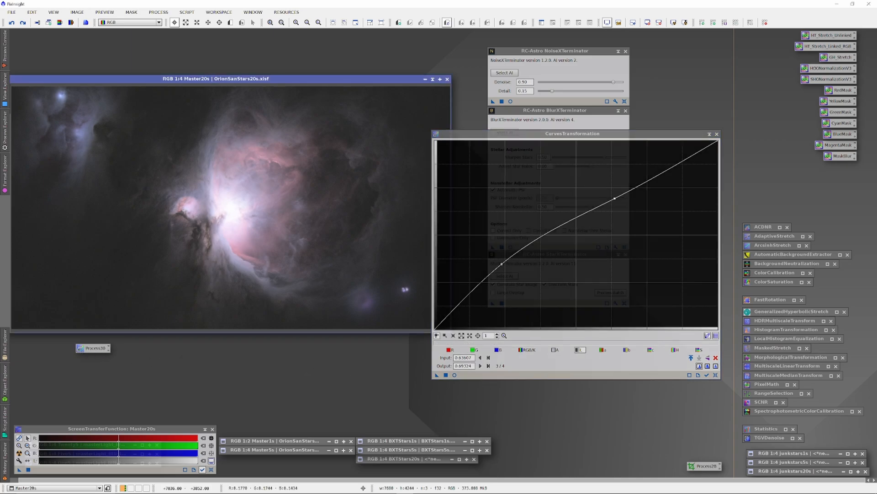
pyautogui.click(710, 134)
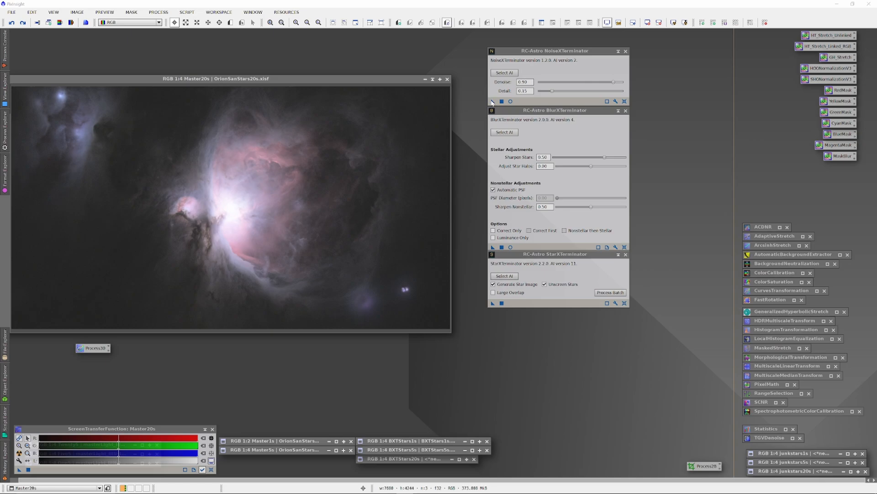
# Run NoiseXTerminator on Master20s with denoise 0.90 and detail 0.15.
pyautogui.click(76, 12)
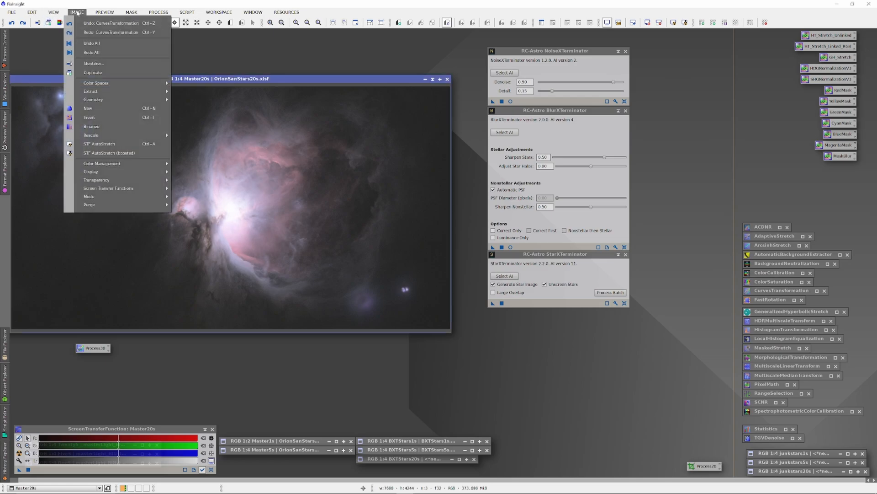
pyautogui.click(146, 4)
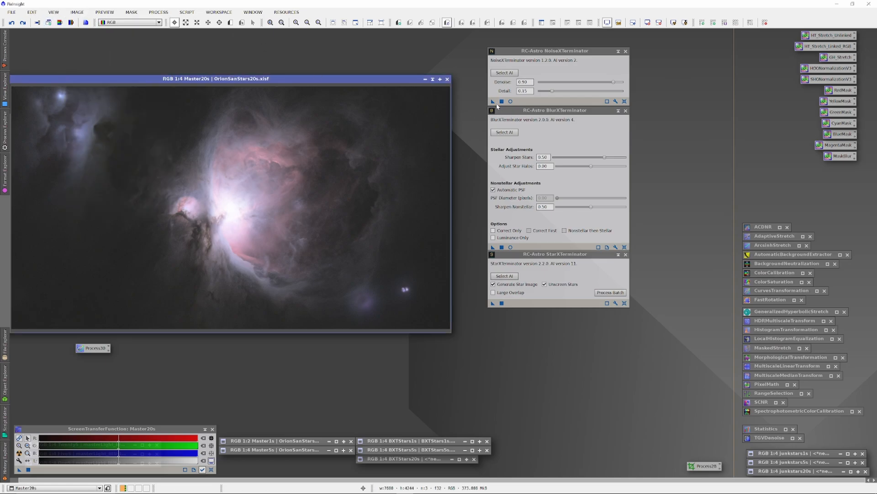
pyautogui.moveTo(494, 102); pyautogui.dragTo(402, 133)
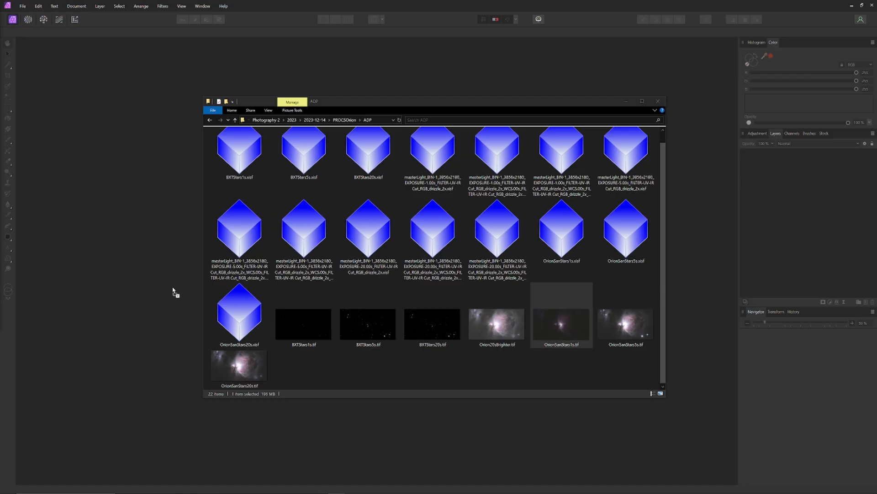
# Switch to Affinity Photo, open OrionSanStars1s.tif and rename its Background layer to Orion1sBG.
pyautogui.moveTo(173, 292); pyautogui.dragTo(411, 399)
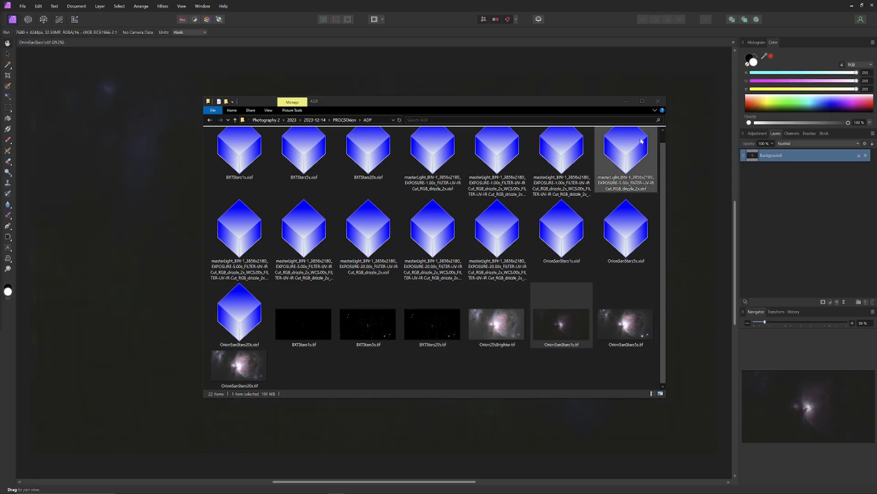
pyautogui.click(601, 74)
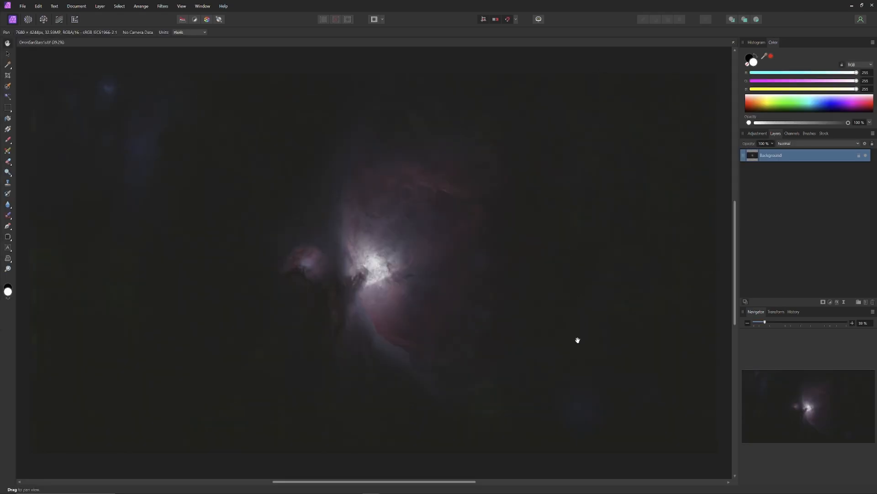
pyautogui.doubleClick(775, 157)
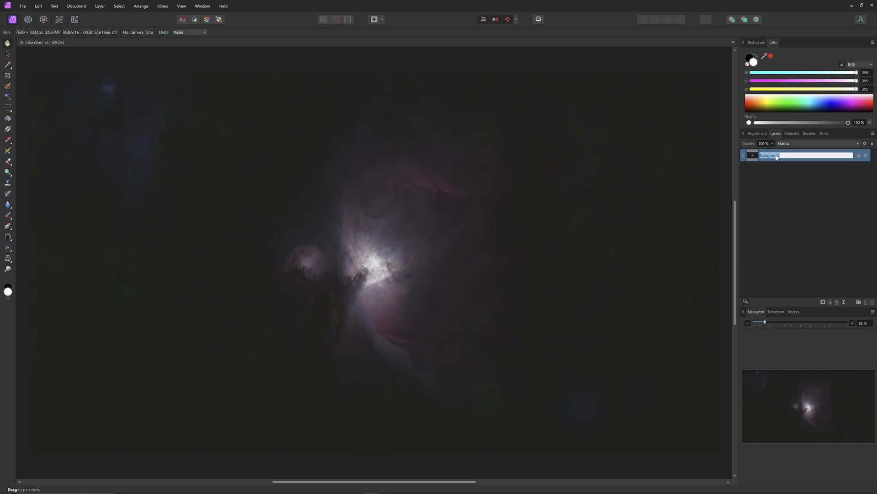
pyautogui.write('Orion1s')
pyautogui.press('Return')
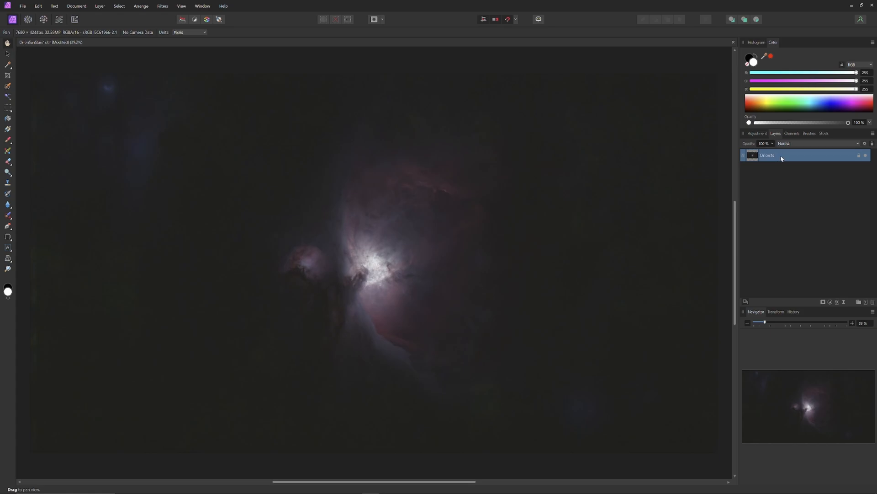
pyautogui.doubleClick(780, 158)
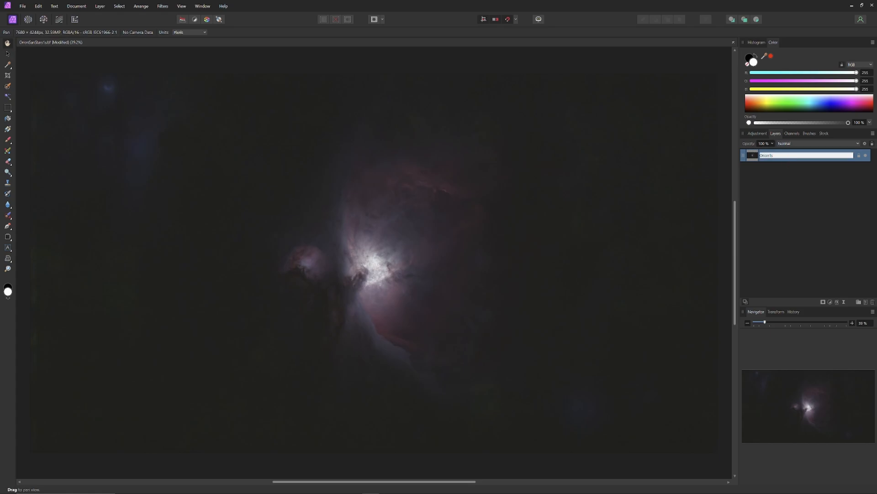
pyautogui.press('Return')
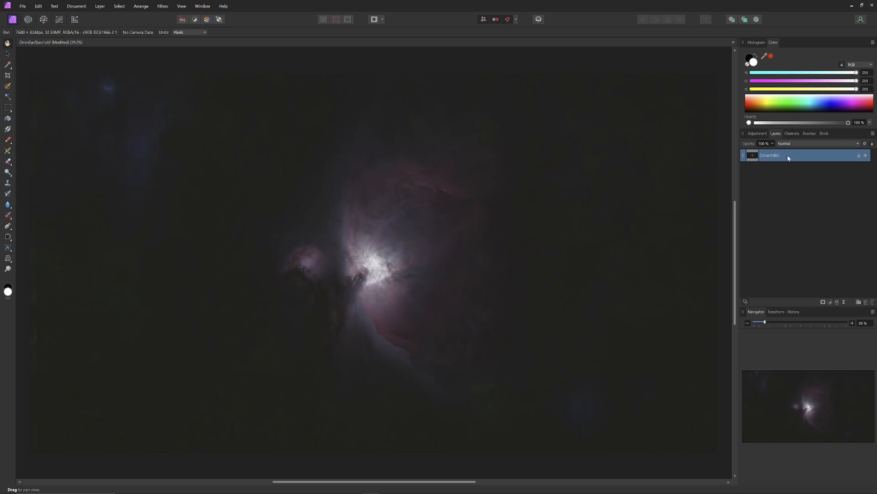
# Duplicate the Orion1sBG layer and hide the locked original beneath it.
pyautogui.rightClick(788, 158)
pyautogui.click(805, 230)
pyautogui.click(866, 169)
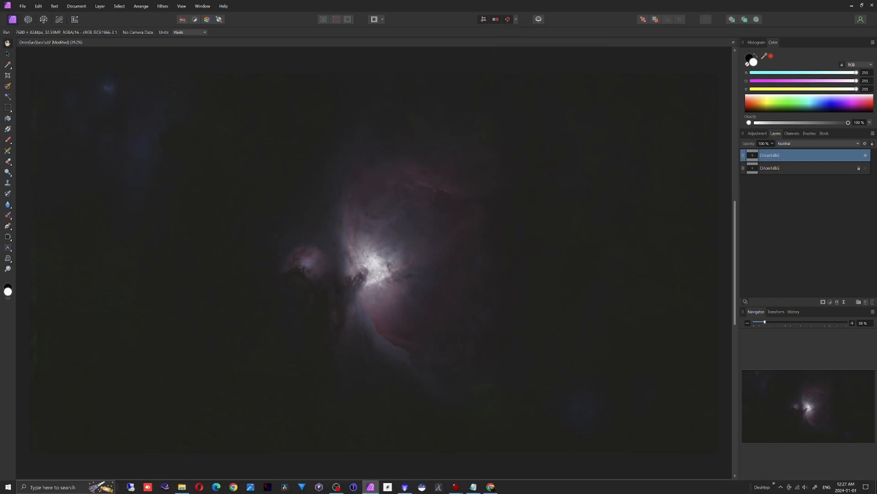
# Place OrionSanStars5s.tif as the uppermost layer and move it to align exactly with the canvas edges.
pyautogui.click(182, 488)
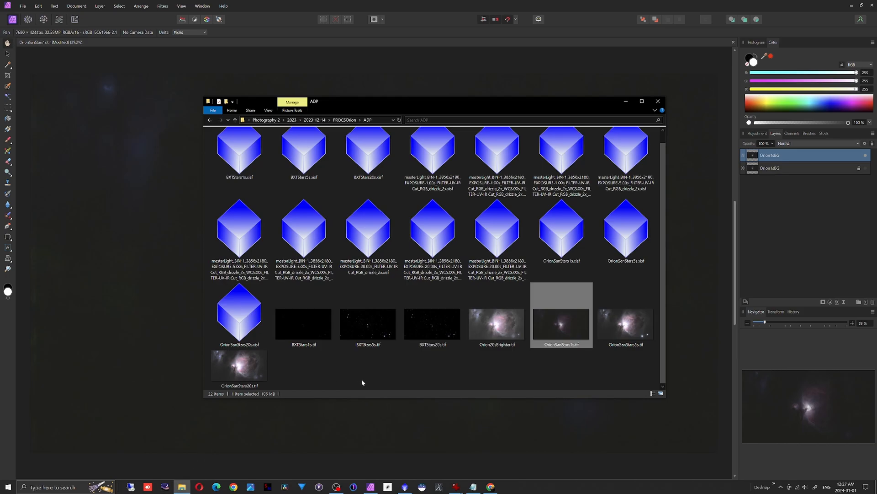
pyautogui.click(632, 331)
pyautogui.moveTo(633, 333); pyautogui.dragTo(166, 314)
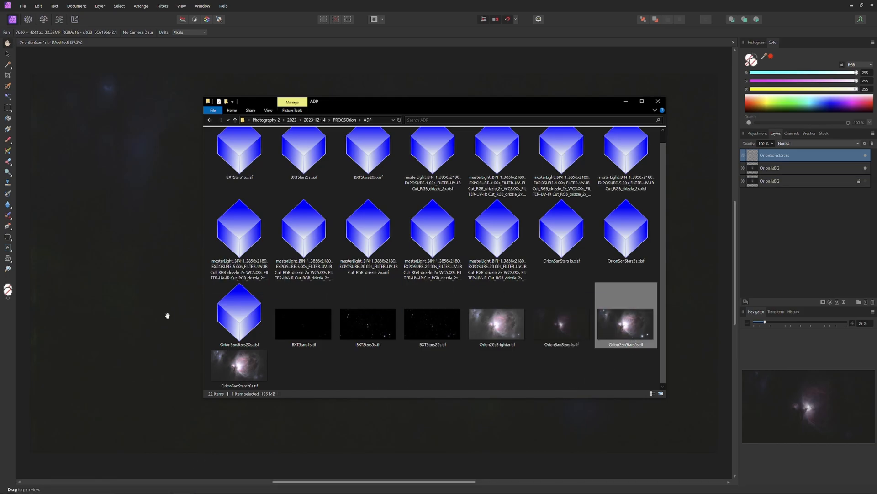
pyautogui.click(8, 54)
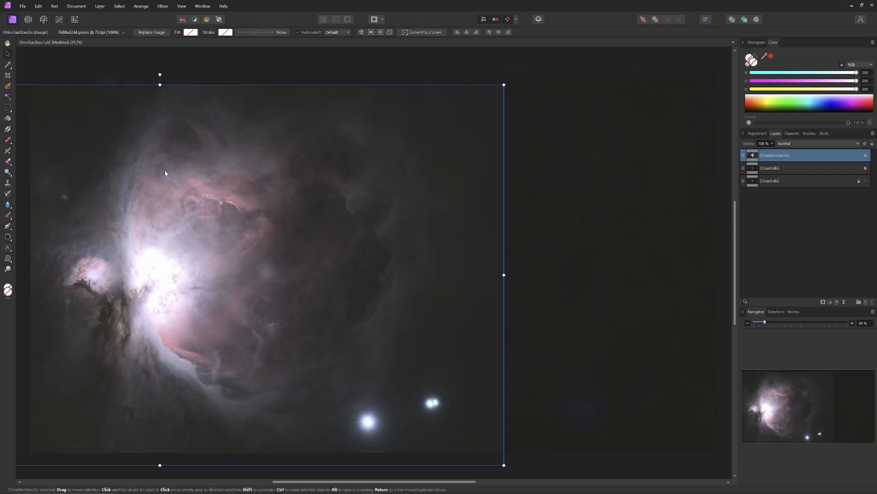
pyautogui.click(8, 44)
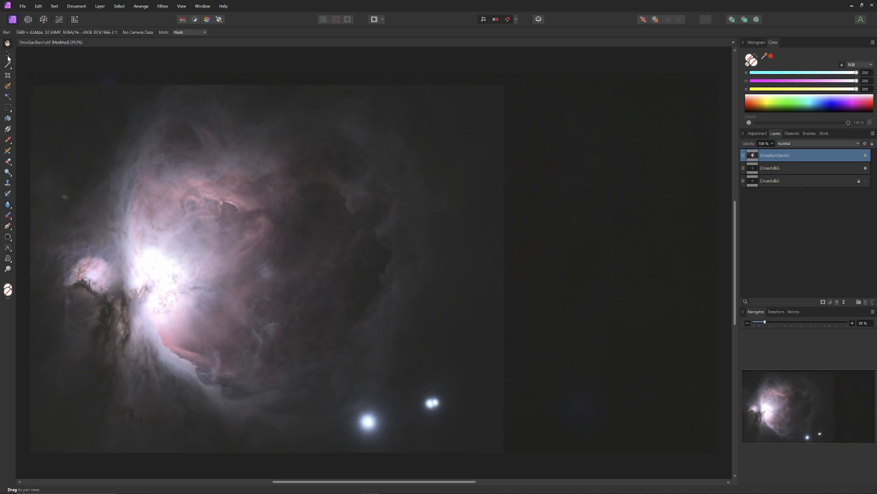
pyautogui.click(8, 55)
pyautogui.moveTo(149, 229); pyautogui.dragTo(360, 217)
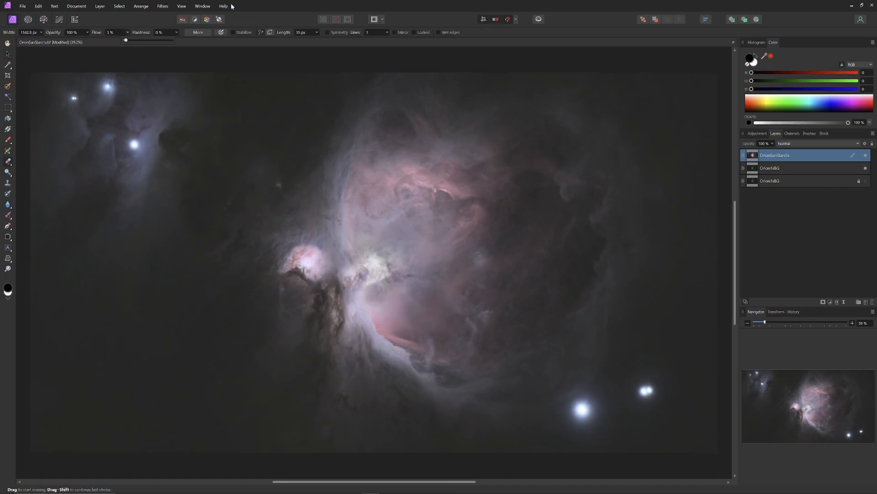
# Erase the overexposed core of the OrionSanStars5s layer with a soft eraser at 3% flow and 0% hardness, adjusting the brush size.
pyautogui.click(232, 6)
pyautogui.press('[')
pyautogui.press('[')
pyautogui.press('[')
pyautogui.press('[')
pyautogui.press('[')
pyautogui.press('[')
pyautogui.press('[')
pyautogui.press('[')
pyautogui.press(']')
pyautogui.press(']')
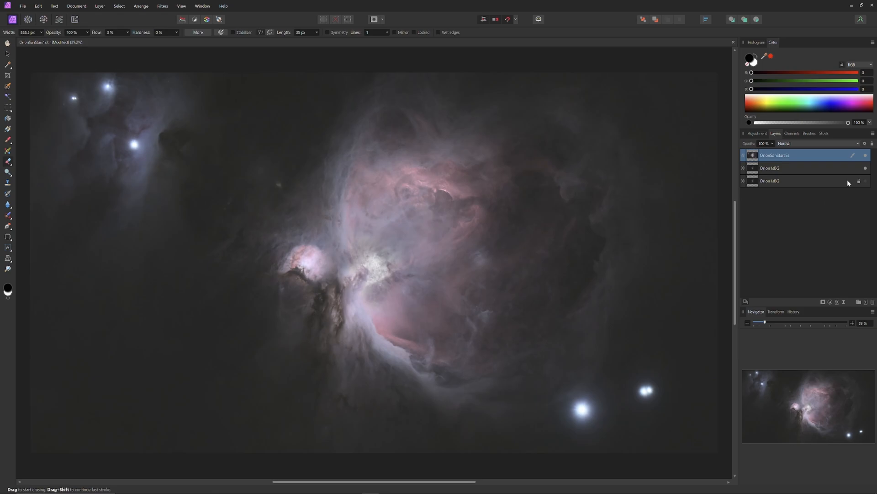
# Compare the image with and without the OrionSanStars5s layer and enlarge the eraser to about 1174 px for blending around the core.
pyautogui.click(866, 155)
pyautogui.click(865, 156)
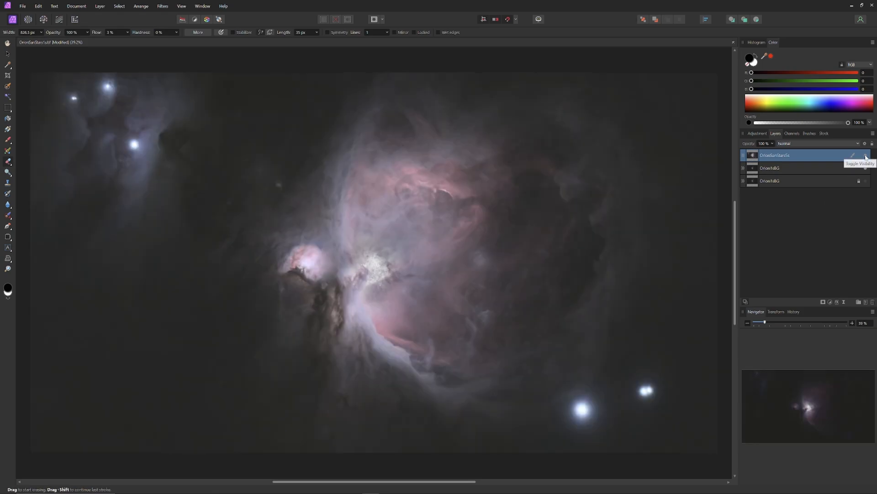
pyautogui.click(866, 155)
pyautogui.click(865, 155)
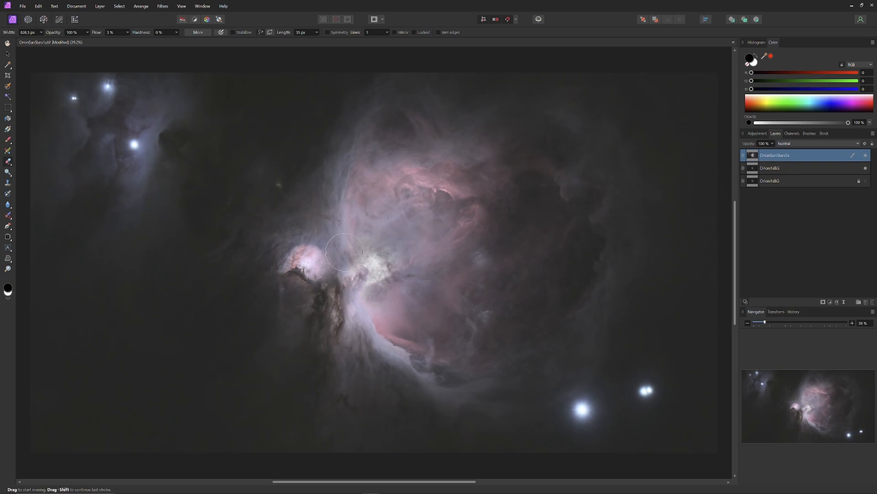
pyautogui.moveTo(163, 490)
pyautogui.click(866, 156)
pyautogui.click(867, 156)
pyautogui.press(']')
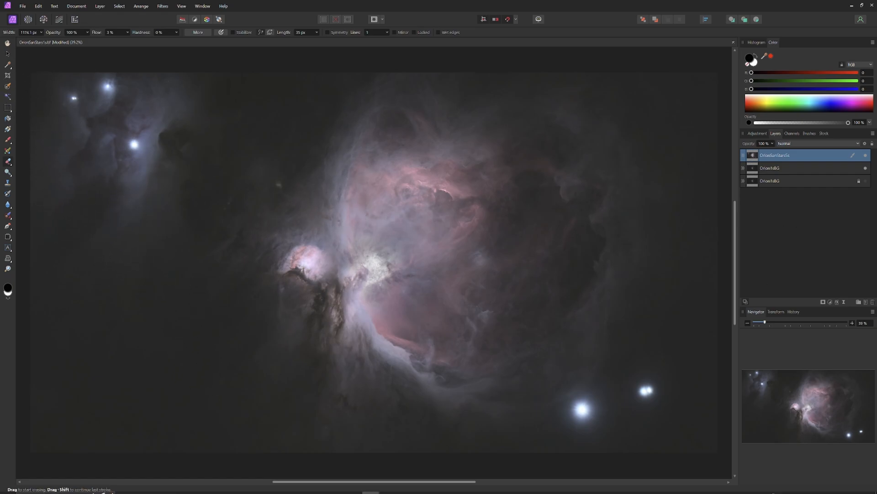
# Place OrionSanStars20s.tif as the uppermost layer and move it to align exactly with the canvas edges.
pyautogui.click(181, 487)
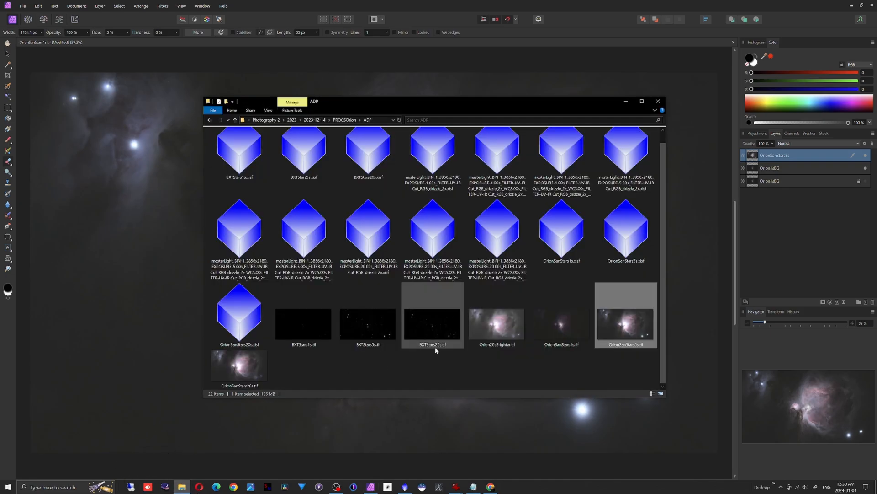
pyautogui.moveTo(239, 365); pyautogui.dragTo(31, 49)
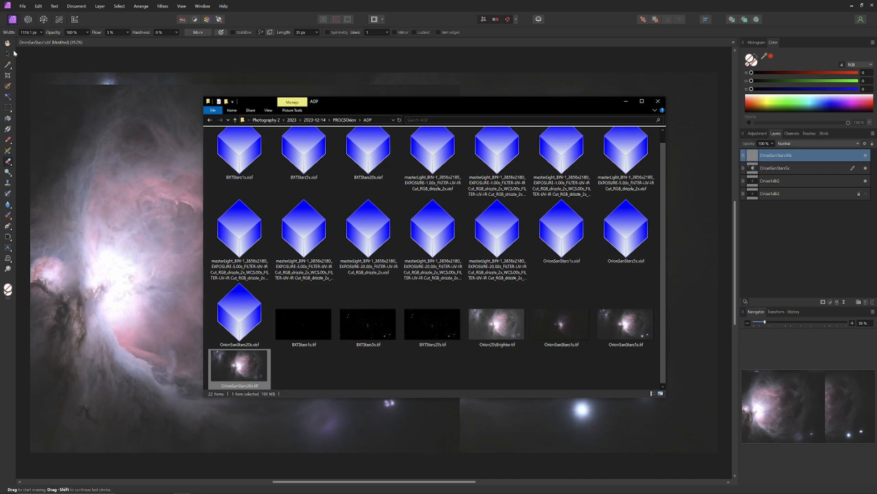
pyautogui.click(7, 54)
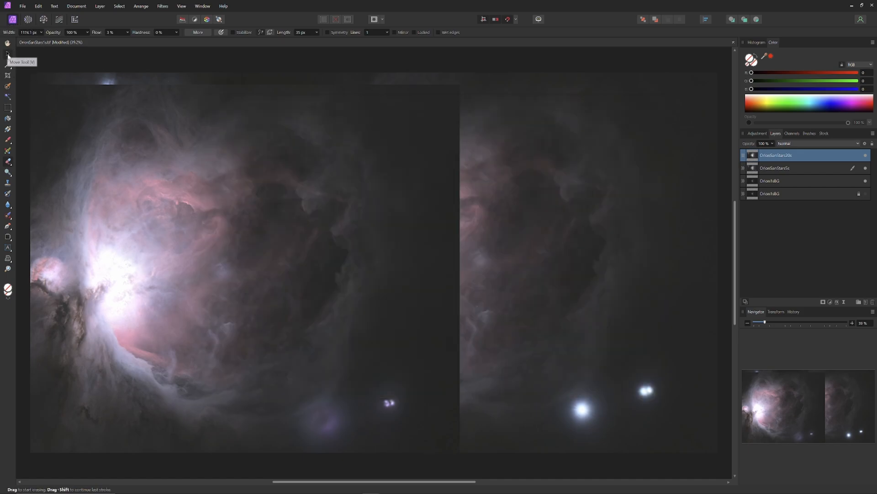
pyautogui.moveTo(199, 159); pyautogui.dragTo(383, 156)
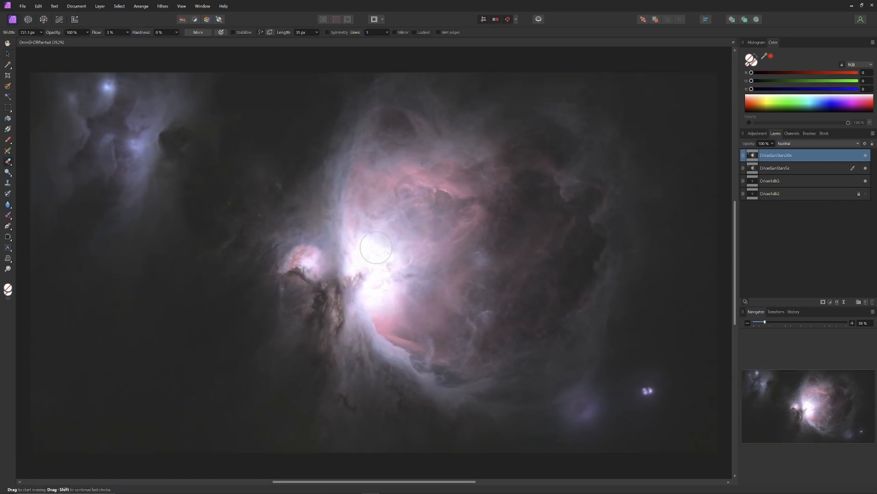
# Erase the blown-out core of the OrionSanStars20s layer with a larger soft eraser, raising its flow to 18%.
pyautogui.moveTo(376, 247)
pyautogui.mouseDown()
pyautogui.moveTo(392, 282)
pyautogui.moveTo(362, 299)
pyautogui.moveTo(362, 242)
pyautogui.moveTo(364, 260)
pyautogui.mouseUp()
pyautogui.press(']')
pyautogui.press(']')
pyautogui.press(']')
pyautogui.press(']')
pyautogui.press(']')
pyautogui.click(381, 247)
pyautogui.click(128, 33)
pyautogui.moveTo(130, 41); pyautogui.dragTo(137, 41)
pyautogui.moveTo(375, 239)
pyautogui.mouseDown()
pyautogui.moveTo(462, 206)
pyautogui.moveTo(482, 259)
pyautogui.mouseUp()
# Refine the erased transition around the nebula's core with progressively smaller eraser sizes at 18% flow.
pyautogui.press('[')
pyautogui.press('[')
pyautogui.press('[')
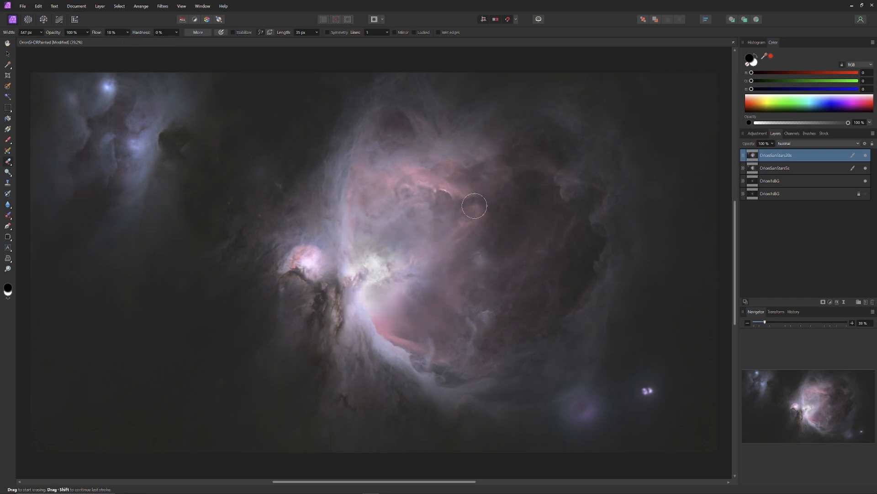
pyautogui.press(']')
pyautogui.press('[')
pyautogui.press('[')
pyautogui.press('[')
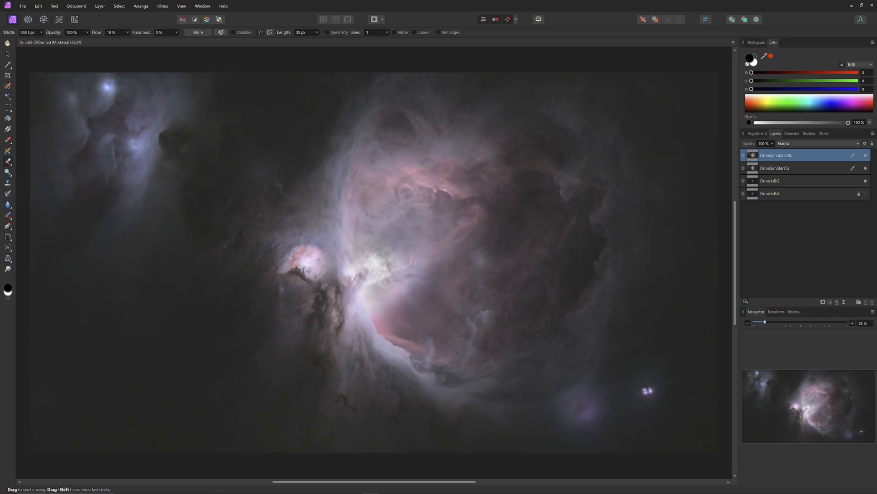
# Add a default Vibrance adjustment to the OrionSanStars5s layer and slightly raise its vibrance and saturation.
pyautogui.click(764, 134)
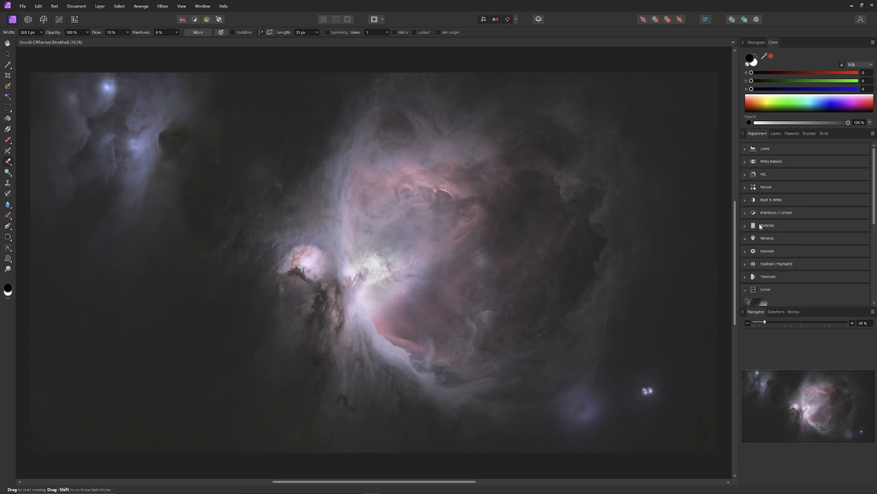
pyautogui.click(767, 237)
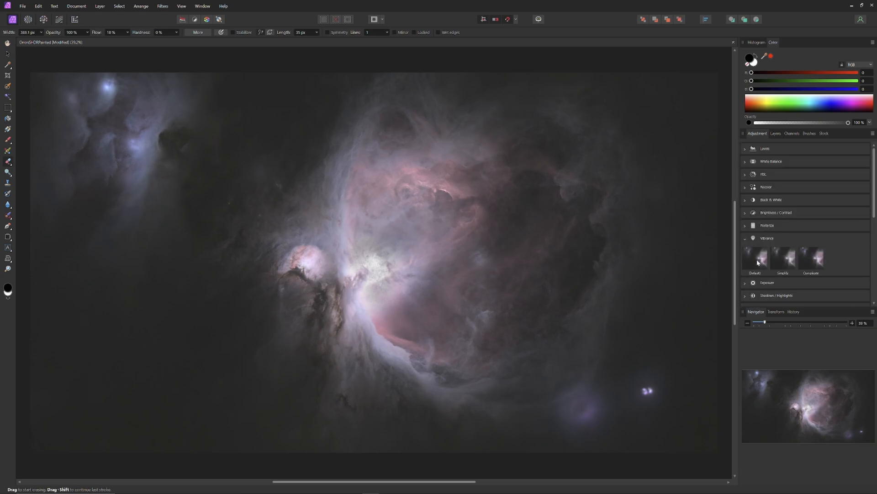
pyautogui.click(755, 258)
pyautogui.click(777, 134)
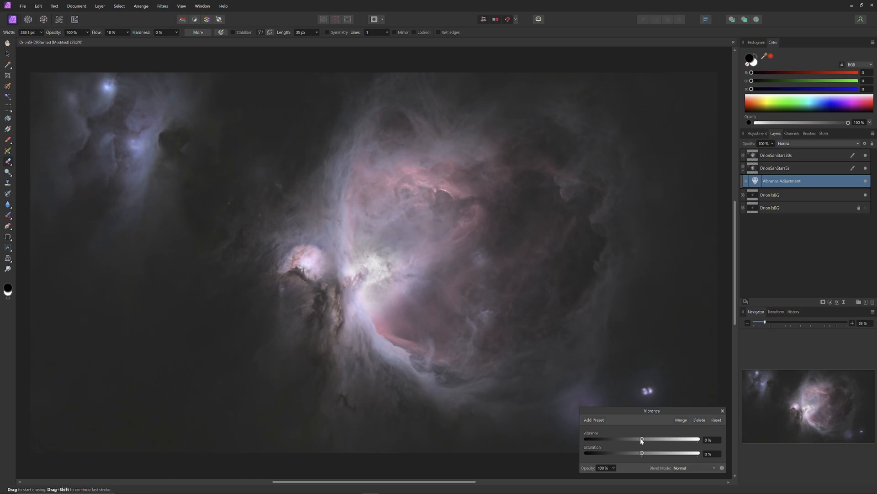
pyautogui.moveTo(642, 440)
pyautogui.mouseDown()
pyautogui.moveTo(677, 440)
pyautogui.moveTo(649, 454)
pyautogui.mouseUp()
pyautogui.click(723, 410)
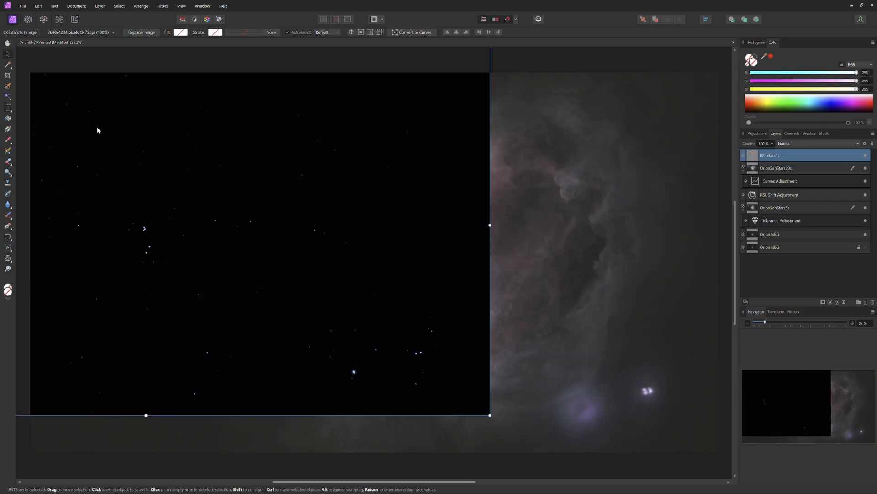
# Align the BXTStars1s layer exactly with the canvas edges and set its blend mode to Screen.
pyautogui.moveTo(91, 121); pyautogui.dragTo(319, 158)
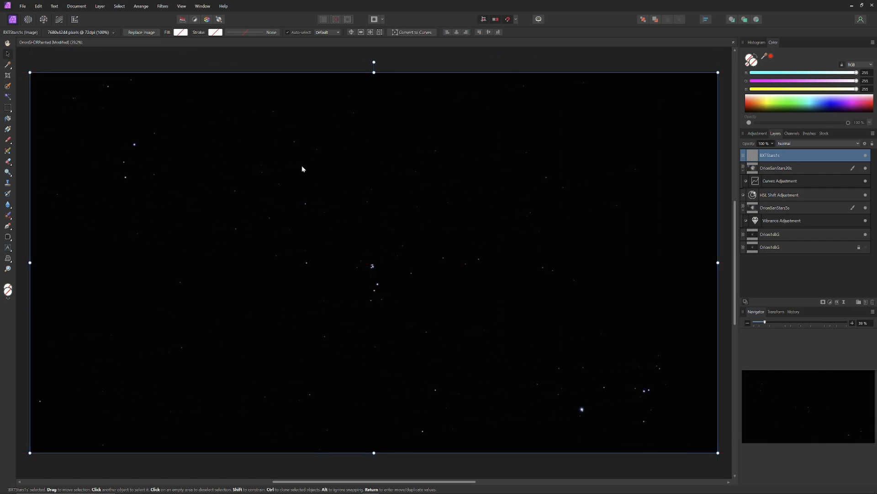
pyautogui.click(813, 144)
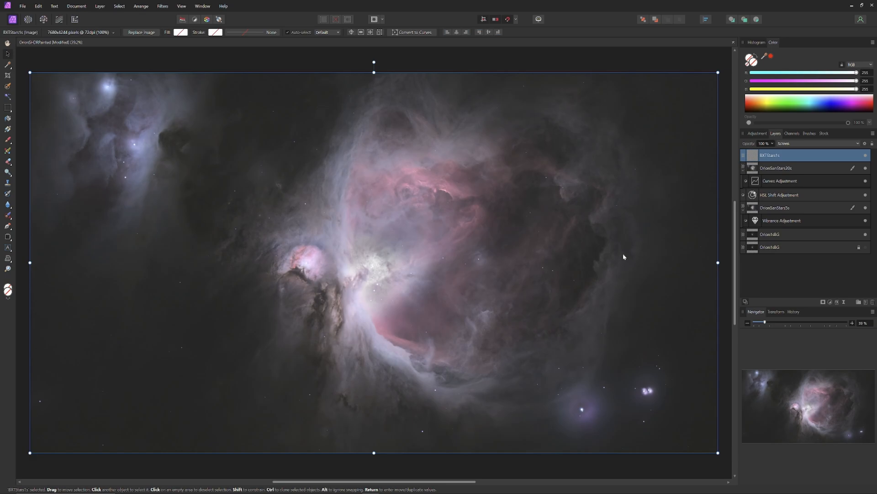
pyautogui.scroll(4, 376, 271)
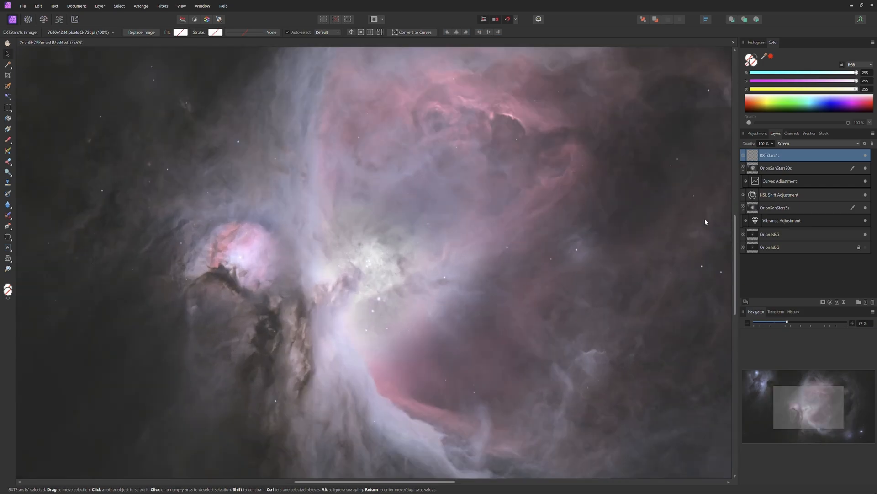
# Add a default Brightness / Contrast adjustment to the BXTStars1s layer with brightness about 68% and contrast about 95%.
pyautogui.click(757, 133)
pyautogui.click(745, 289)
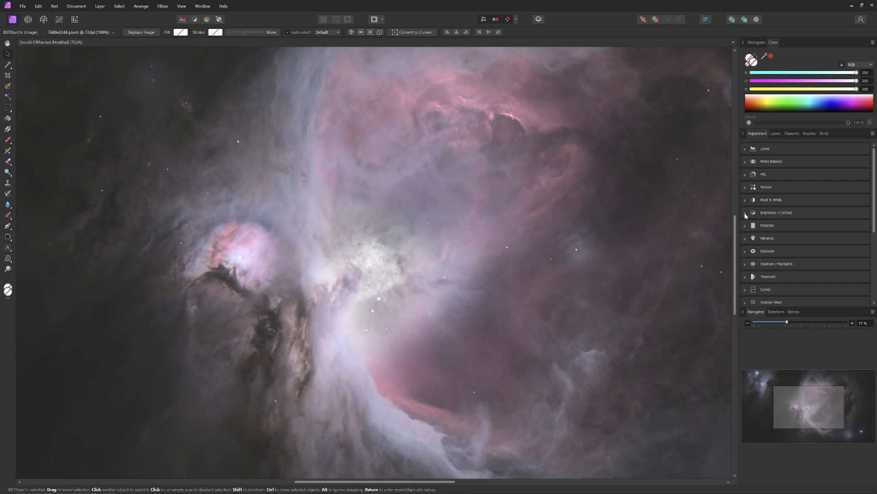
pyautogui.click(745, 213)
pyautogui.click(750, 233)
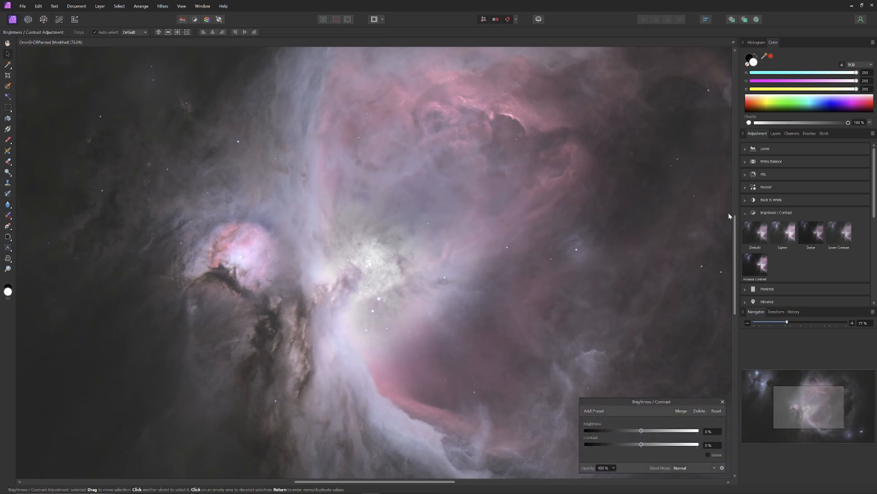
pyautogui.click(776, 133)
pyautogui.moveTo(660, 435); pyautogui.dragTo(693, 446)
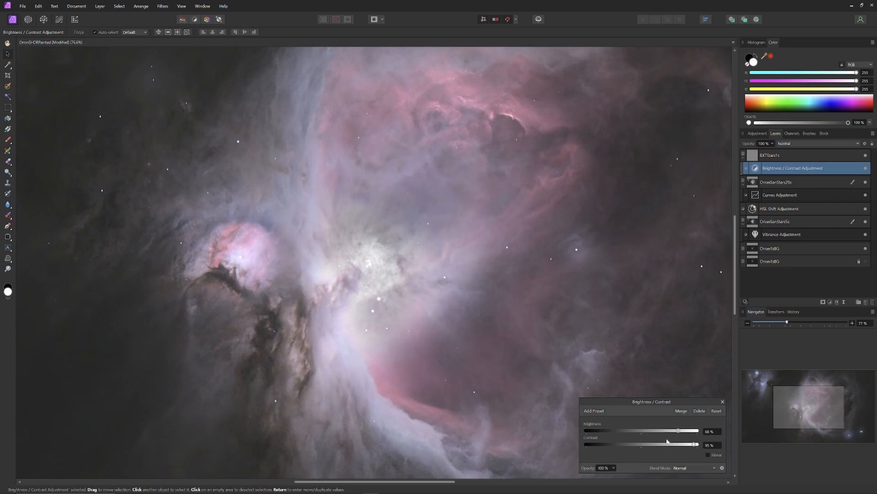
# Reset the brightness and contrast of the BXTStars1s adjustment and raise its brightness moderately.
pyautogui.doubleClick(679, 431)
pyautogui.doubleClick(691, 444)
pyautogui.moveTo(639, 430); pyautogui.dragTo(664, 434)
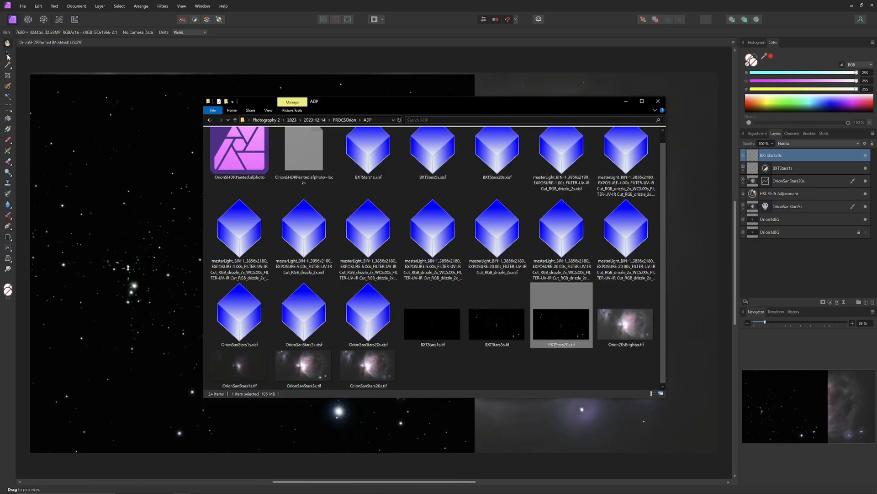
# Align the BXTStars20s layer exactly with the canvas edges and set its blend mode to Screen.
pyautogui.click(7, 54)
pyautogui.moveTo(91, 155); pyautogui.dragTo(334, 155)
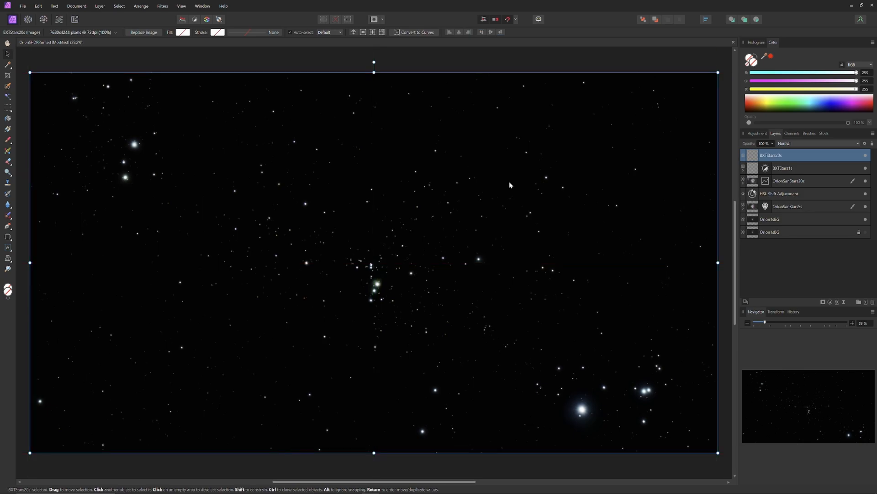
pyautogui.click(818, 143)
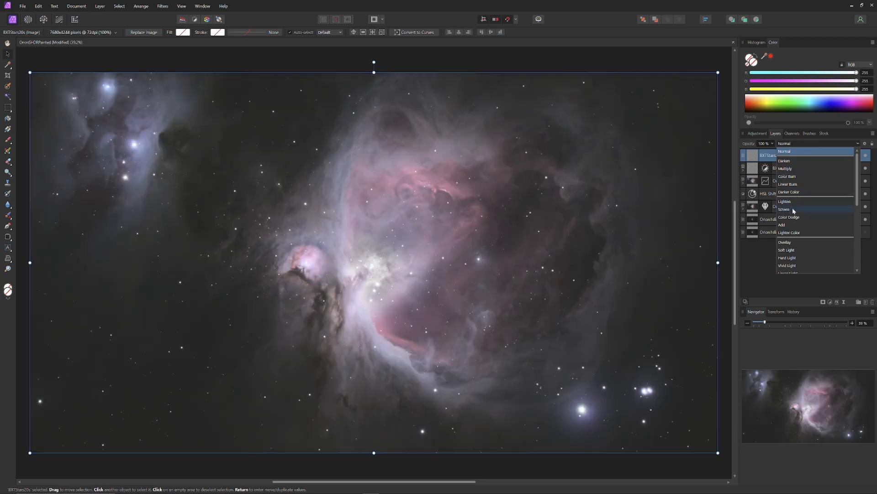
pyautogui.click(794, 211)
# Save the OrionSHDRPainted document.
pyautogui.scroll(2, 377, 284)
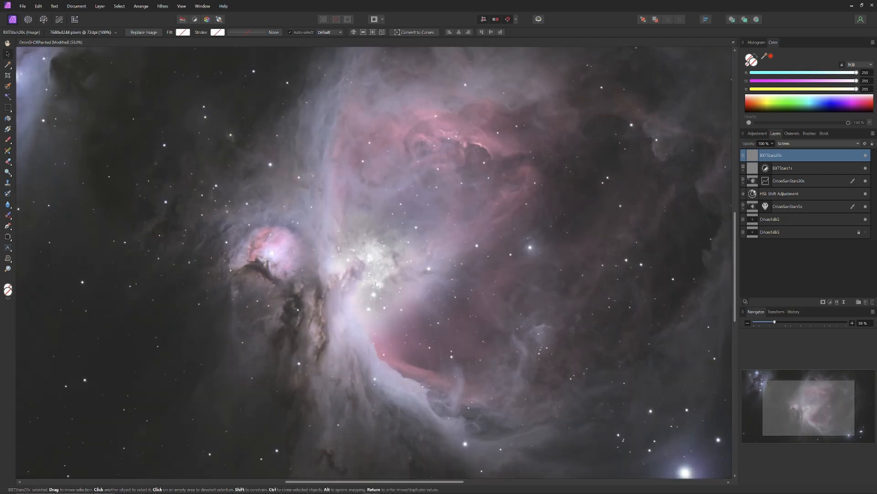
pyautogui.scroll(1, 376, 284)
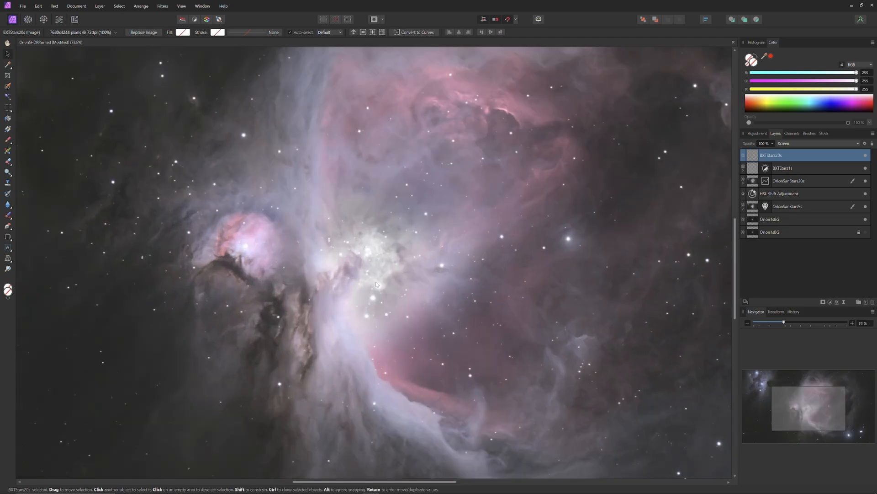
pyautogui.click(22, 6)
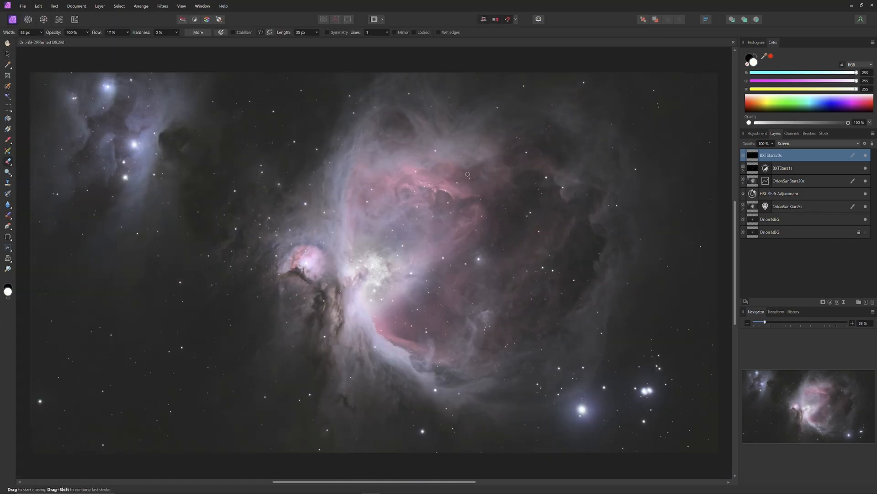
# Enlarge the soft eraser and erase over the nebula's bright core on the BXTStars20s layer.
pyautogui.press(']')
pyautogui.press(']')
pyautogui.press(']')
pyautogui.press(']')
pyautogui.press(']')
pyautogui.press(']')
pyautogui.press(']')
pyautogui.press(']')
pyautogui.press(']')
pyautogui.press(']')
pyautogui.press(']')
pyautogui.press(']')
pyautogui.press(']')
pyautogui.press(']')
pyautogui.press(']')
pyautogui.press(']')
pyautogui.press(']')
pyautogui.press(']')
pyautogui.press(']')
pyautogui.press(']')
pyautogui.press(']')
pyautogui.press(']')
pyautogui.press(']')
pyautogui.moveTo(355, 230)
pyautogui.mouseDown()
pyautogui.moveTo(395, 233)
pyautogui.moveTo(434, 256)
pyautogui.moveTo(407, 308)
pyautogui.moveTo(380, 323)
pyautogui.mouseUp()
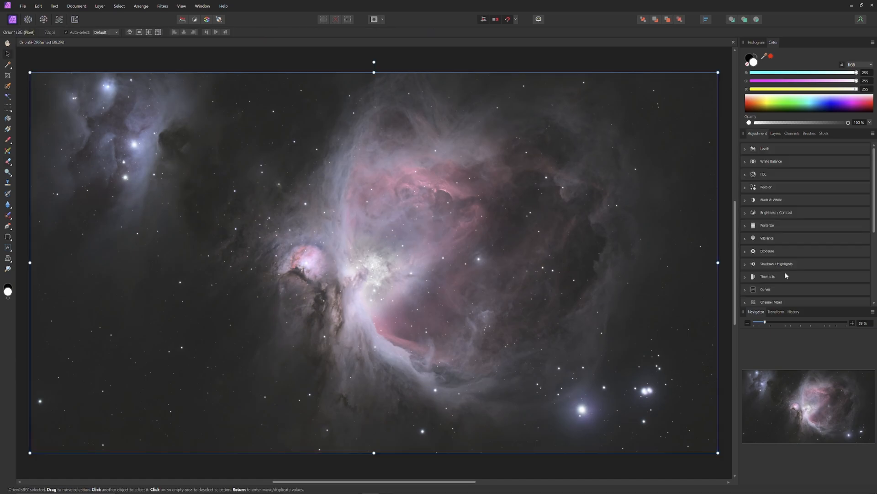
# Add a default Brightness / Contrast adjustment to the visible Orion1sBG layer with brightness 28% and contrast 42%.
pyautogui.click(776, 212)
pyautogui.click(755, 232)
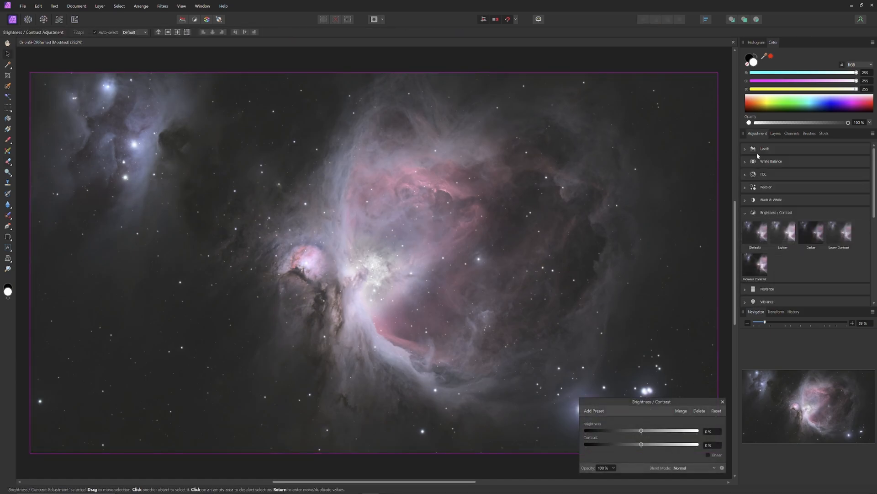
pyautogui.click(775, 133)
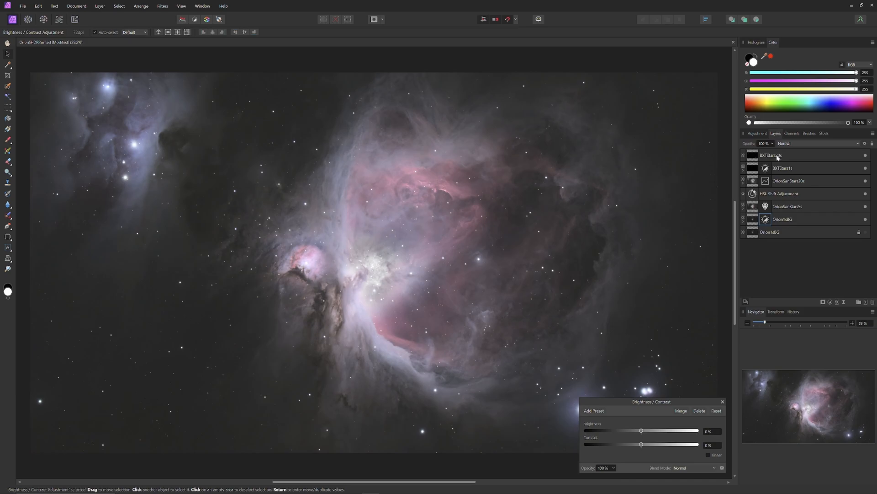
pyautogui.click(743, 222)
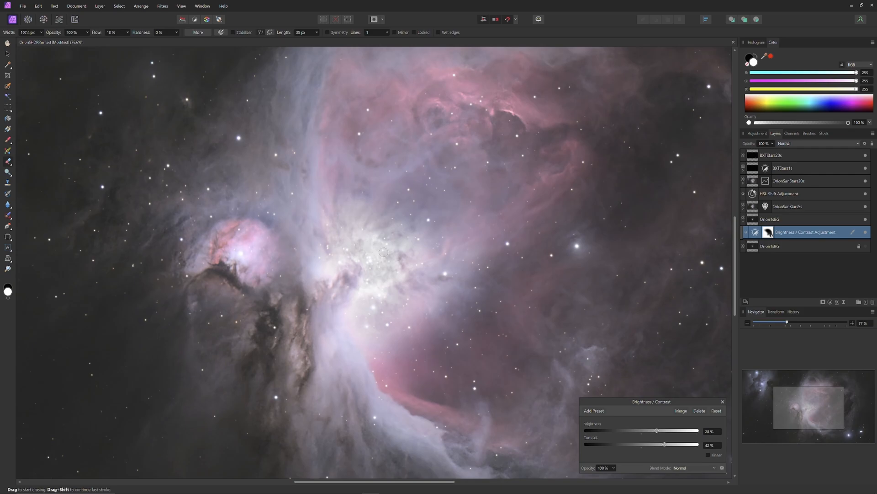
# Erase the Orion1sBG layer's Brightness / Contrast adjustment over the brightest part of the core and check the whole image.
pyautogui.moveTo(378, 280); pyautogui.dragTo(365, 287)
pyautogui.click(7, 43)
pyautogui.hotkey('ctrl', '0')
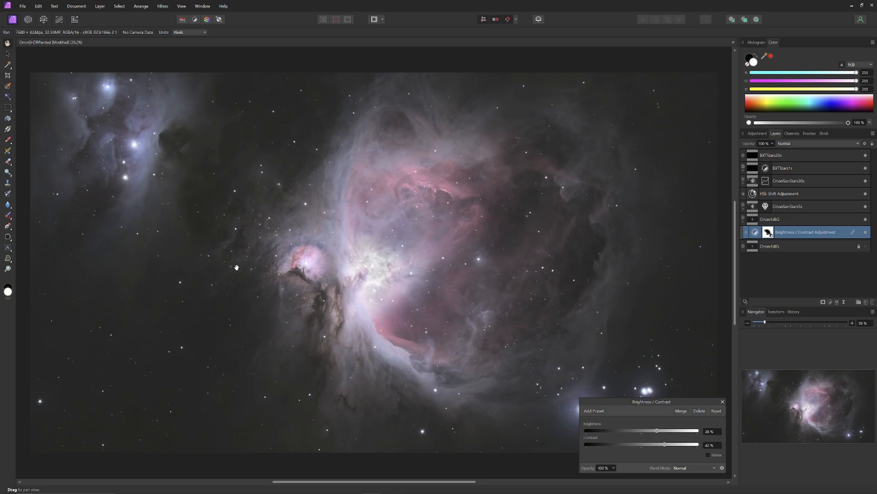
pyautogui.scroll(3, 364, 284)
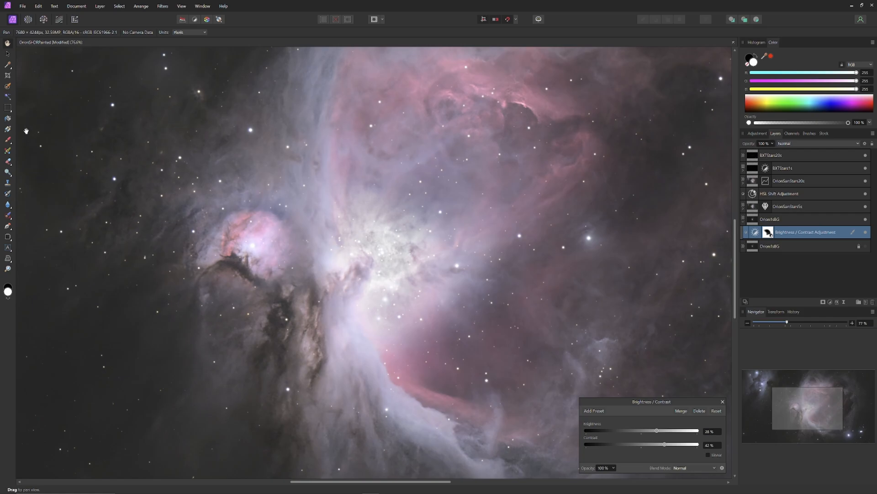
# Extend the erased area of the Brightness / Contrast adjustment from the core outward, using an eraser about 107 px wide at 10% flow.
pyautogui.click(8, 161)
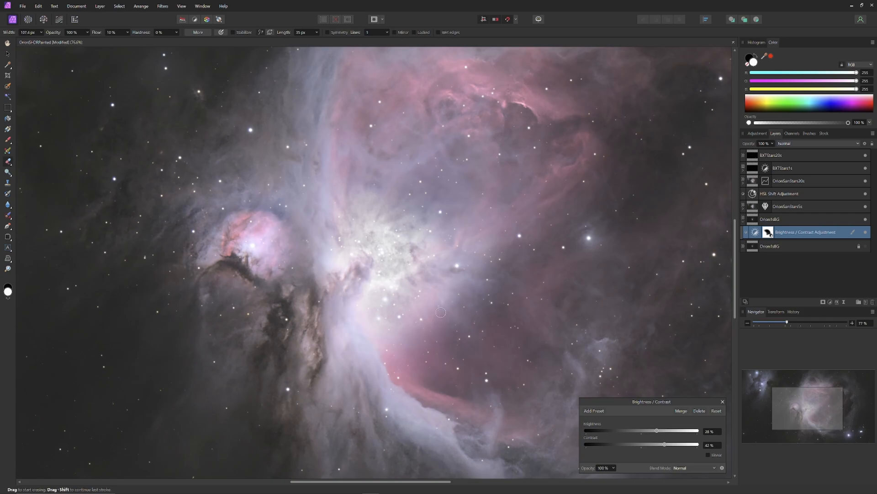
pyautogui.moveTo(391, 287); pyautogui.dragTo(388, 288)
pyautogui.moveTo(392, 288); pyautogui.dragTo(499, 284)
pyautogui.moveTo(484, 263); pyautogui.dragTo(541, 229)
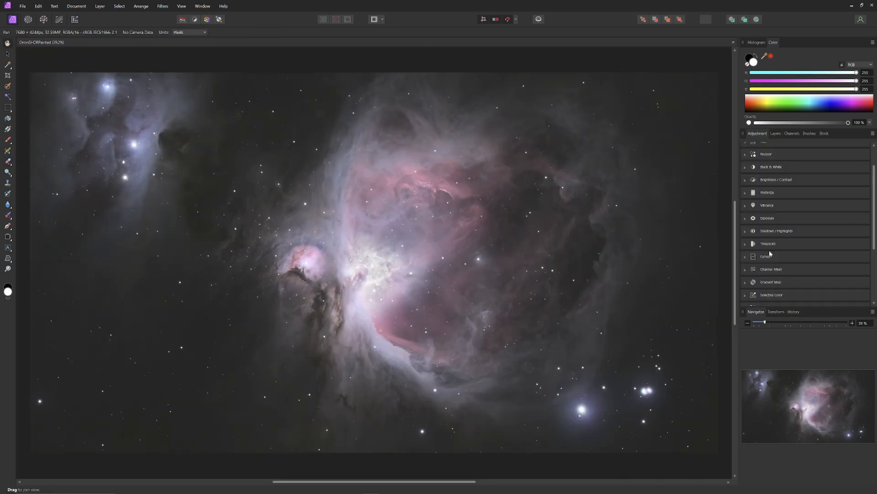
pyautogui.scroll(3, 770, 252)
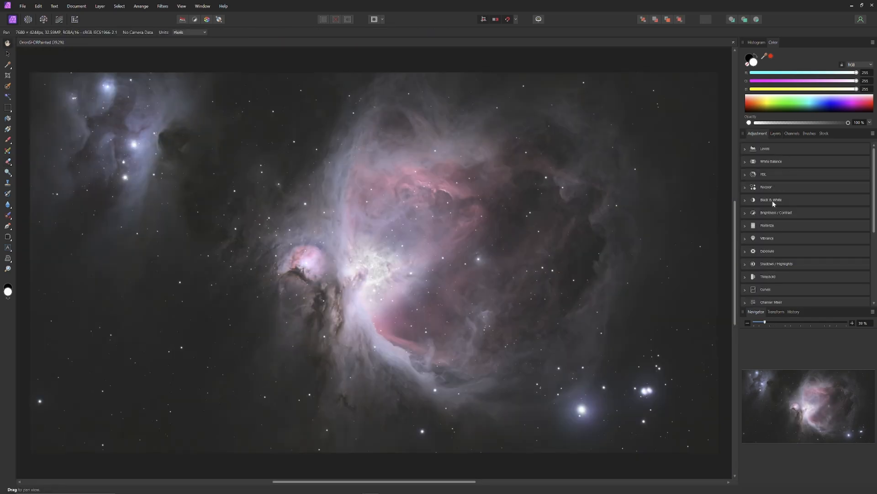
# Add a default Vibrance adjustment to the Orion1sBG layer, try its vibrance setting and moderately raise its saturation.
pyautogui.click(770, 237)
pyautogui.click(762, 255)
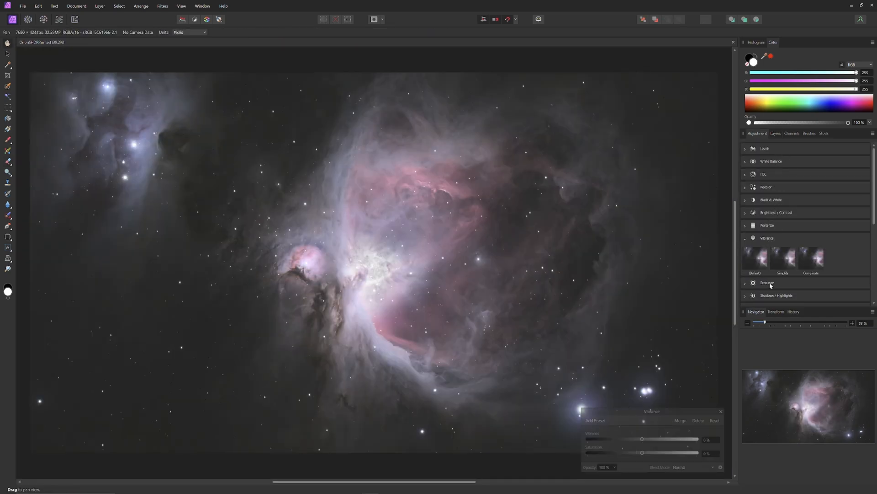
pyautogui.click(776, 135)
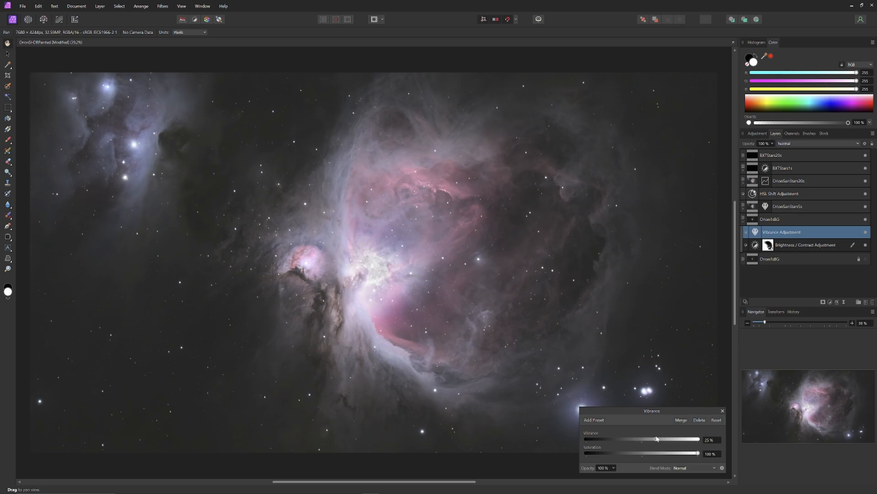
pyautogui.moveTo(656, 439); pyautogui.dragTo(657, 439)
pyautogui.doubleClick(657, 440)
pyautogui.moveTo(698, 454); pyautogui.dragTo(659, 454)
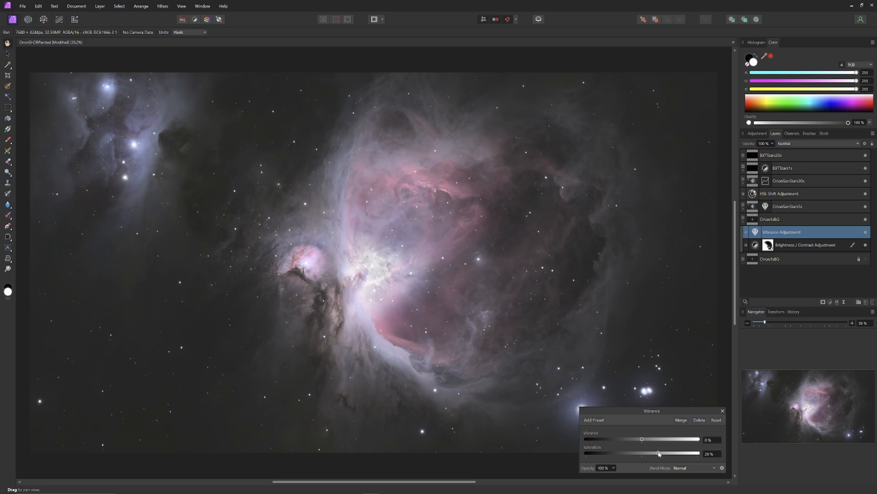
pyautogui.click(723, 410)
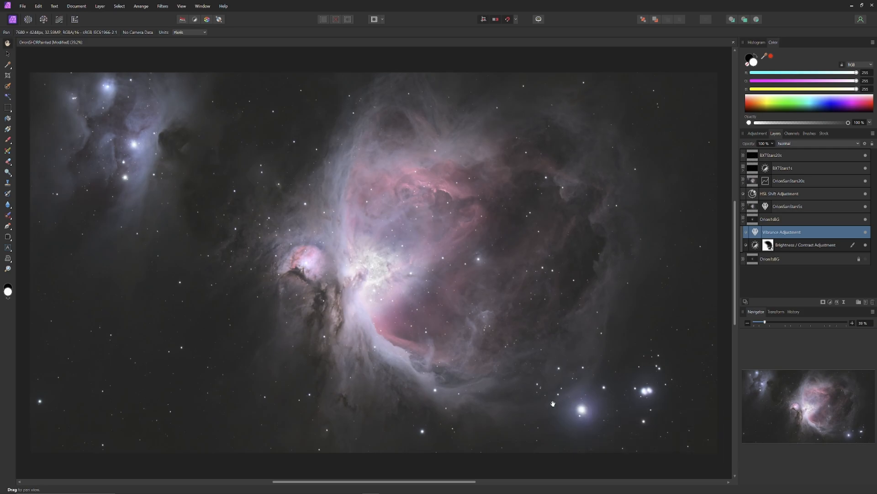
# Add an HSL adjustment and nest it inside the Orion1sBG layer above its Vibrance adjustment.
pyautogui.click(757, 134)
pyautogui.click(775, 176)
pyautogui.click(759, 195)
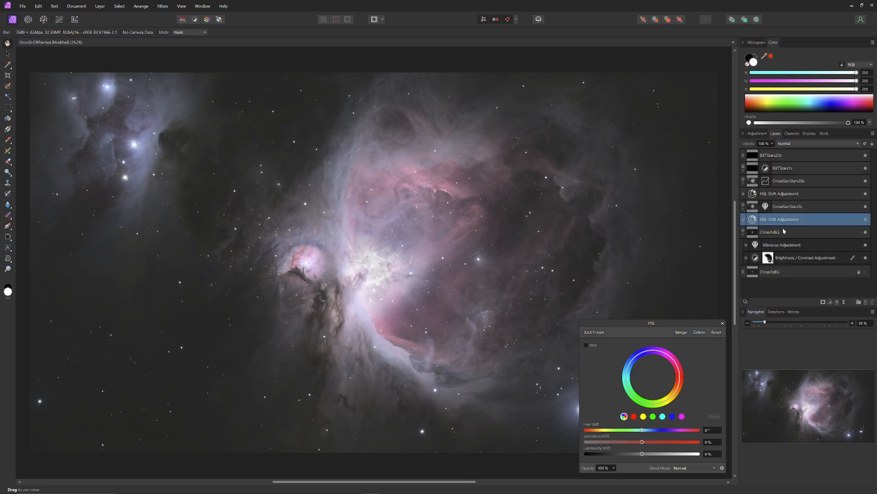
pyautogui.moveTo(786, 219); pyautogui.dragTo(785, 247)
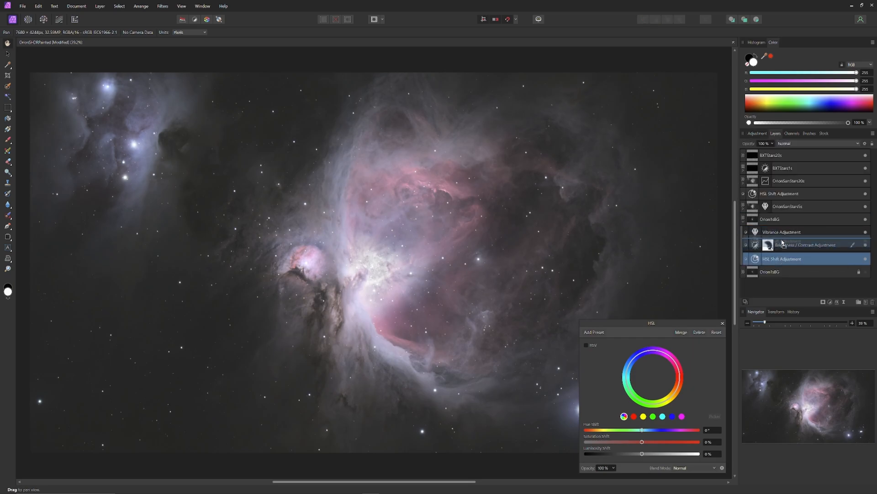
pyautogui.moveTo(777, 245); pyautogui.dragTo(777, 232)
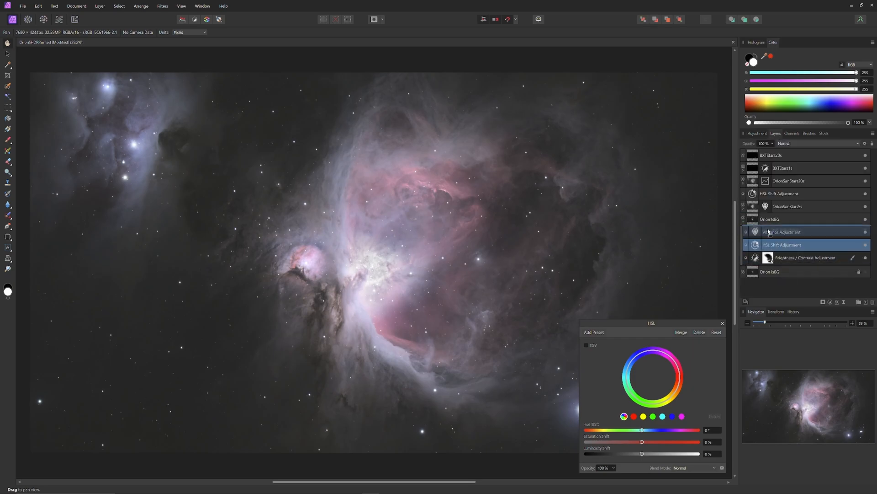
# Try hue shifts on the nested HSL adjustment, switch to its magenta colour range and close its settings.
pyautogui.moveTo(643, 431)
pyautogui.mouseDown()
pyautogui.moveTo(668, 429)
pyautogui.moveTo(638, 431)
pyautogui.mouseUp()
pyautogui.doubleClick(652, 432)
pyautogui.click(682, 417)
pyautogui.click(722, 323)
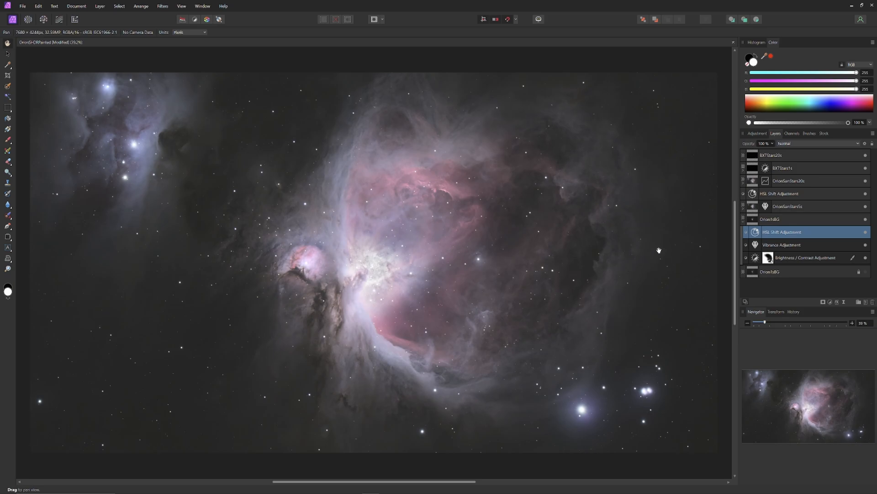
# Erase the Orion1sBG layer's Brightness / Contrast adjustment over the dark area beside the nebula, using an enlarged soft eraser at 10% flow.
pyautogui.click(803, 259)
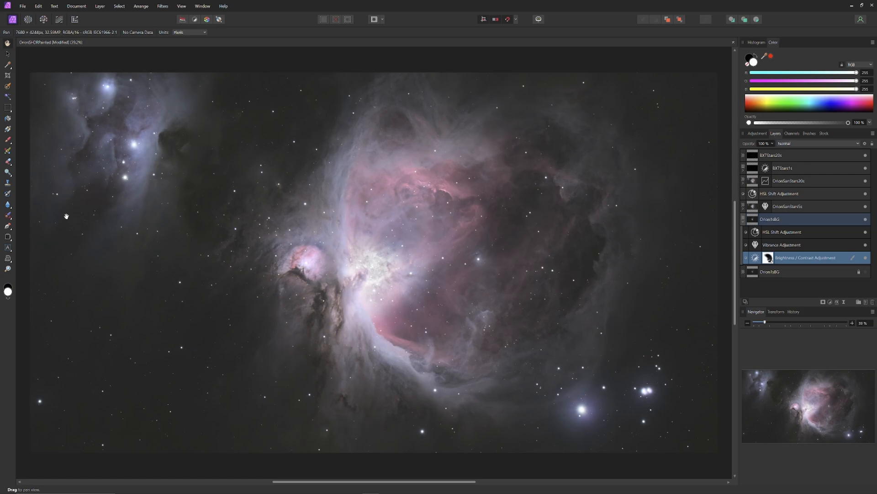
pyautogui.click(8, 161)
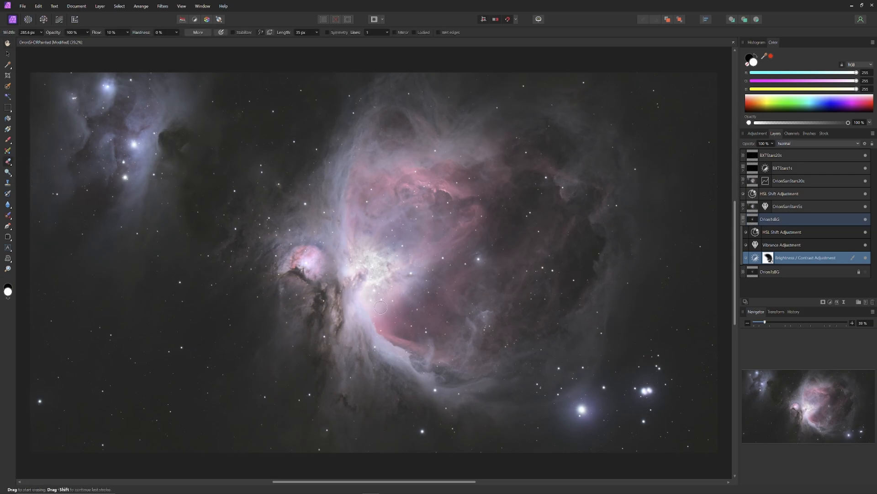
pyautogui.press(']')
pyautogui.click(569, 226)
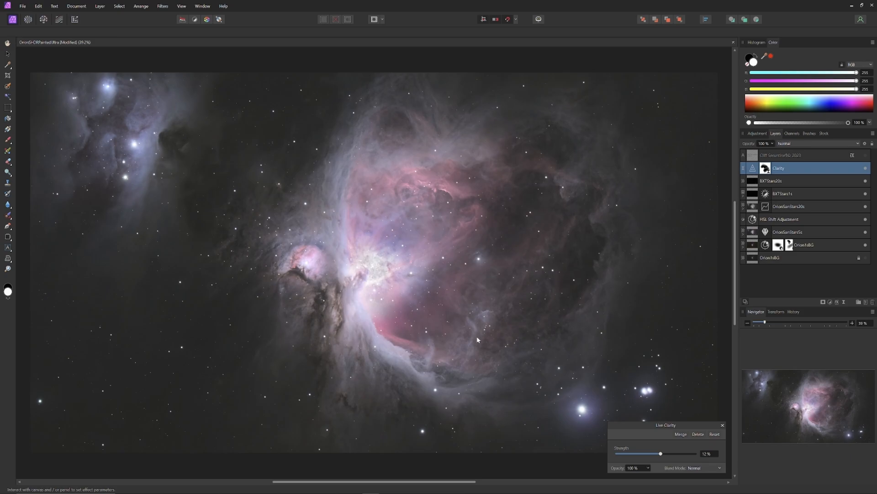
# Preview different blend modes for the live Clarity filter layer and set it to Soft Light.
pyautogui.click(799, 143)
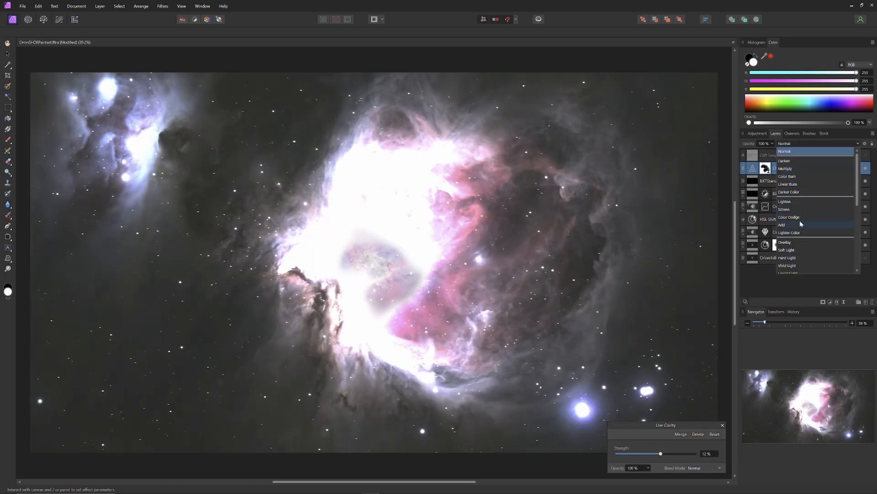
pyautogui.scroll(-3, 812, 243)
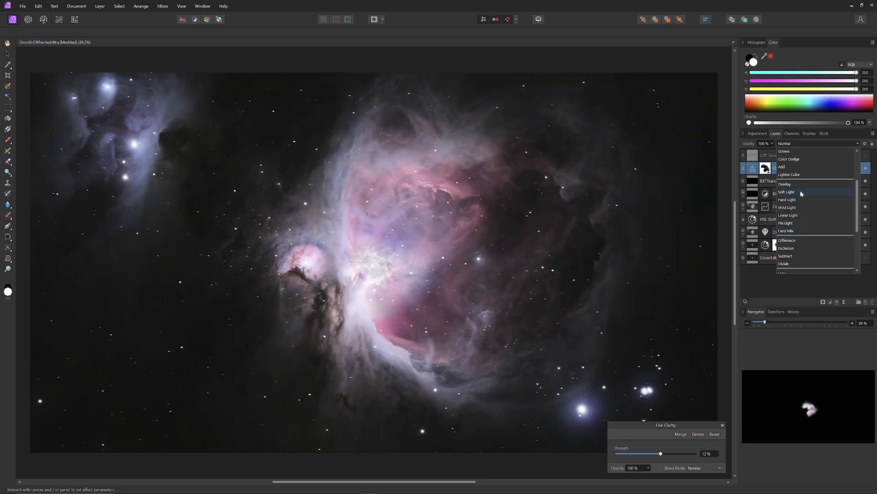
pyautogui.click(799, 190)
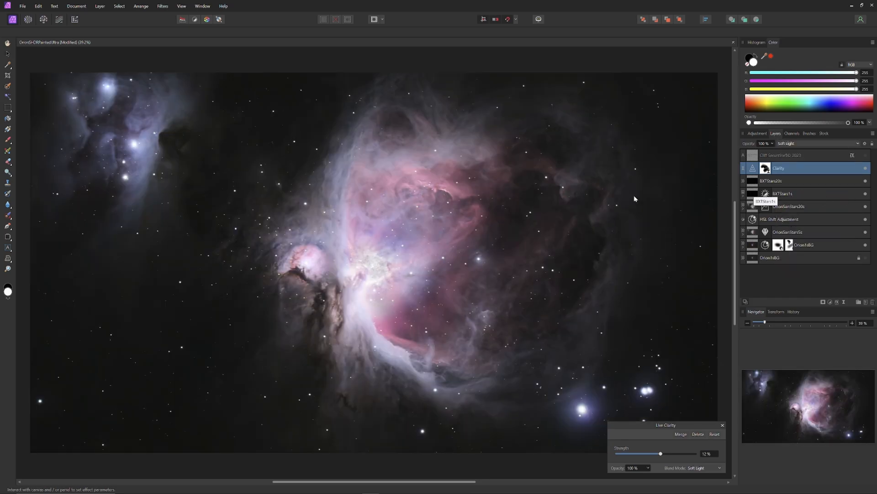